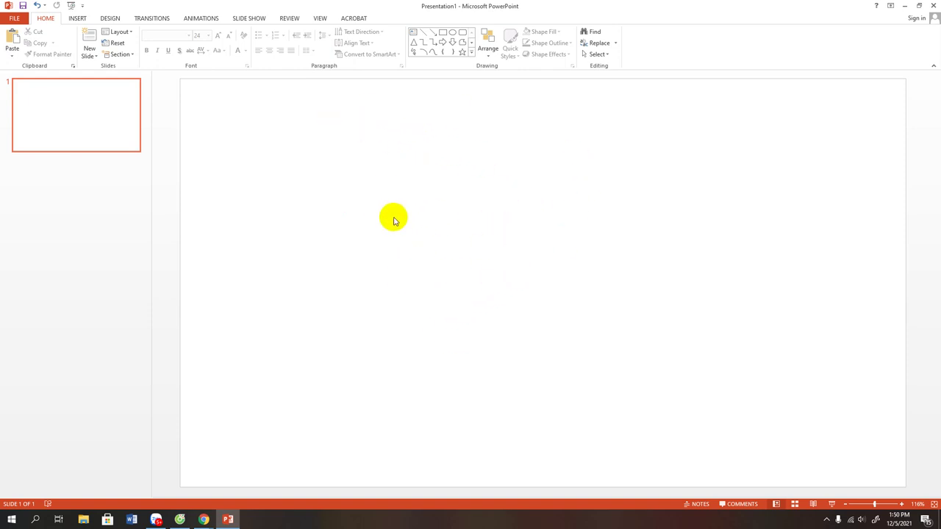
- Draw a tall blue rectangle from the slide's top edge to its bottom across the middle
{"action": "left_click", "coordinate": [442, 33]}
{"action": "left_click_drag", "start_coordinate": [393, 78], "coordinate": [717, 486]}
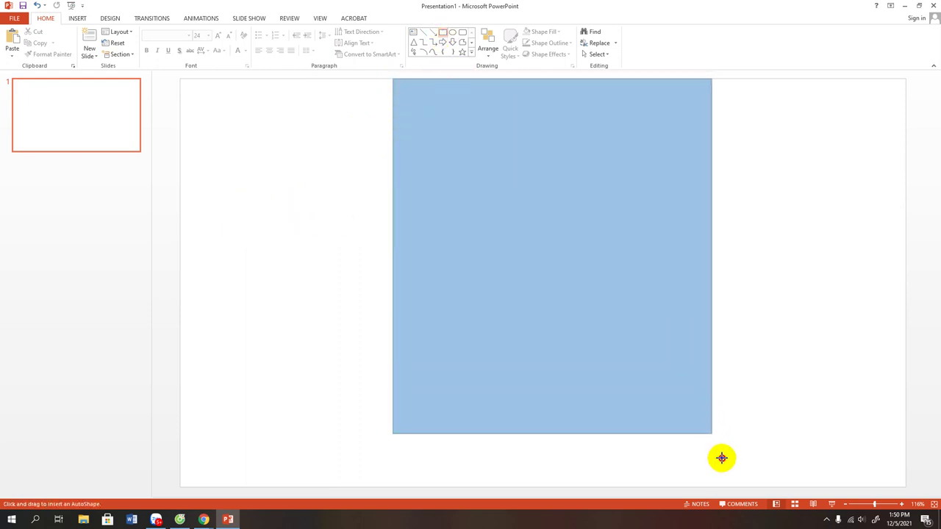
{"action": "left_click_drag", "start_coordinate": [605, 315], "coordinate": [581, 317]}
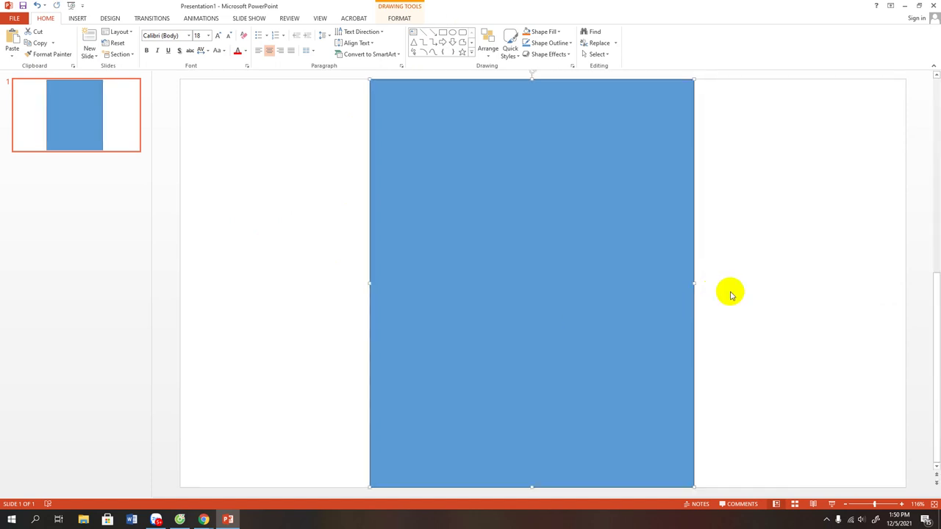
{"action": "left_click", "coordinate": [683, 288]}
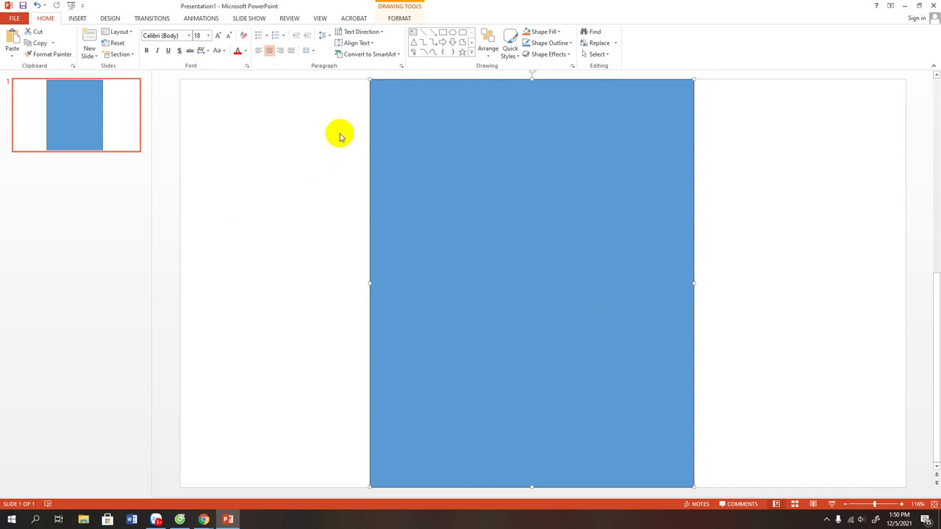
{"action": "left_click", "coordinate": [674, 242]}
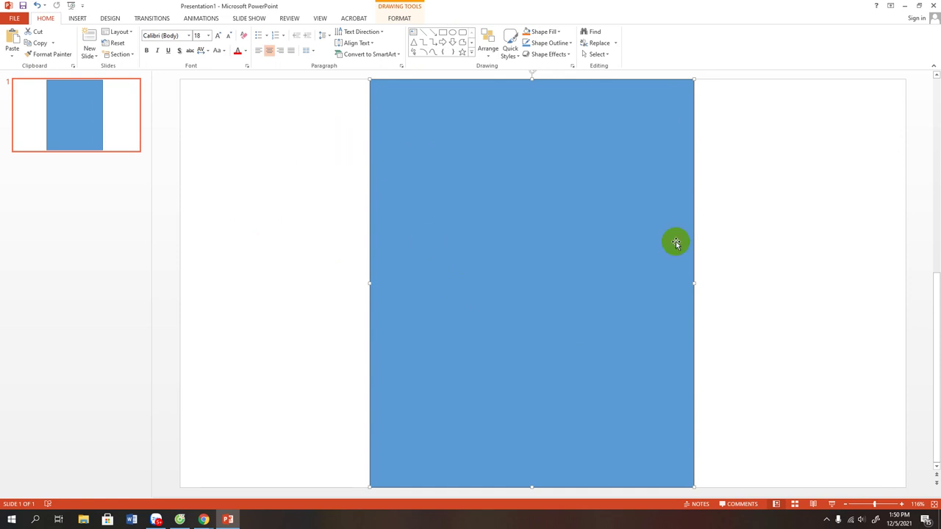
{"action": "left_click", "coordinate": [583, 374]}
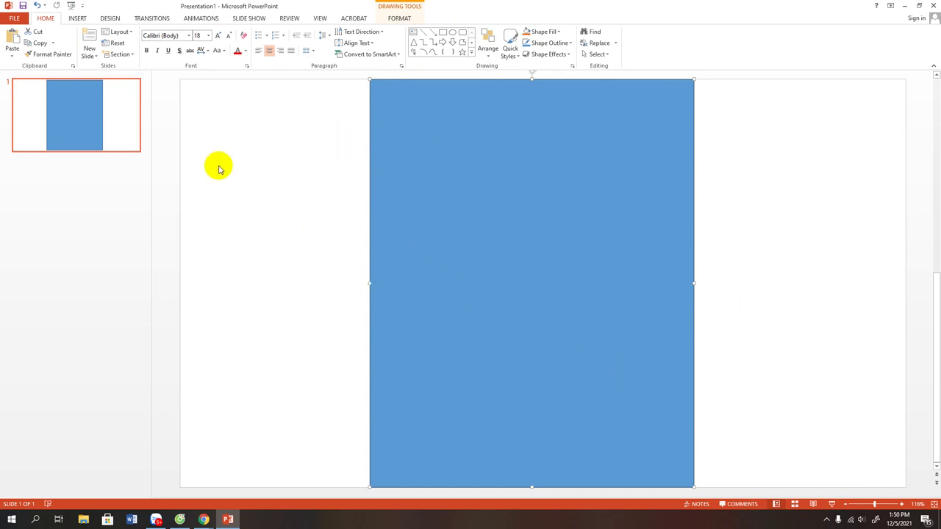
{"action": "left_click", "coordinate": [542, 142]}
{"action": "left_click", "coordinate": [519, 159]}
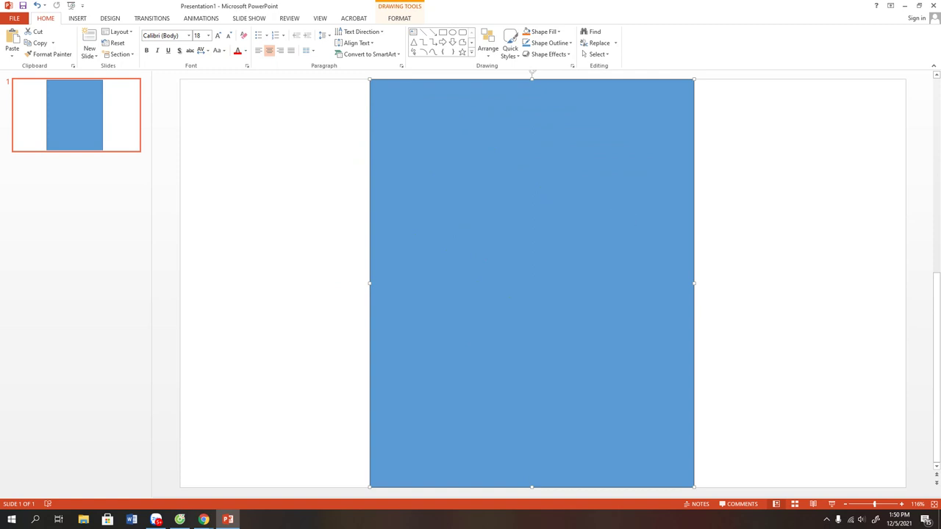
{"action": "left_click", "coordinate": [204, 520]}
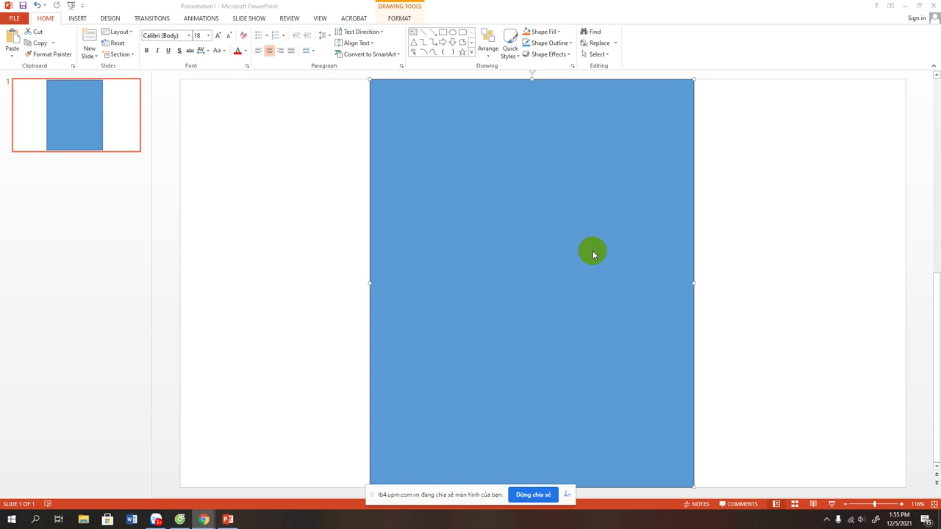
- Check the font colour options and keep the text direction horizontal
{"action": "left_click", "coordinate": [244, 52]}
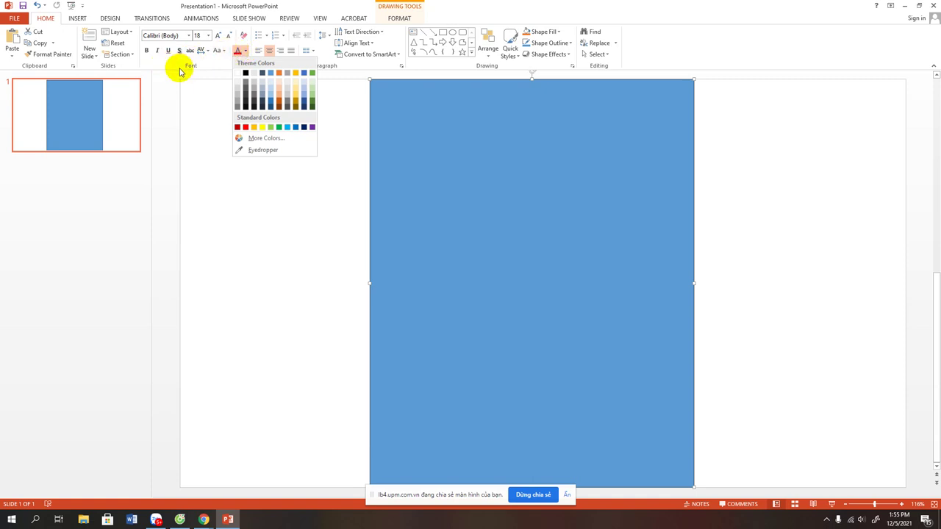
{"action": "left_click", "coordinate": [351, 34]}
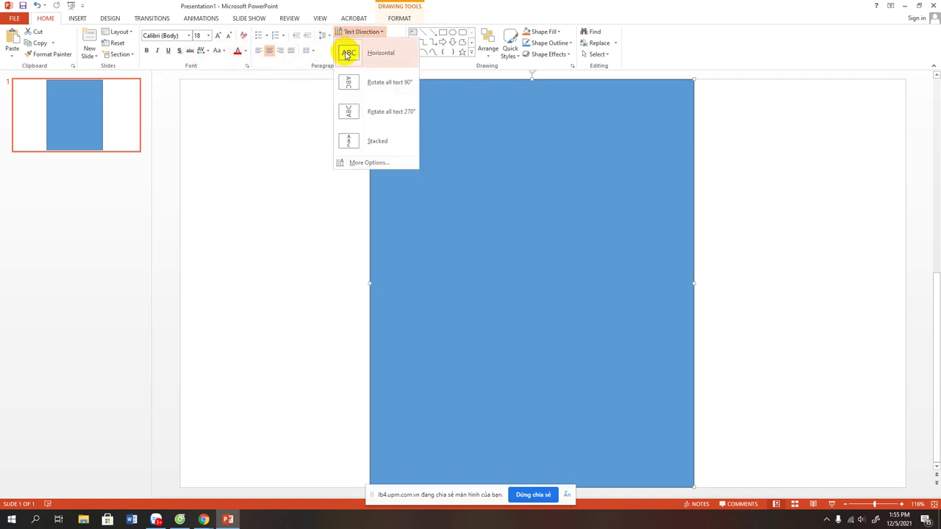
{"action": "left_click", "coordinate": [347, 54]}
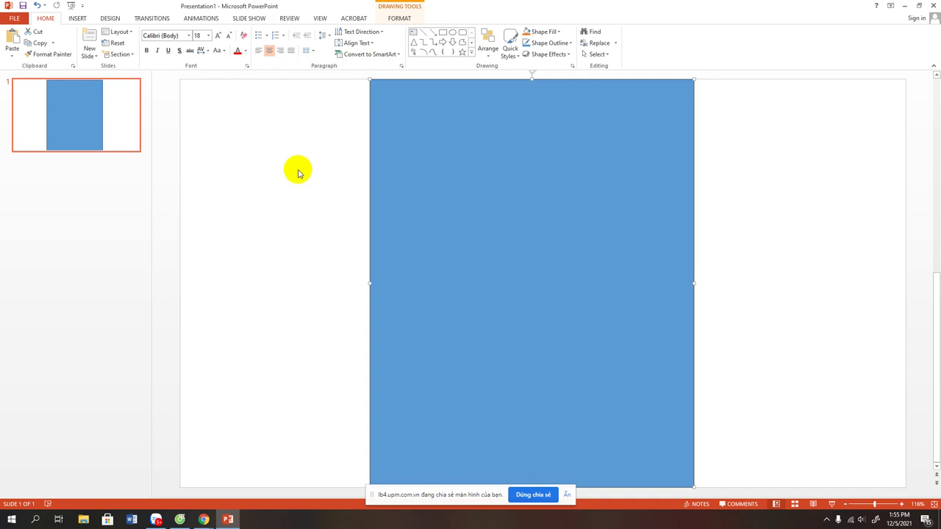
- Move the blue panel flush to the slide's left edge and place a text box right of it
{"action": "left_click", "coordinate": [414, 33]}
{"action": "mouse_move", "coordinate": [388, 125]}
{"action": "left_mouse_down"}
{"action": "mouse_move", "coordinate": [388, 151]}
{"action": "mouse_move", "coordinate": [651, 169]}
{"action": "left_mouse_up"}
{"action": "left_click", "coordinate": [526, 154]}
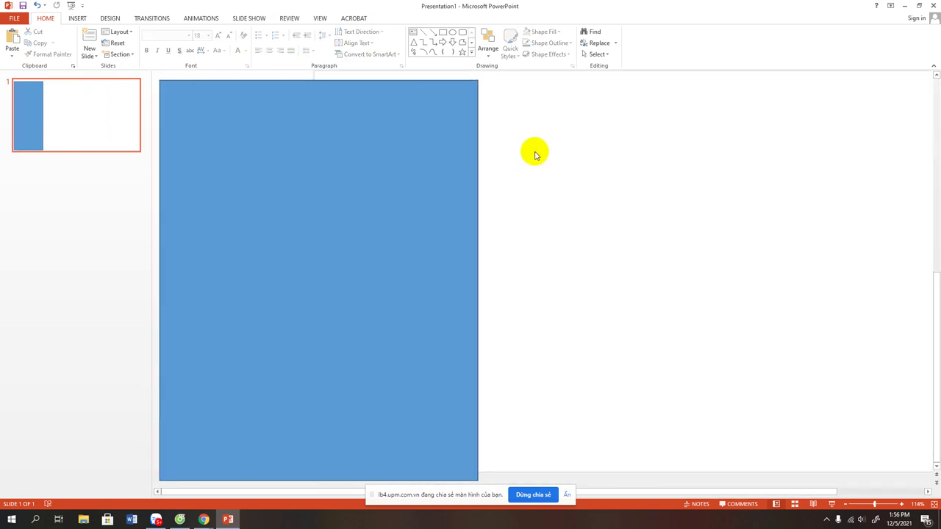
{"action": "left_click", "coordinate": [414, 33]}
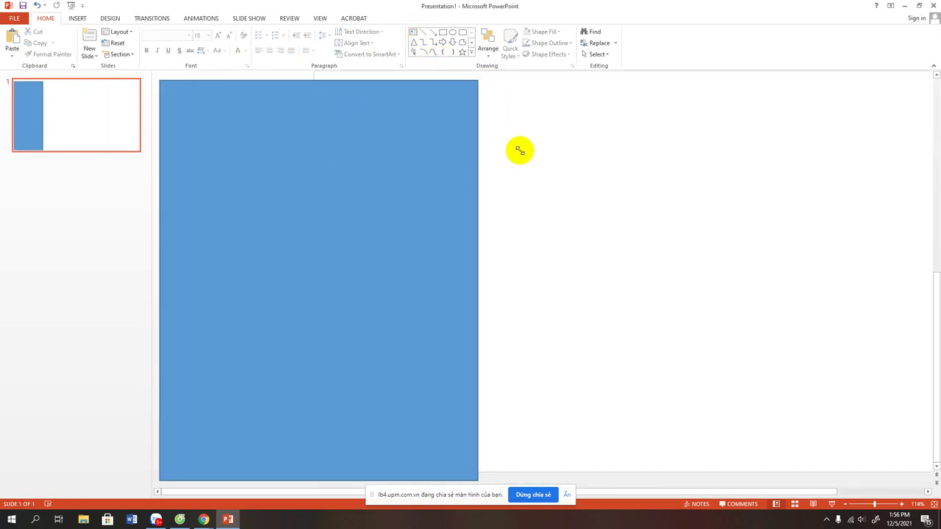
{"action": "left_click", "coordinate": [520, 150]}
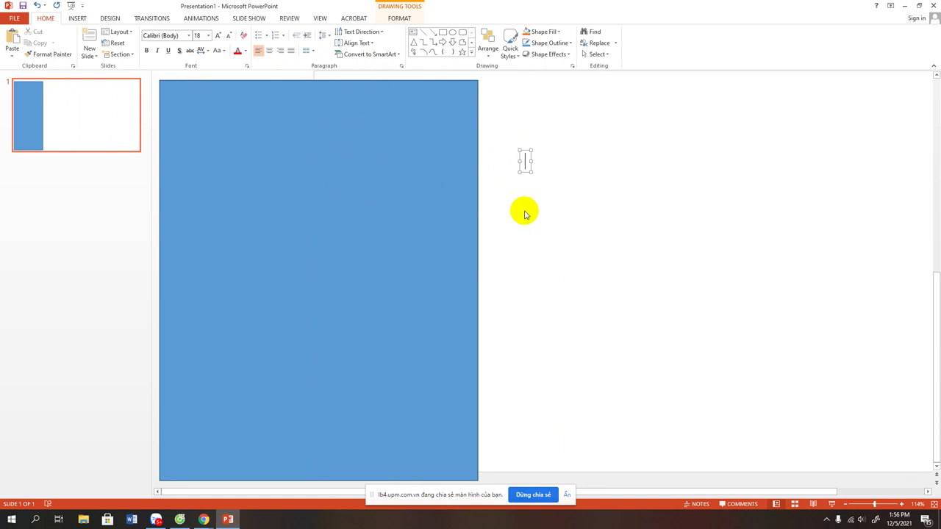
- Type 'RGB' and 'CMYK' on two lines in the new text box and widen it rightward
{"action": "type", "text": "RG"}
{"action": "type", "text": "B"}
{"action": "key", "text": "Return"}
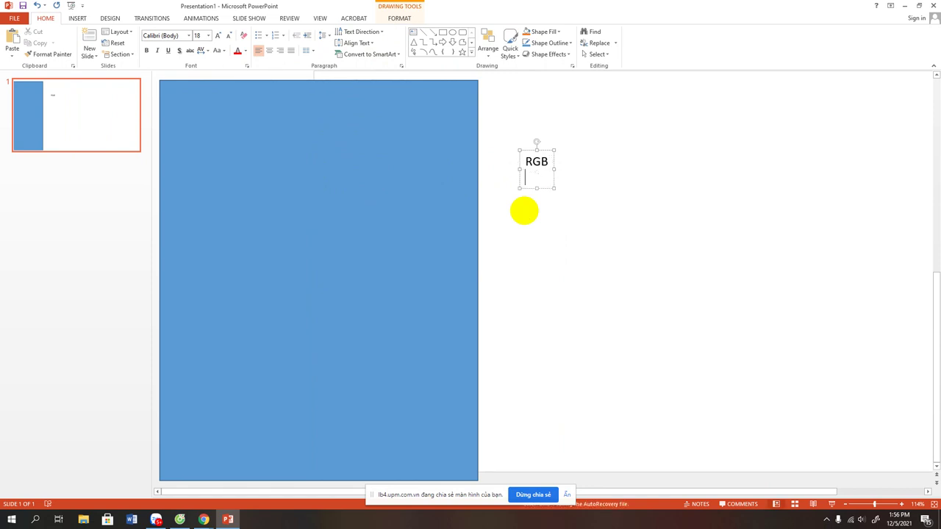
{"action": "type", "text": "CM"}
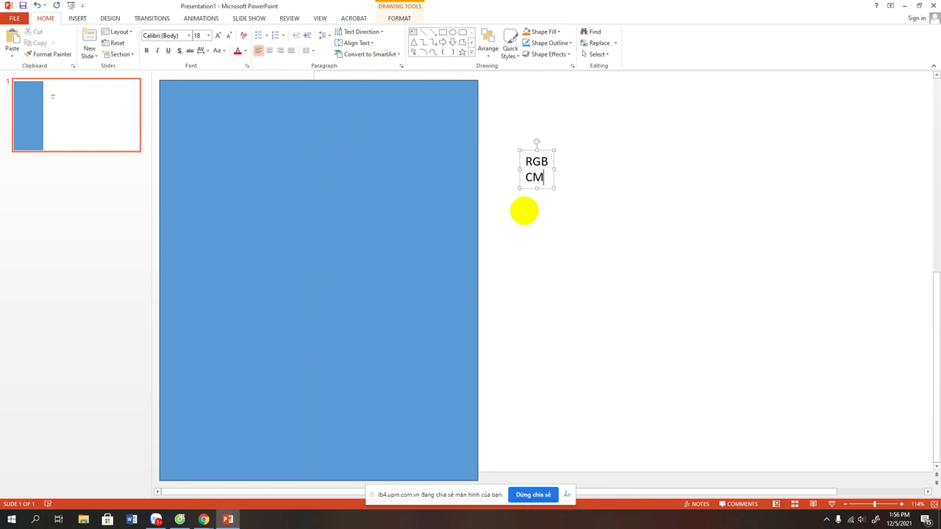
{"action": "type", "text": "YK"}
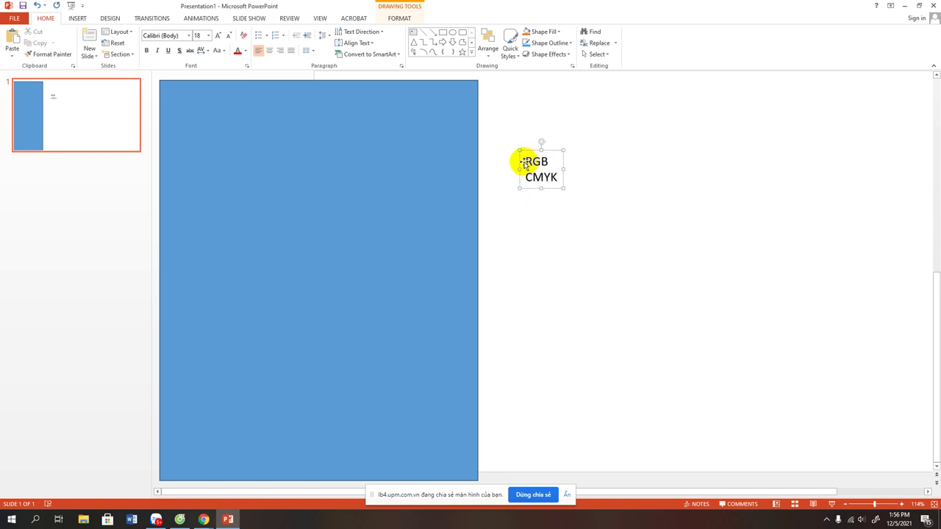
{"action": "mouse_move", "coordinate": [524, 161]}
{"action": "left_mouse_down"}
{"action": "mouse_move", "coordinate": [555, 161]}
{"action": "mouse_move", "coordinate": [555, 176]}
{"action": "left_mouse_up"}
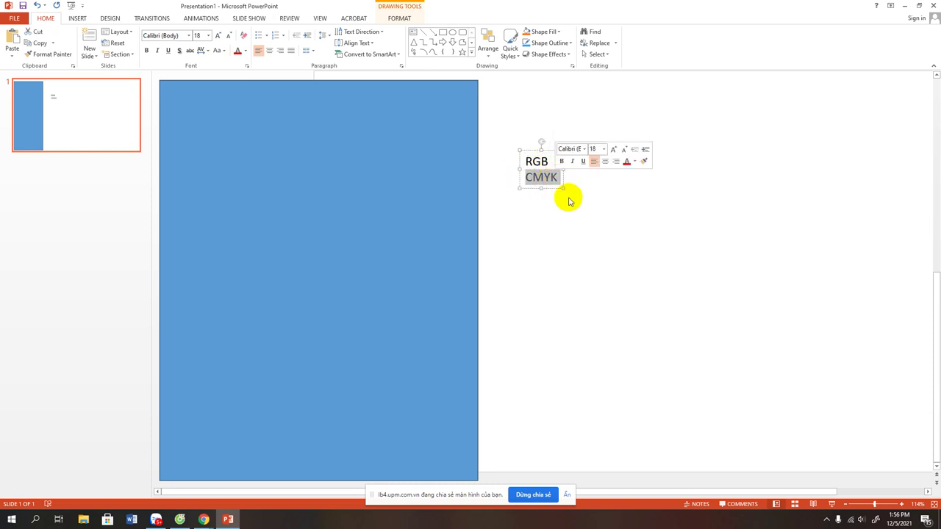
{"action": "left_click_drag", "start_coordinate": [563, 188], "coordinate": [691, 234]}
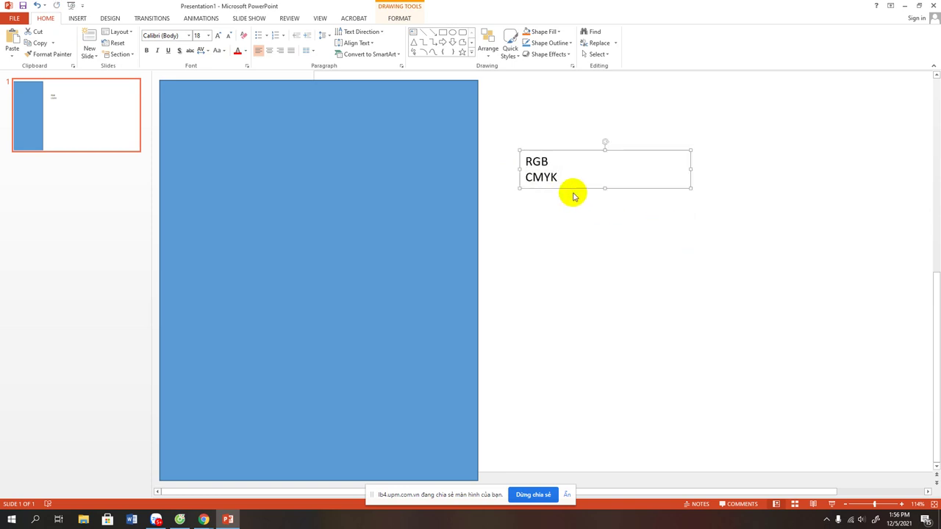
- Enlarge the RGB and CMYK text to 36 pt
{"action": "left_click", "coordinate": [540, 163]}
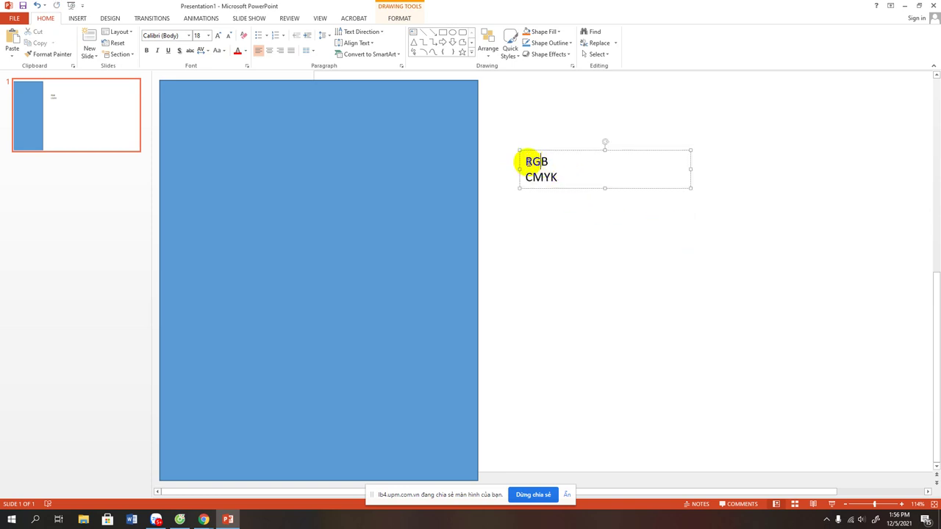
{"action": "mouse_move", "coordinate": [526, 162]}
{"action": "left_mouse_down"}
{"action": "mouse_move", "coordinate": [550, 162]}
{"action": "mouse_move", "coordinate": [526, 169]}
{"action": "left_mouse_up"}
{"action": "key", "text": "ctrl+shift+period"}
{"action": "key", "text": "ctrl+shift+period"}
{"action": "key", "text": "ctrl+shift+period"}
{"action": "key", "text": "ctrl+shift+period"}
{"action": "key", "text": "ctrl+shift+period"}
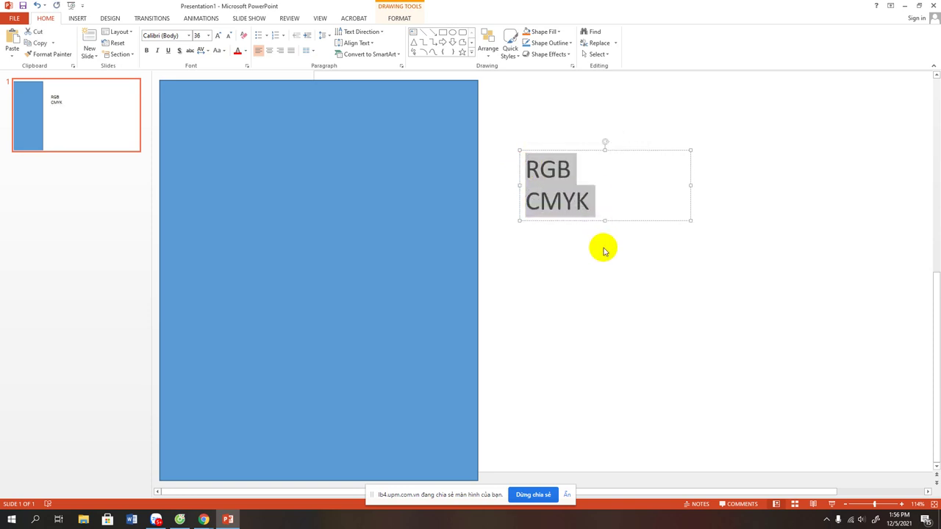
{"action": "left_click", "coordinate": [603, 248]}
- Select the words RGB and CMYK in turn, ending with the caret in CMYK
{"action": "left_click_drag", "start_coordinate": [526, 166], "coordinate": [573, 167]}
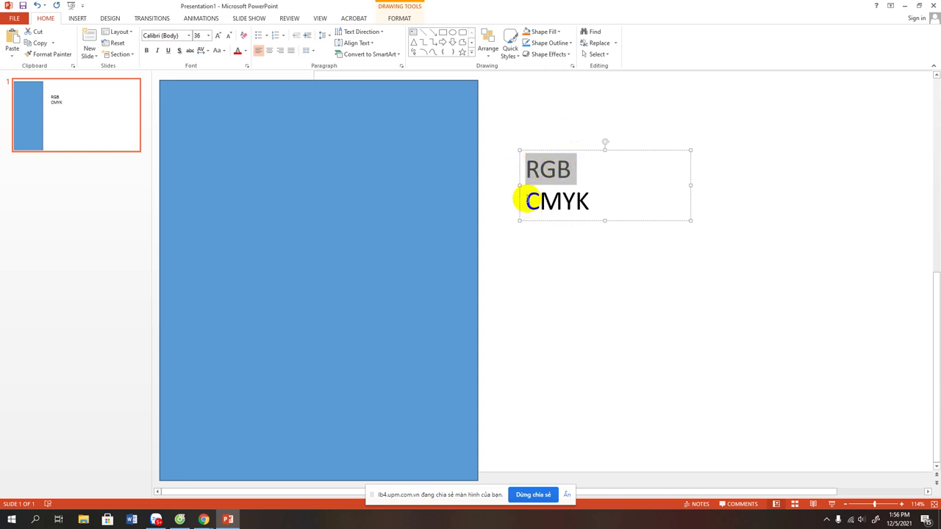
{"action": "left_click_drag", "start_coordinate": [524, 207], "coordinate": [588, 203]}
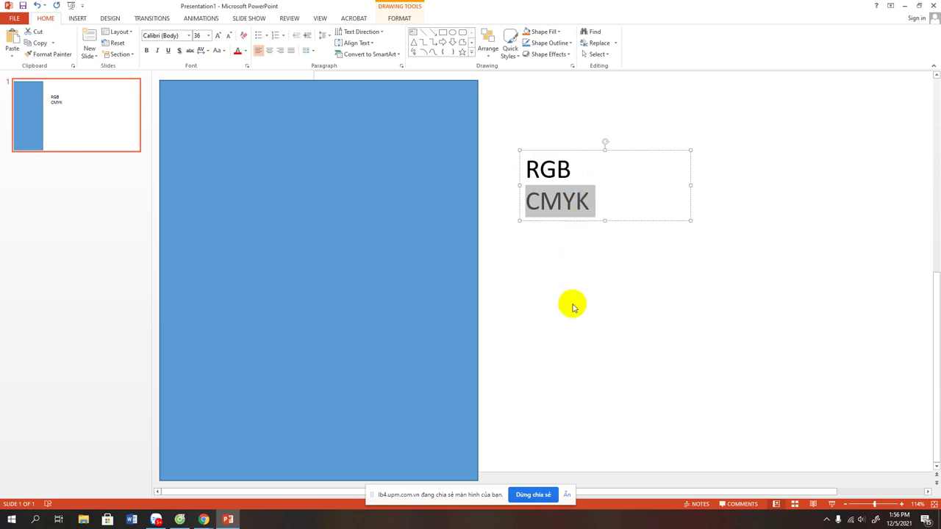
{"action": "left_click_drag", "start_coordinate": [530, 171], "coordinate": [572, 169]}
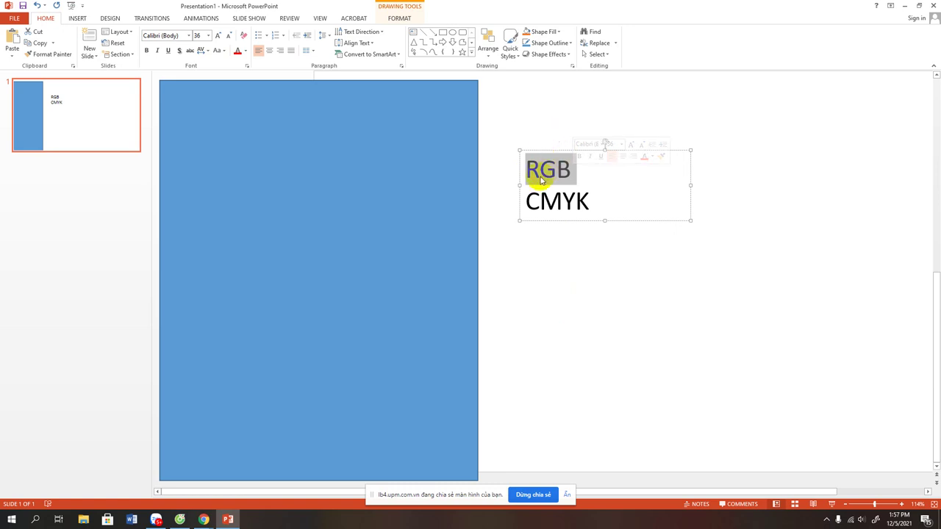
{"action": "left_click", "coordinate": [527, 170]}
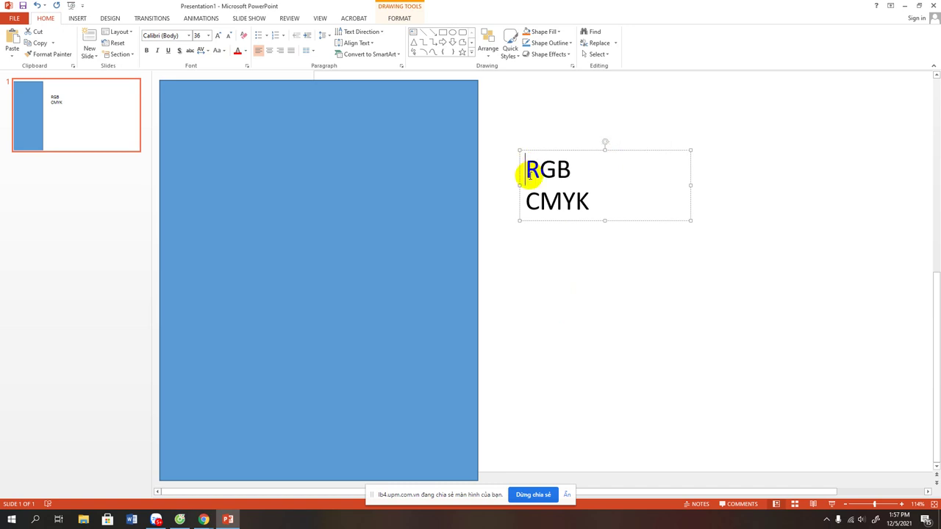
{"action": "left_click_drag", "start_coordinate": [527, 169], "coordinate": [566, 169]}
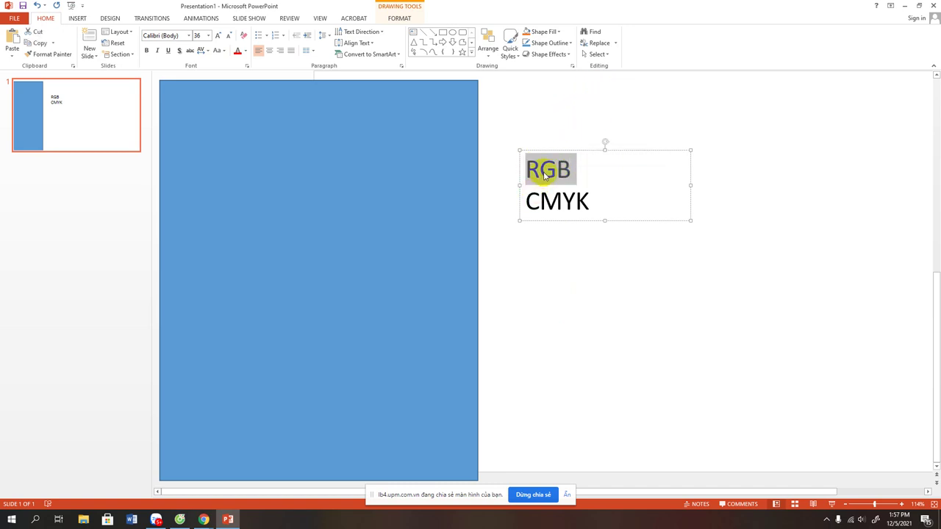
{"action": "left_click_drag", "start_coordinate": [527, 202], "coordinate": [589, 203]}
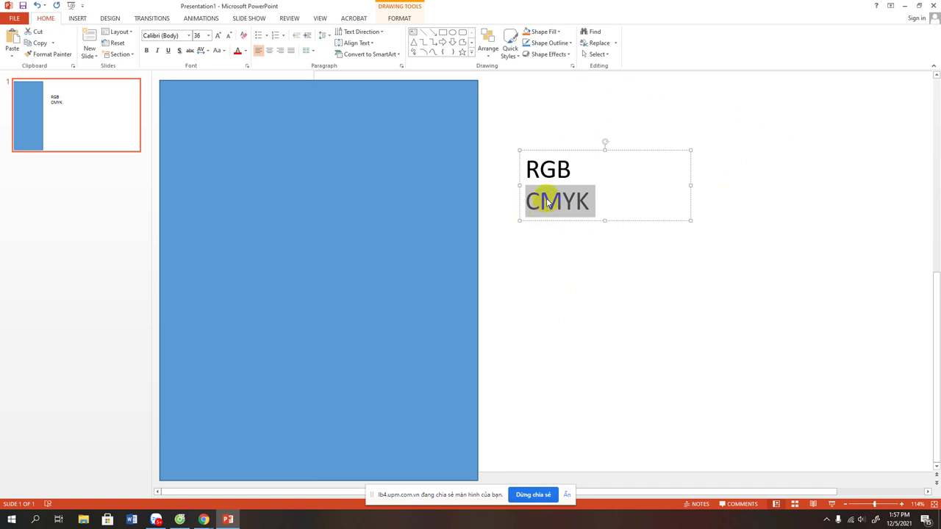
{"action": "left_click", "coordinate": [546, 239]}
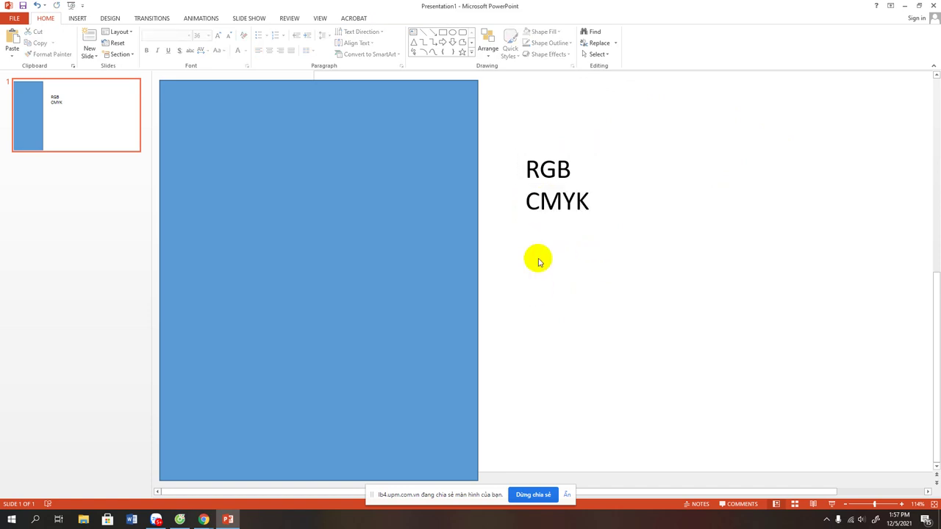
{"action": "left_click", "coordinate": [539, 203]}
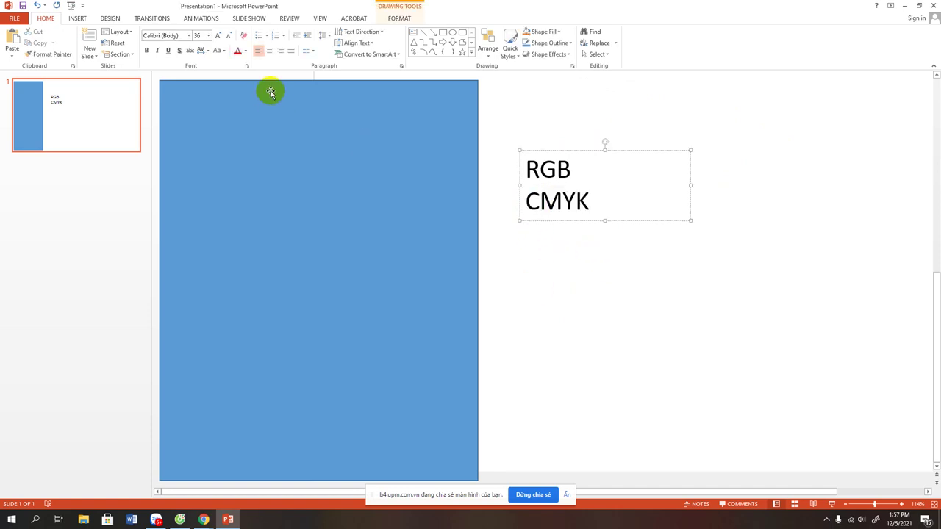
- Colour the word CMYK pure red using custom RGB values Red 255, Green 0, Blue 0
{"action": "left_click", "coordinate": [245, 51]}
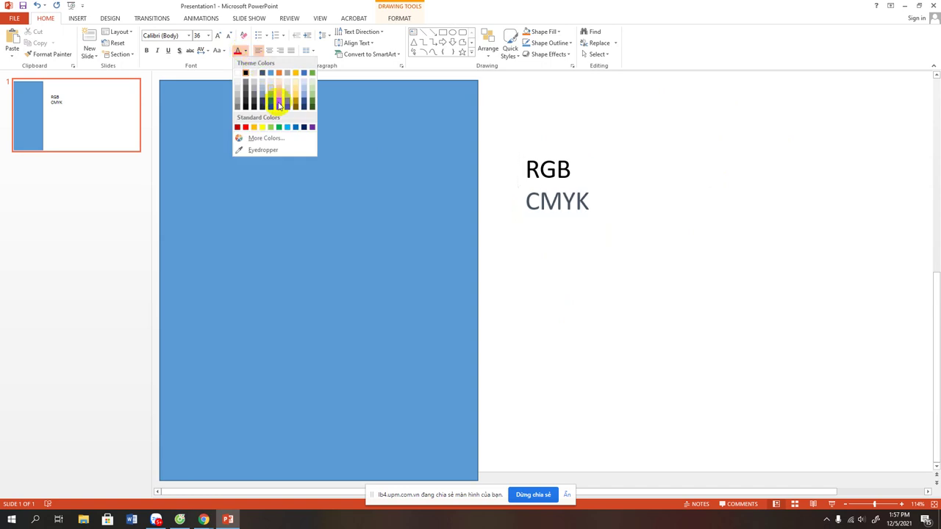
{"action": "left_click", "coordinate": [263, 145]}
{"action": "left_click_drag", "start_coordinate": [458, 164], "coordinate": [330, 166]}
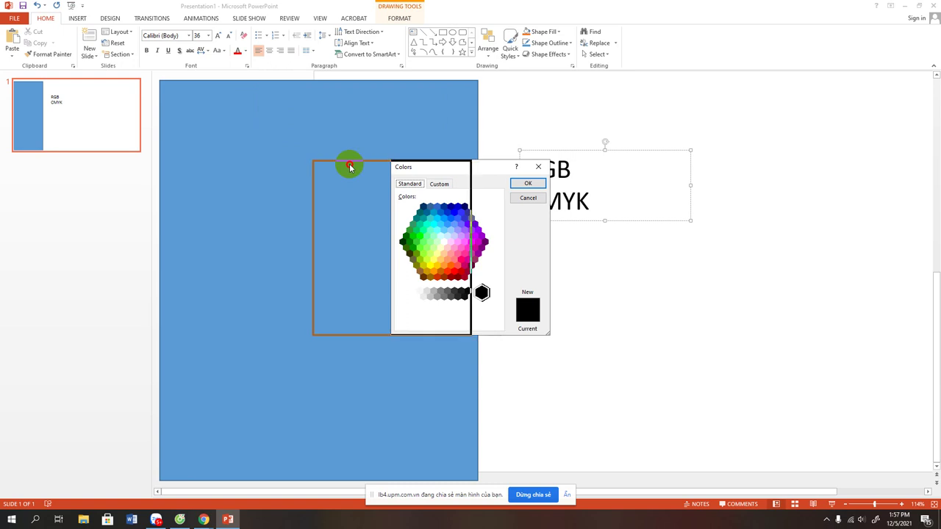
{"action": "left_click", "coordinate": [312, 185]}
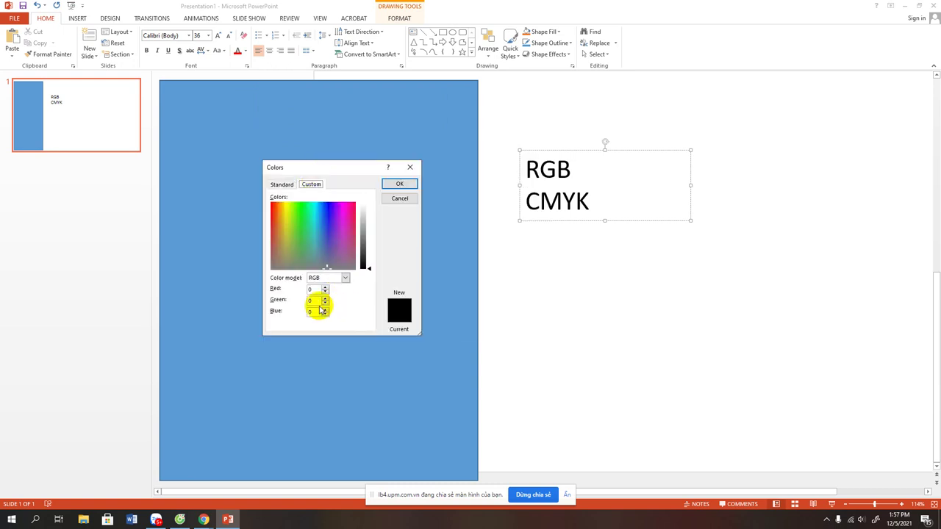
{"action": "left_click", "coordinate": [345, 278]}
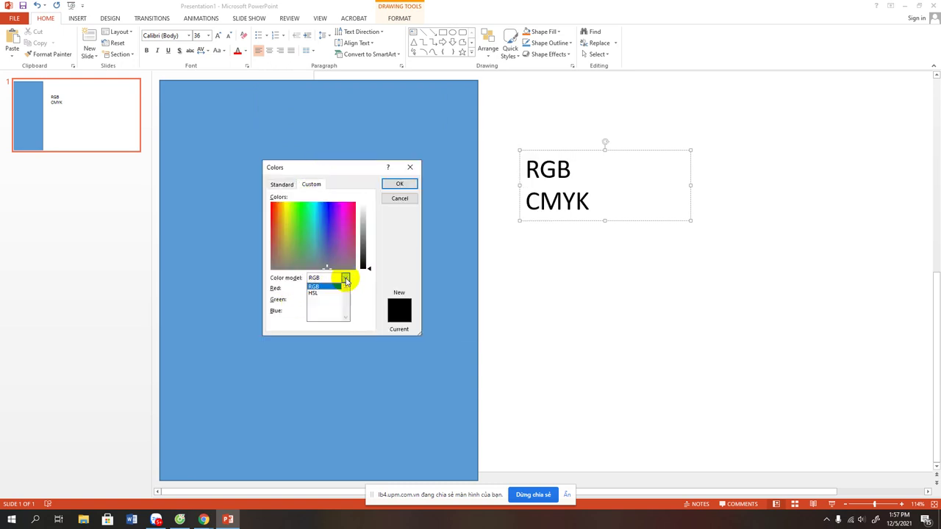
{"action": "left_click", "coordinate": [323, 286]}
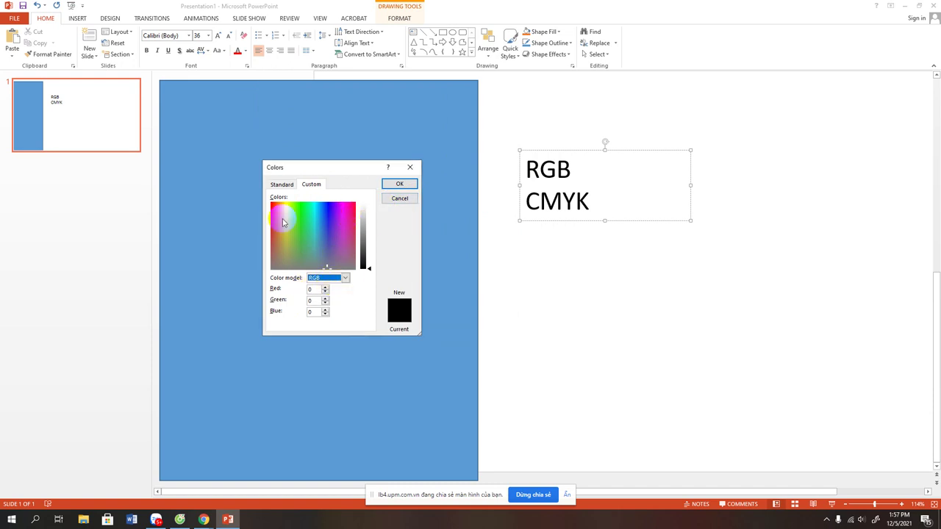
{"action": "left_click", "coordinate": [314, 290]}
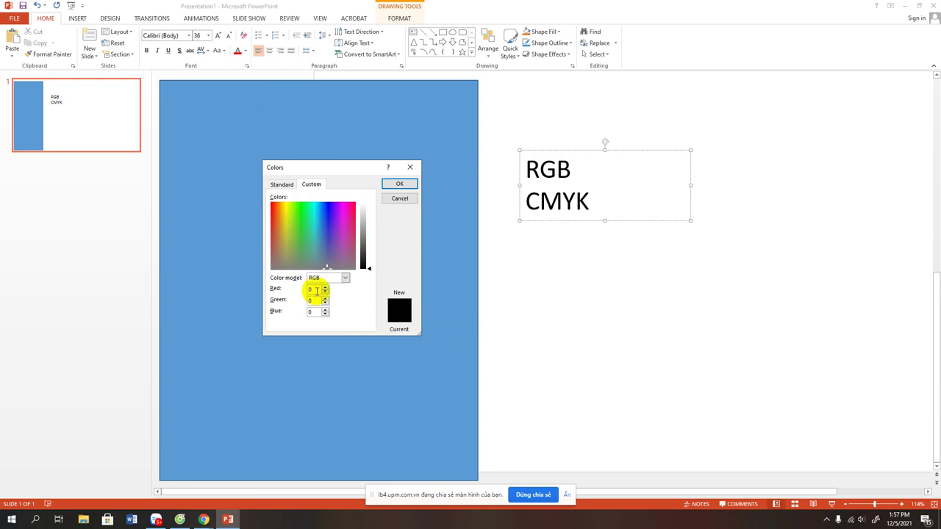
{"action": "type", "text": "255"}
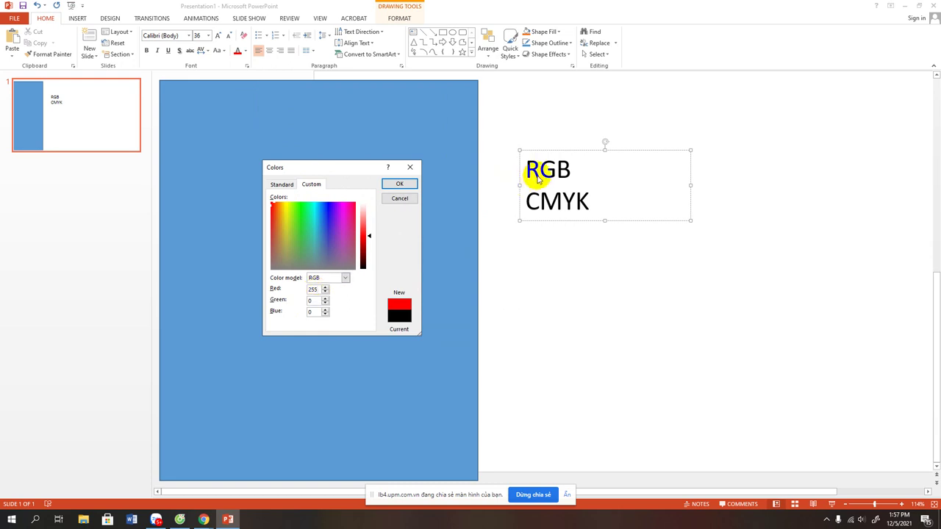
{"action": "left_click", "coordinate": [401, 185]}
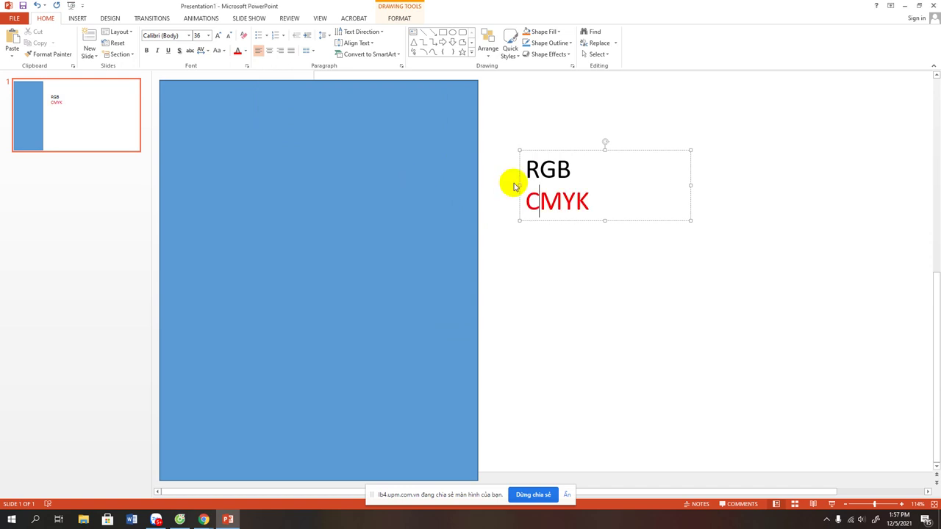
{"action": "left_click_drag", "start_coordinate": [540, 169], "coordinate": [524, 169]}
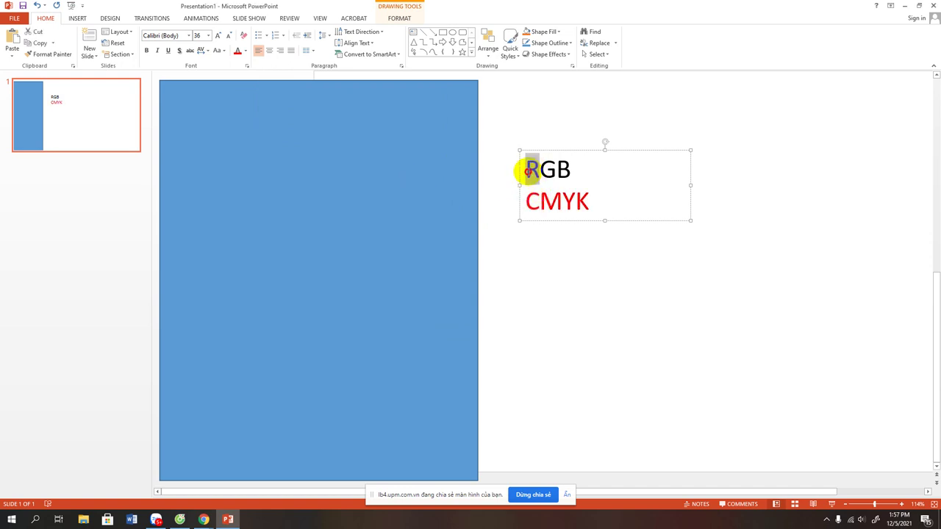
- Give the letter R the recently used pure red
{"action": "left_click", "coordinate": [245, 51]}
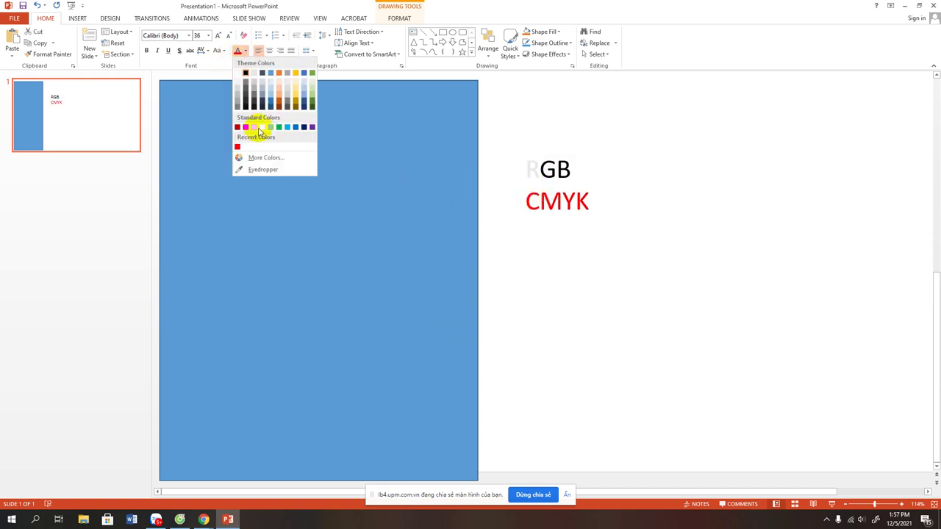
{"action": "left_click", "coordinate": [237, 148]}
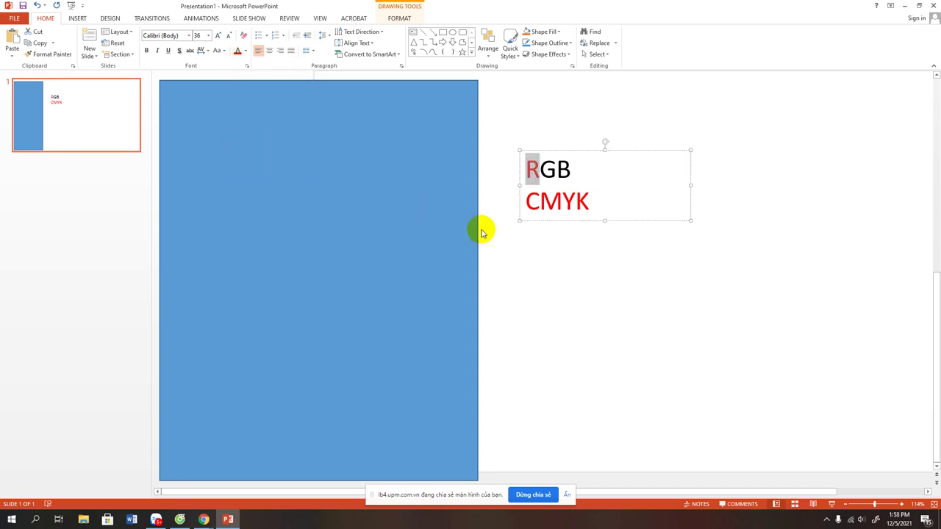
{"action": "left_click", "coordinate": [555, 170]}
- Make the letter G pure green with a custom colour of Green 255
{"action": "left_click_drag", "start_coordinate": [556, 170], "coordinate": [541, 169]}
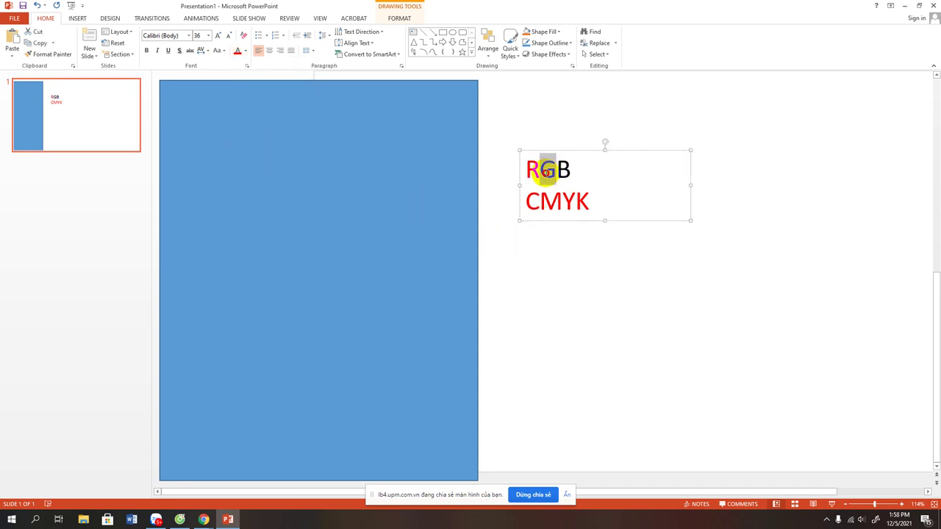
{"action": "left_click", "coordinate": [246, 50]}
{"action": "left_click", "coordinate": [250, 158]}
{"action": "left_click", "coordinate": [311, 184]}
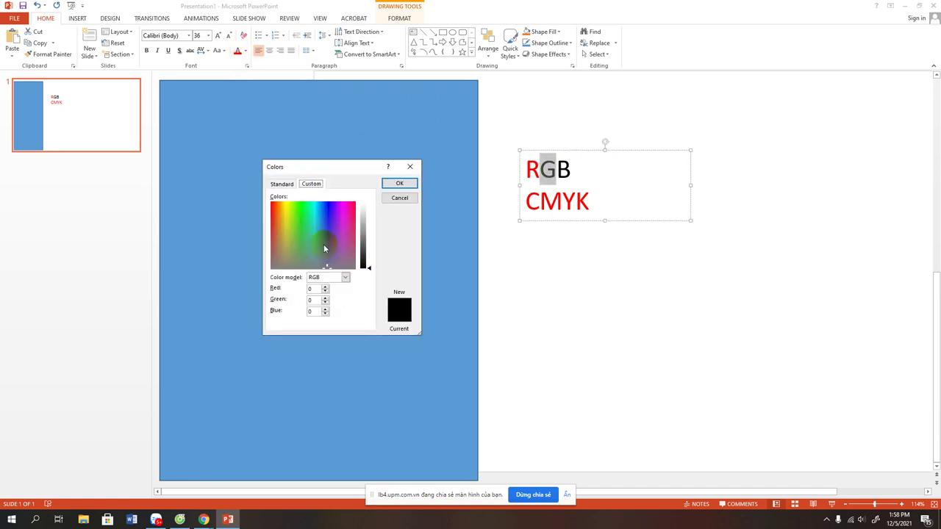
{"action": "left_click", "coordinate": [312, 300]}
{"action": "type", "text": "255255"}
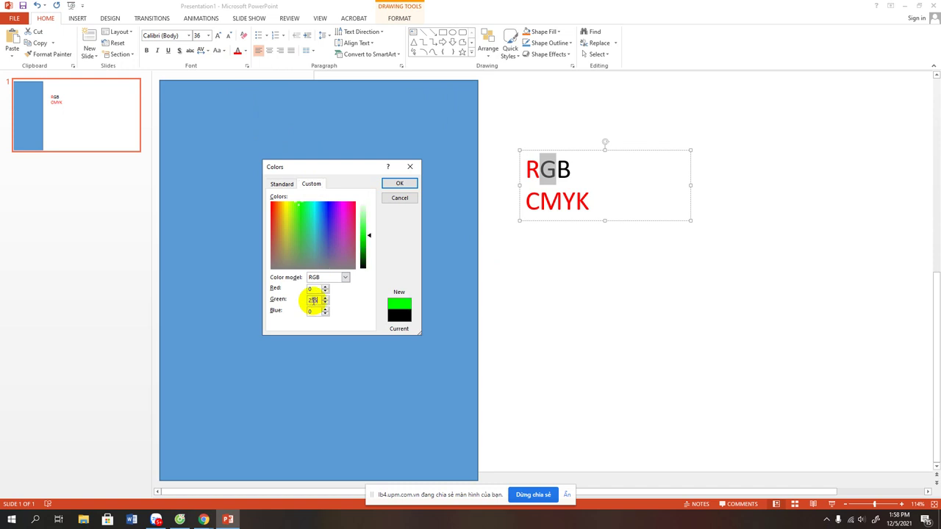
{"action": "left_click", "coordinate": [403, 183]}
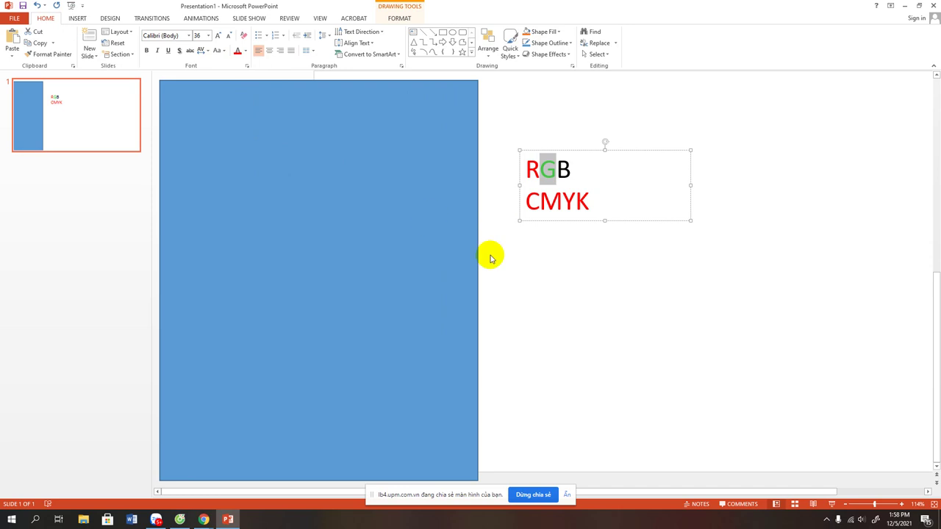
{"action": "left_click", "coordinate": [554, 257]}
- Make the letter B pure blue with a custom colour of Blue 255
{"action": "left_click_drag", "start_coordinate": [571, 169], "coordinate": [557, 171]}
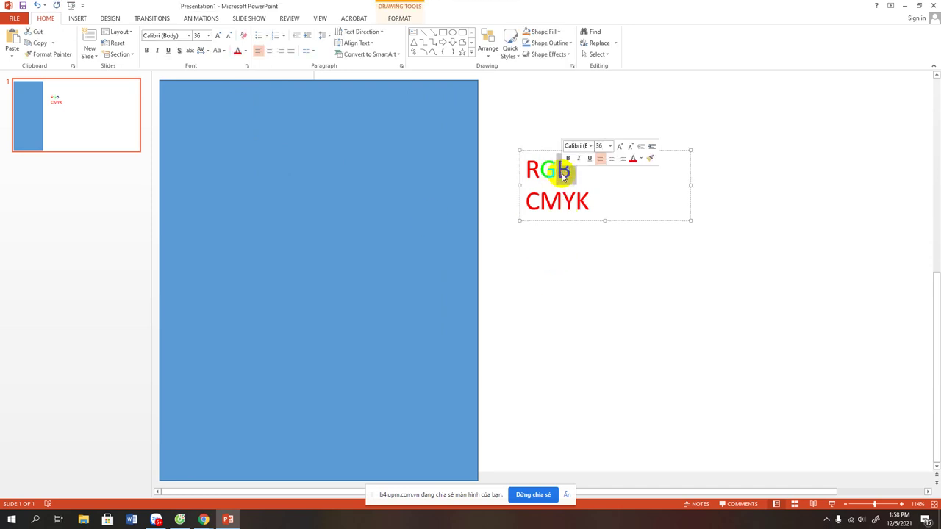
{"action": "left_click", "coordinate": [246, 52]}
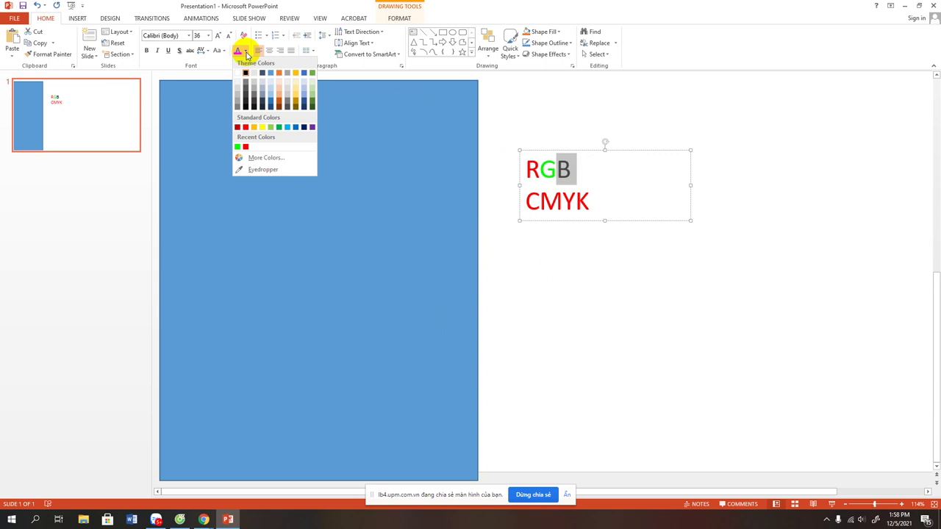
{"action": "left_click", "coordinate": [266, 158]}
{"action": "left_click", "coordinate": [311, 184]}
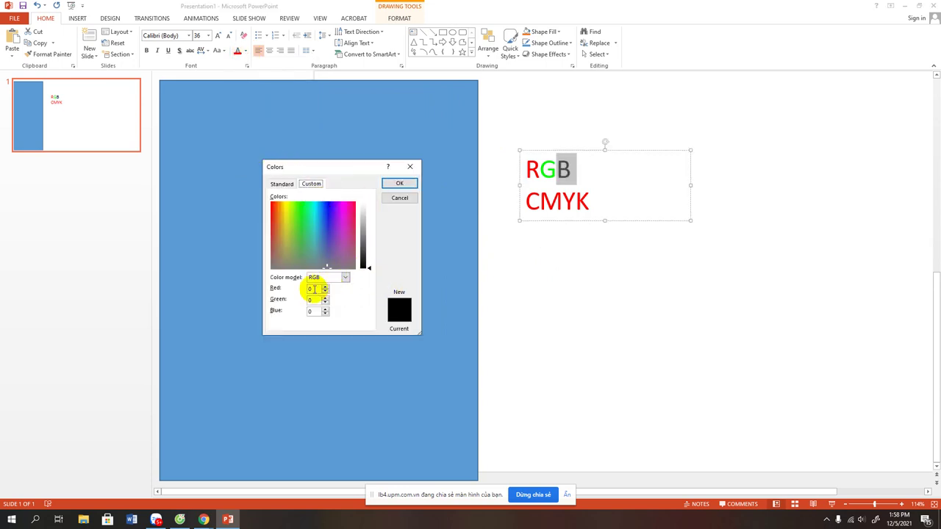
{"action": "left_click", "coordinate": [312, 311]}
{"action": "type", "text": "255"}
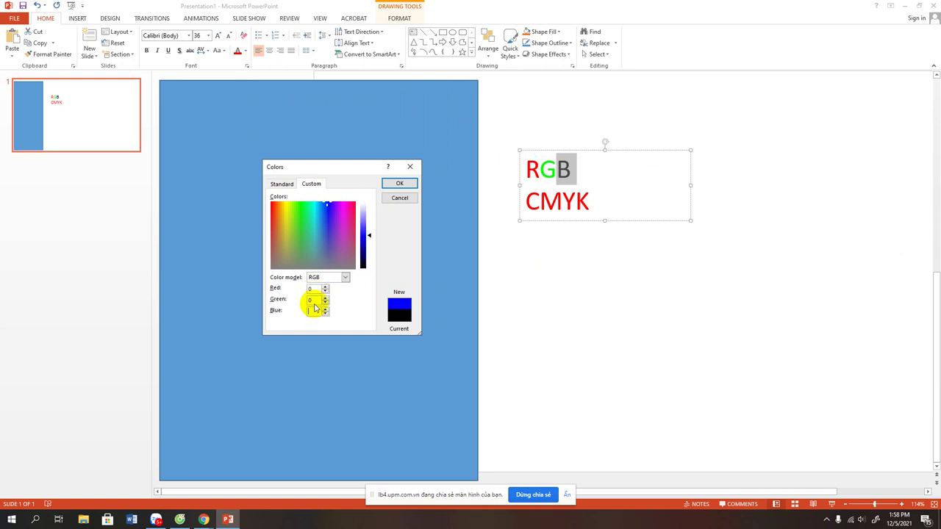
{"action": "key", "text": "BackSpace"}
{"action": "key", "text": "BackSpace"}
{"action": "key", "text": "BackSpace"}
{"action": "type", "text": "255"}
{"action": "key", "text": "Return"}
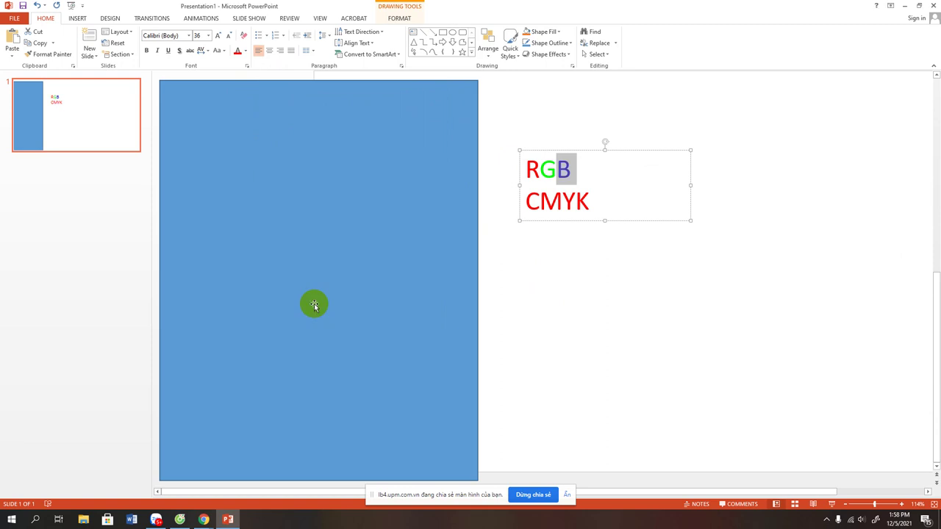
- Review the red, green and blue letters of RGB
{"action": "left_click", "coordinate": [572, 265]}
{"action": "left_click", "coordinate": [529, 170]}
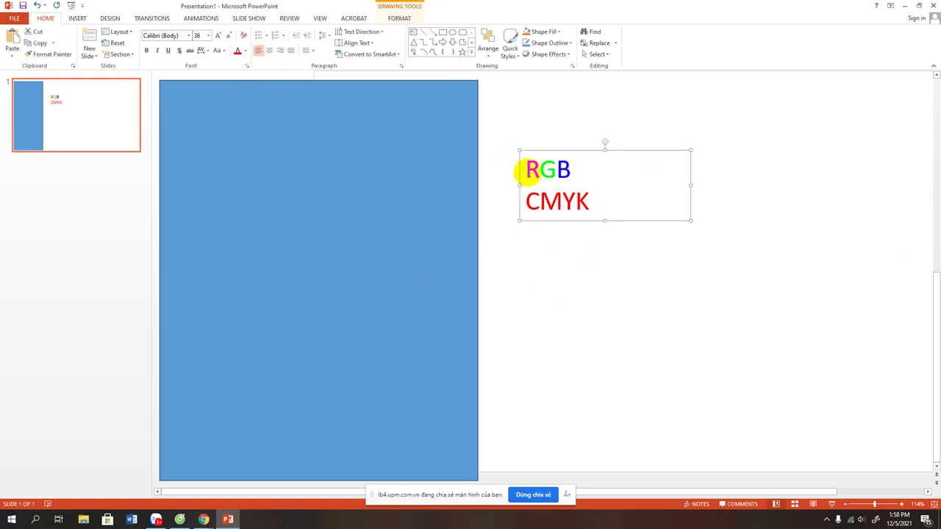
{"action": "left_click_drag", "start_coordinate": [542, 169], "coordinate": [553, 170]}
{"action": "left_click", "coordinate": [594, 270]}
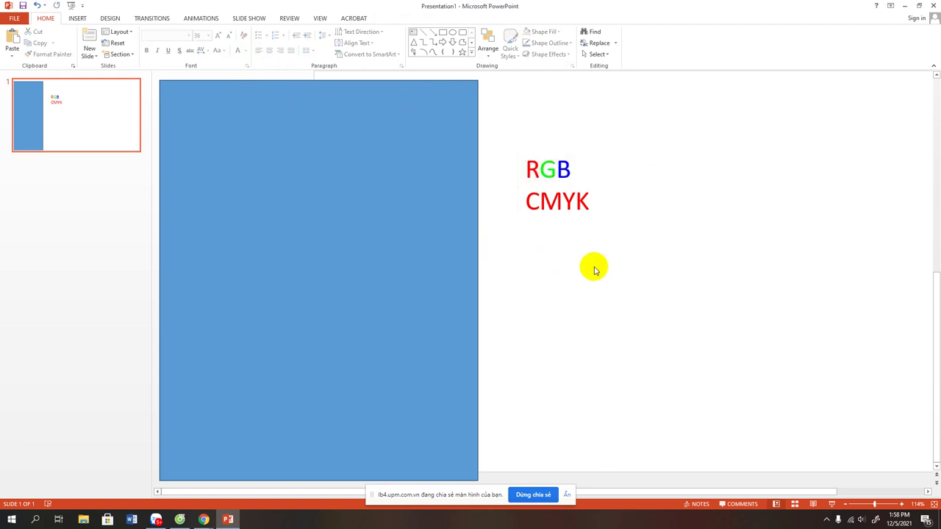
- Add a text box below RGB/CMYK reading 'R+G+B=W', followed by blank lines
{"action": "left_click", "coordinate": [557, 173]}
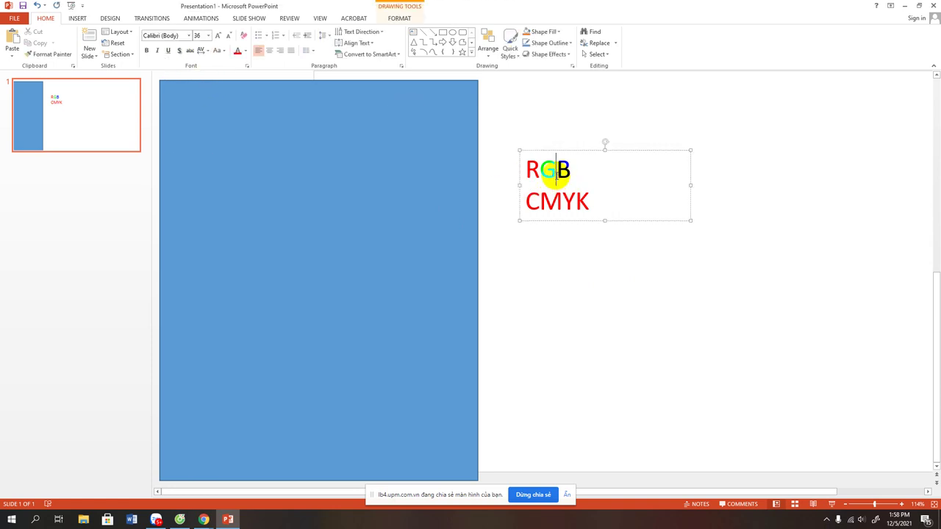
{"action": "left_click", "coordinate": [414, 33]}
{"action": "left_click", "coordinate": [515, 282]}
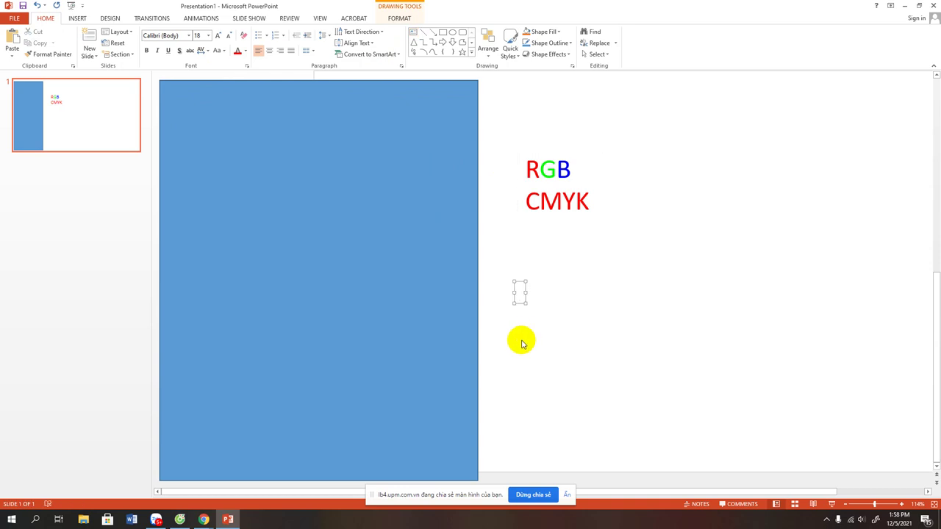
{"action": "type", "text": "R"}
{"action": "type", "text": "+G"}
{"action": "type", "text": "+B=W"}
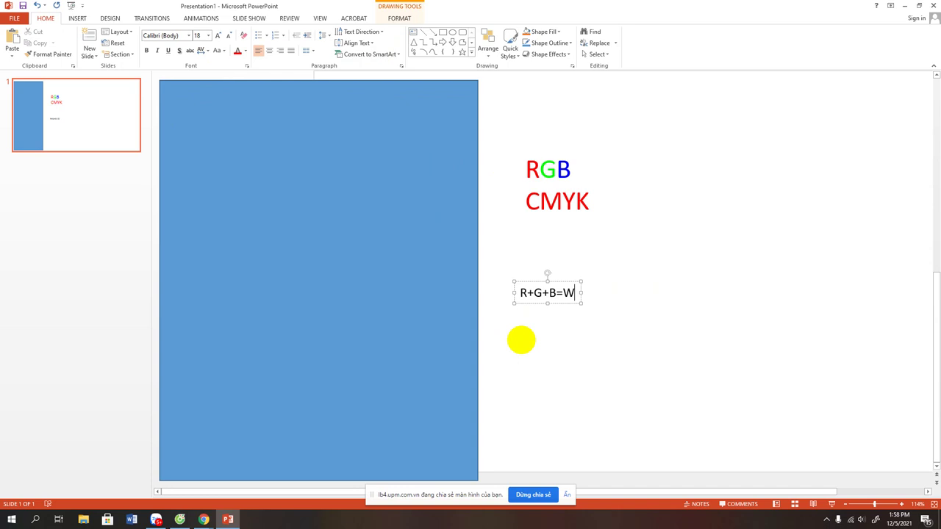
{"action": "key", "text": "Return"}
{"action": "key", "text": "Return"}
{"action": "key", "text": "Return"}
{"action": "key", "text": "Return"}
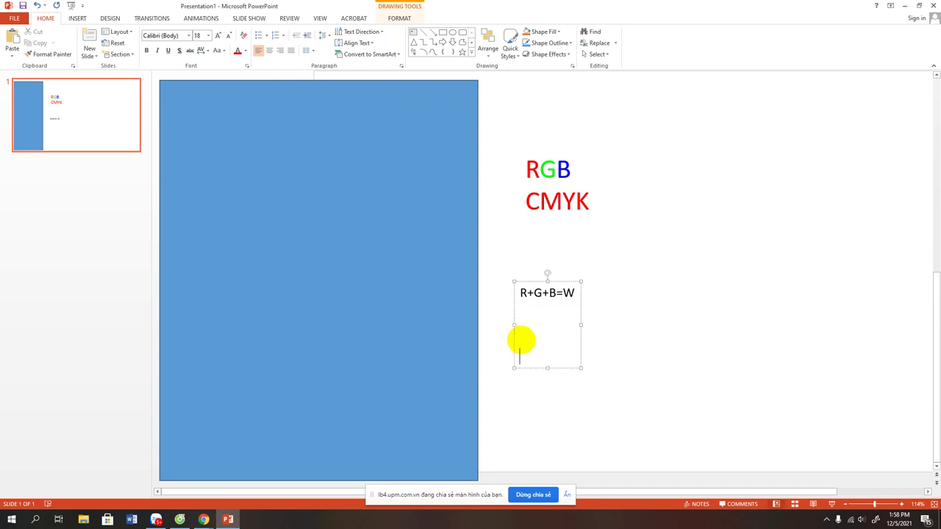
- Add the lines 'R+G=Y (Vàng)' and 'R+B=CYAN' beneath 'R+G+B=W'
{"action": "left_click_drag", "start_coordinate": [580, 325], "coordinate": [681, 324]}
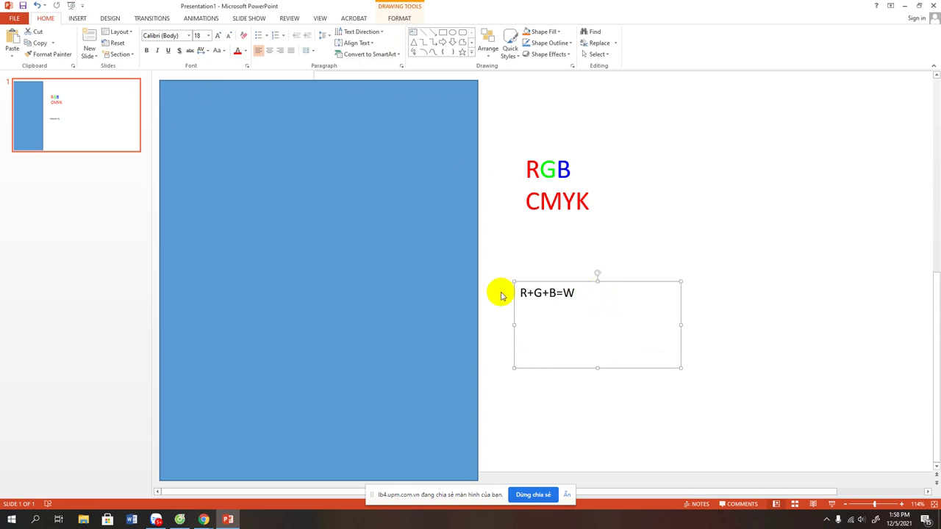
{"action": "left_click", "coordinate": [557, 292]}
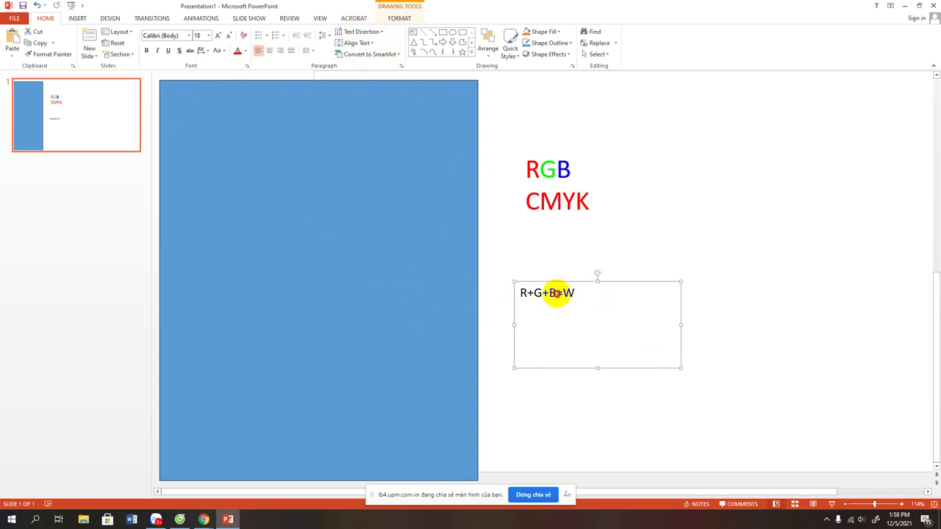
{"action": "double_click", "coordinate": [570, 293]}
{"action": "key", "text": "Return"}
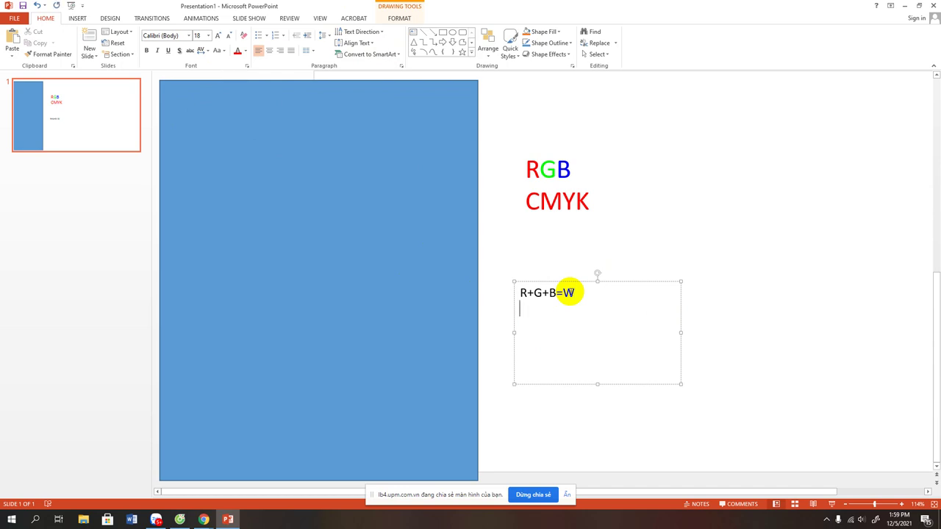
{"action": "type", "text": "R"}
{"action": "type", "text": "+"}
{"action": "type", "text": "G"}
{"action": "type", "text": "="}
{"action": "type", "text": "Y"}
{"action": "type", "text": "E"}
{"action": "type", "text": "YLL"}
{"action": "key", "text": "BackSpace"}
{"action": "key", "text": "BackSpace"}
{"action": "key", "text": "BackSpace"}
{"action": "key", "text": "BackSpace"}
{"action": "type", "text": "("}
{"action": "type", "text": "VAng"}
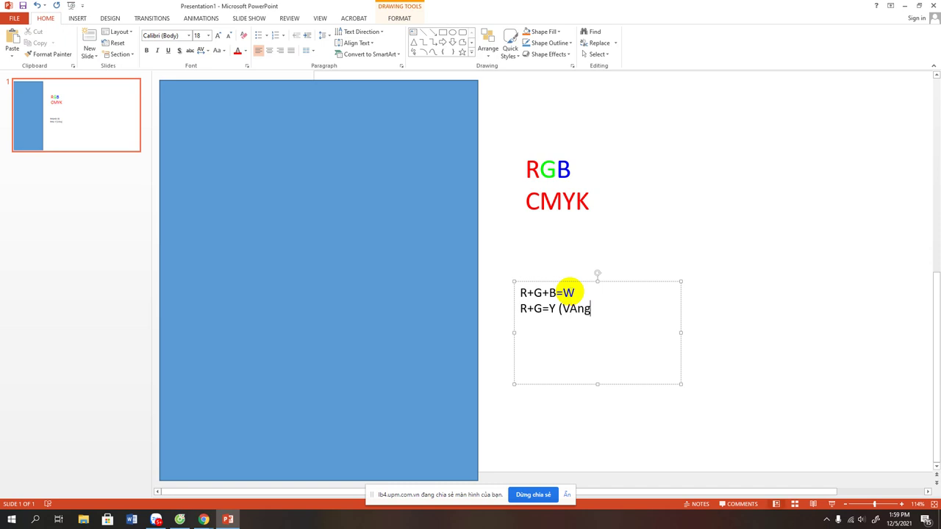
{"action": "key", "text": "BackSpace"}
{"action": "key", "text": "BackSpace"}
{"action": "key", "text": "BackSpace"}
{"action": "type", "text": "àng)"}
{"action": "key", "text": "Return"}
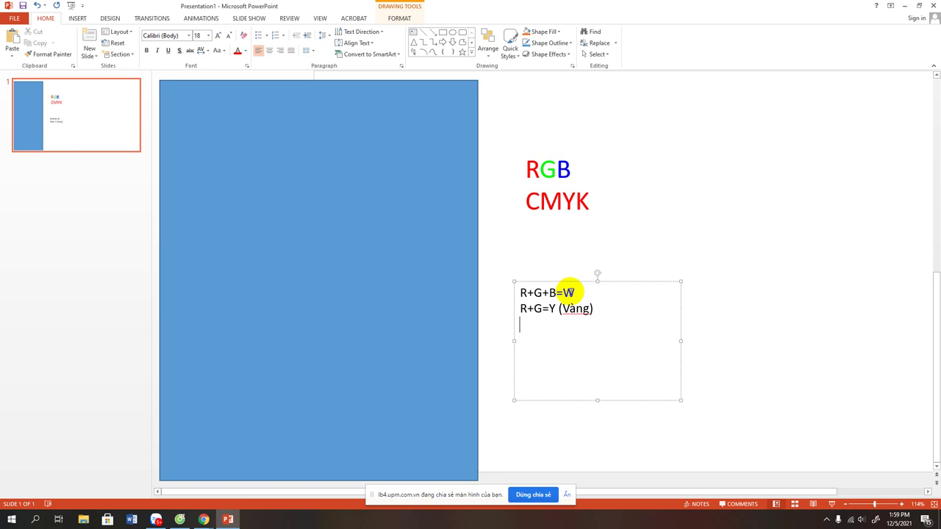
{"action": "type", "text": "R+"}
{"action": "type", "text": "B"}
{"action": "type", "text": "=CYAN"}
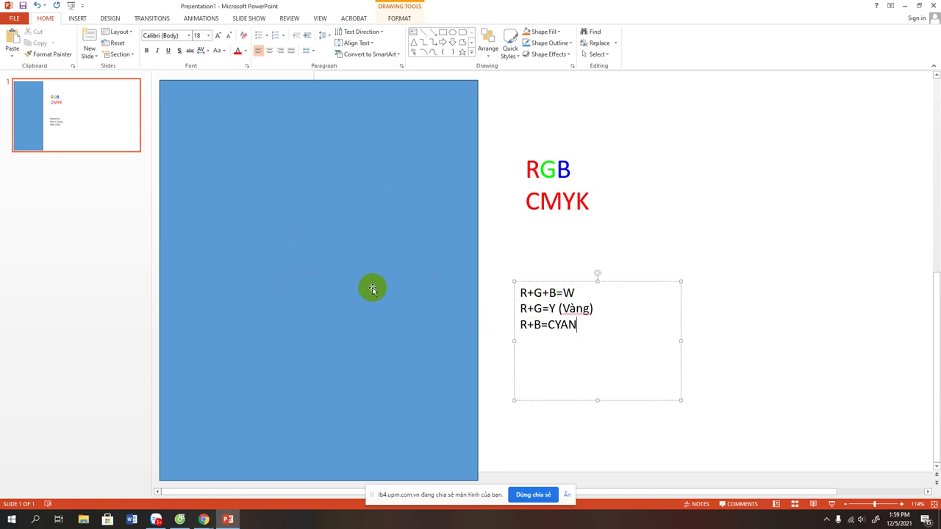
- Change the third line to 'R+B=MAGENTA( Đỏ cánh sen)'
{"action": "left_click", "coordinate": [580, 323]}
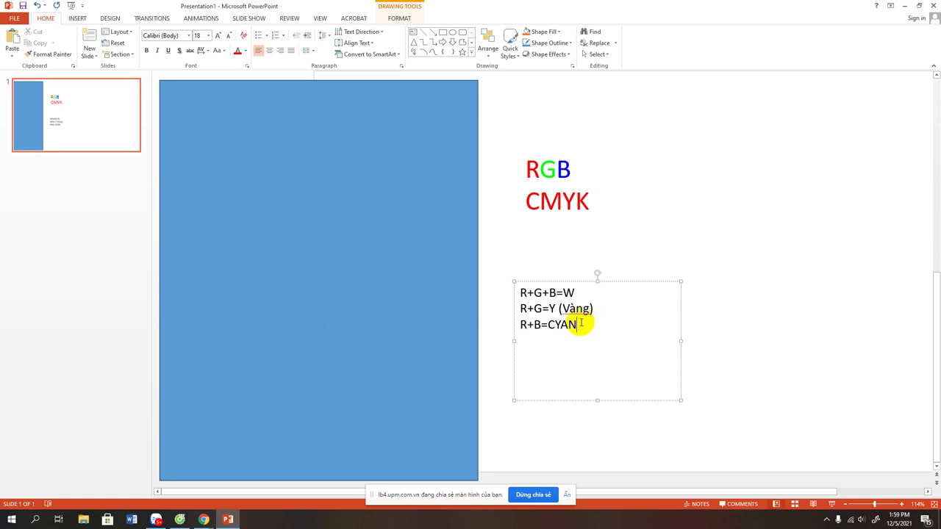
{"action": "key", "text": "Return"}
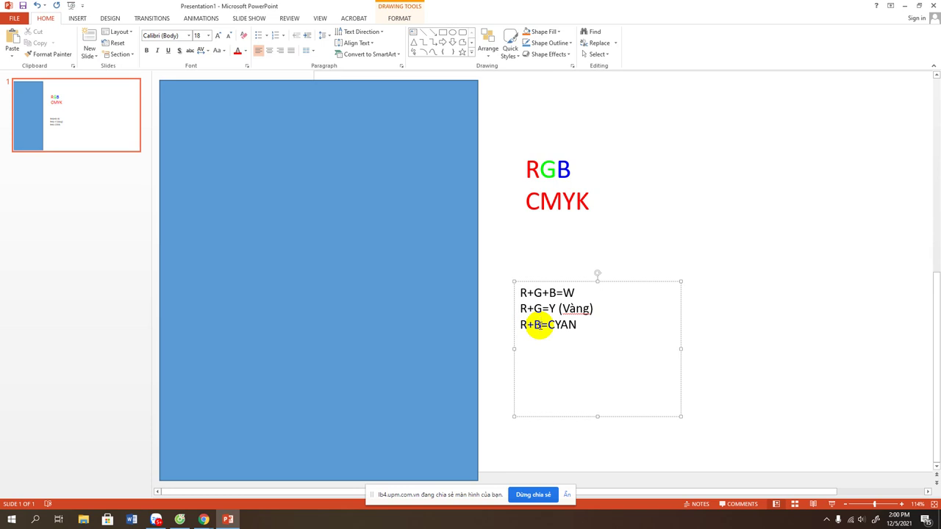
{"action": "left_click", "coordinate": [579, 325]}
{"action": "key", "text": "BackSpace"}
{"action": "key", "text": "BackSpace"}
{"action": "key", "text": "BackSpace"}
{"action": "key", "text": "BackSpace"}
{"action": "type", "text": "MAGENTA"}
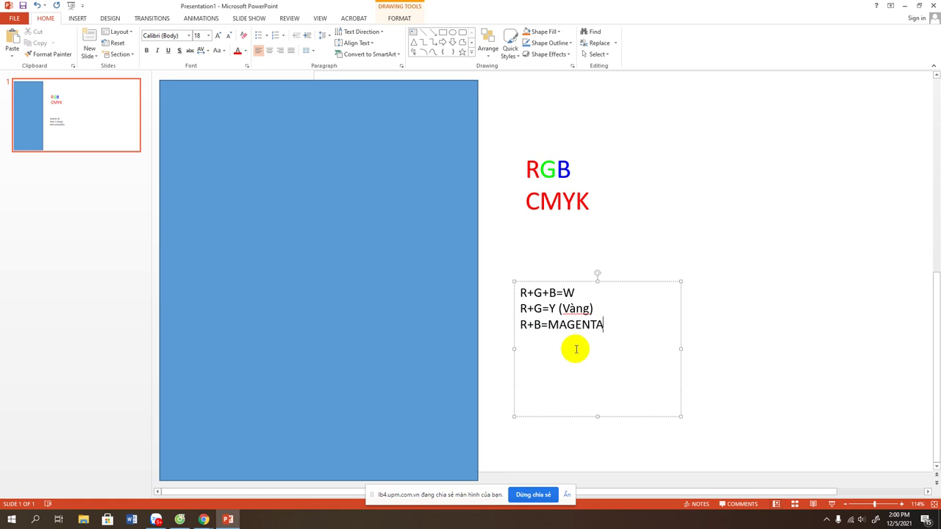
{"action": "type", "text": "("}
{"action": "type", "text": " Ddoe"}
{"action": "key", "text": "BackSpace"}
{"action": "type", "text": "canhs "}
{"action": "type", "text": "sen"}
{"action": "type", "text": ")"}
- Add the line 'Y+B=Cyan( Xanh da trời)' below it
{"action": "key", "text": "Return"}
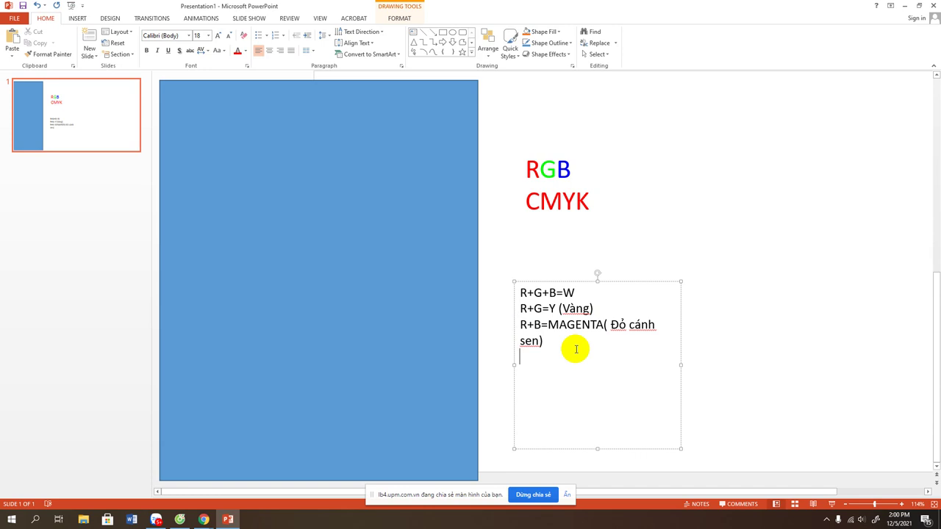
{"action": "type", "text": "Y+"}
{"action": "type", "text": "B=Cyan("}
{"action": "type", "text": " Xanh"}
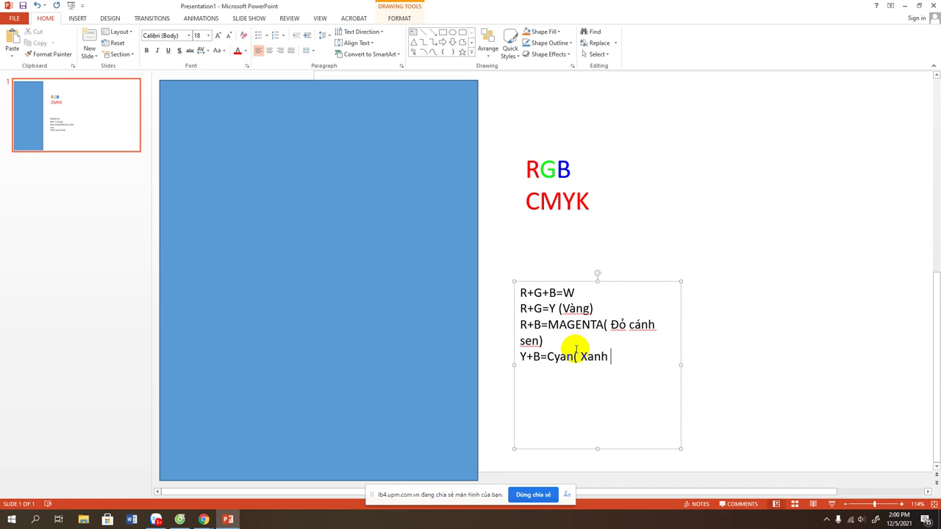
{"action": "type", "text": " da trư"}
{"action": "key", "text": "BackSpace"}
{"action": "type", "text": "ời)"}
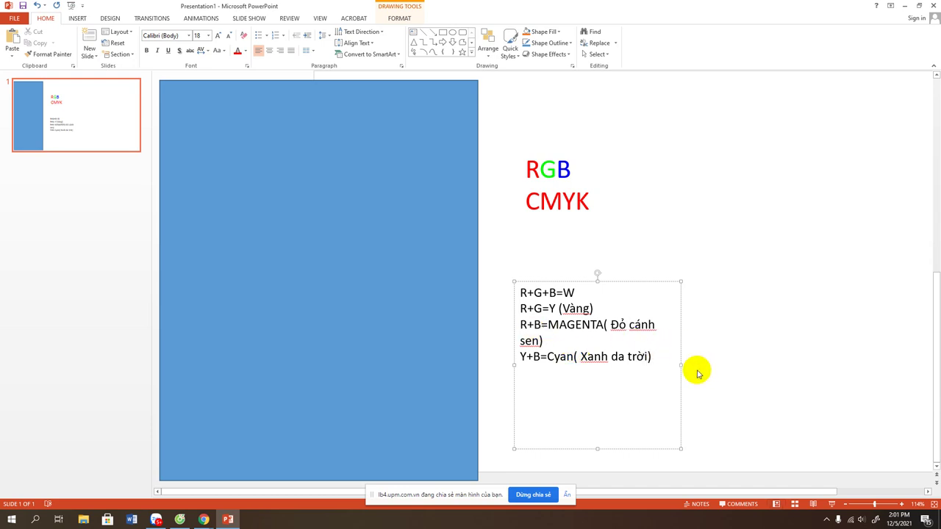
- Widen the formulas text box so each line fits, and move it up beside RGB/CMYK
{"action": "left_click_drag", "start_coordinate": [681, 365], "coordinate": [715, 357]}
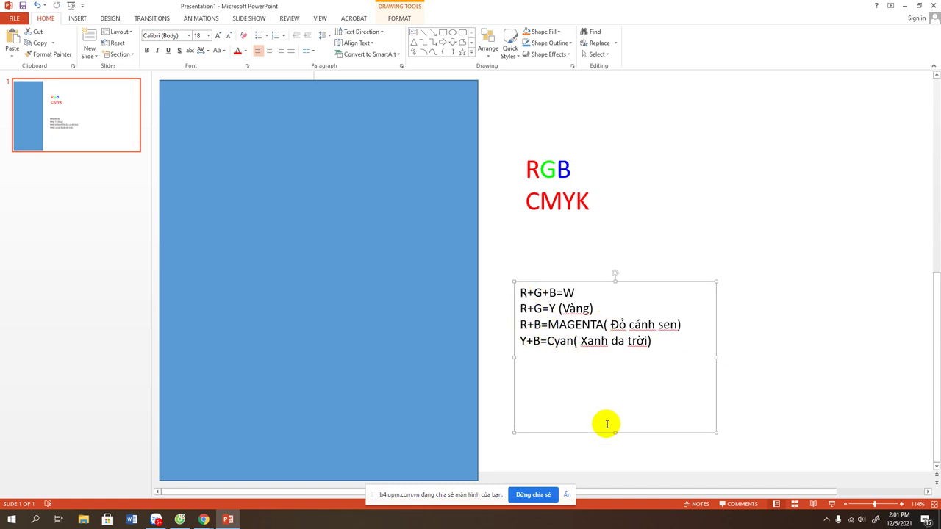
{"action": "left_click_drag", "start_coordinate": [616, 434], "coordinate": [615, 361]}
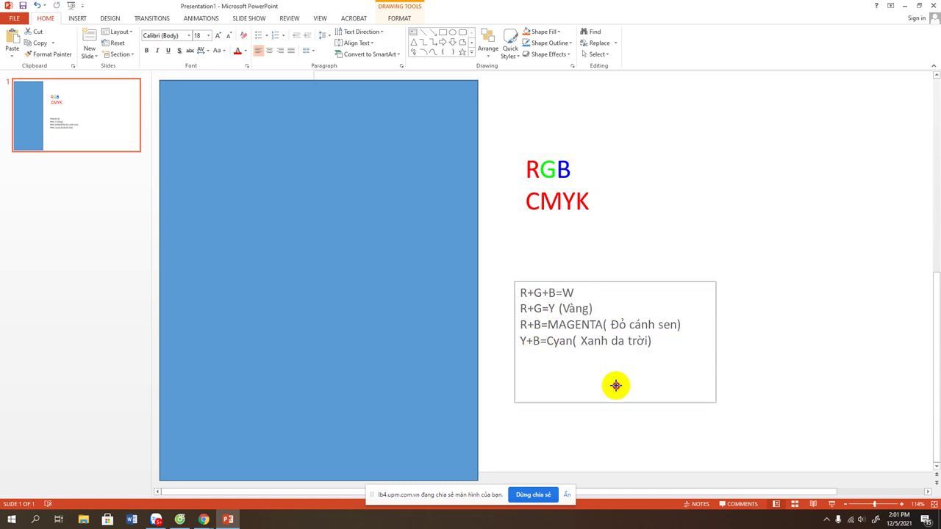
{"action": "left_click_drag", "start_coordinate": [600, 285], "coordinate": [697, 124]}
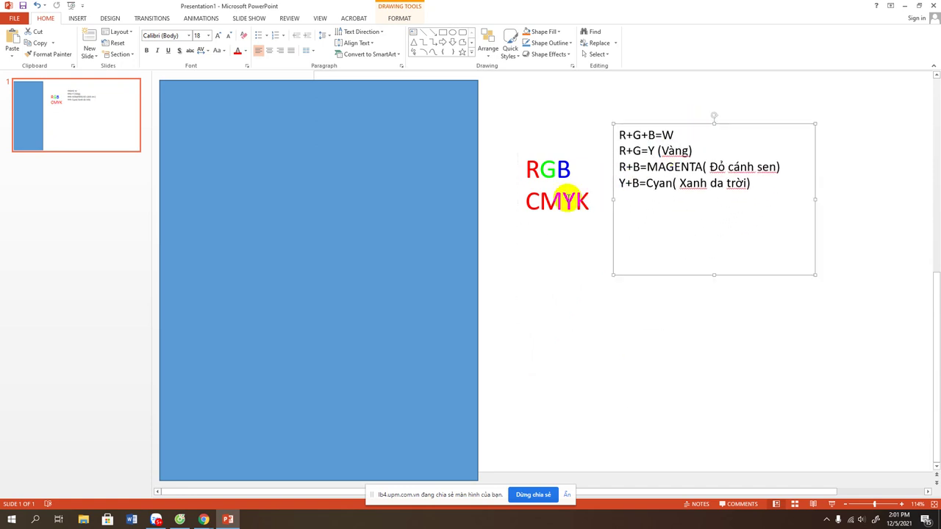
{"action": "left_click_drag", "start_coordinate": [540, 204], "coordinate": [519, 203]}
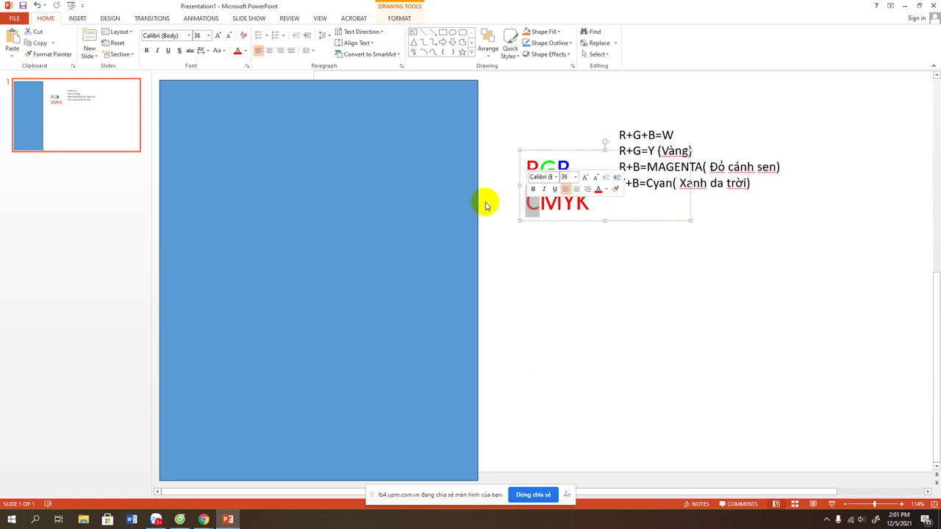
- Colour the C of CMYK light blue and the M magenta, using More Colors for magenta
{"action": "left_click", "coordinate": [244, 51]}
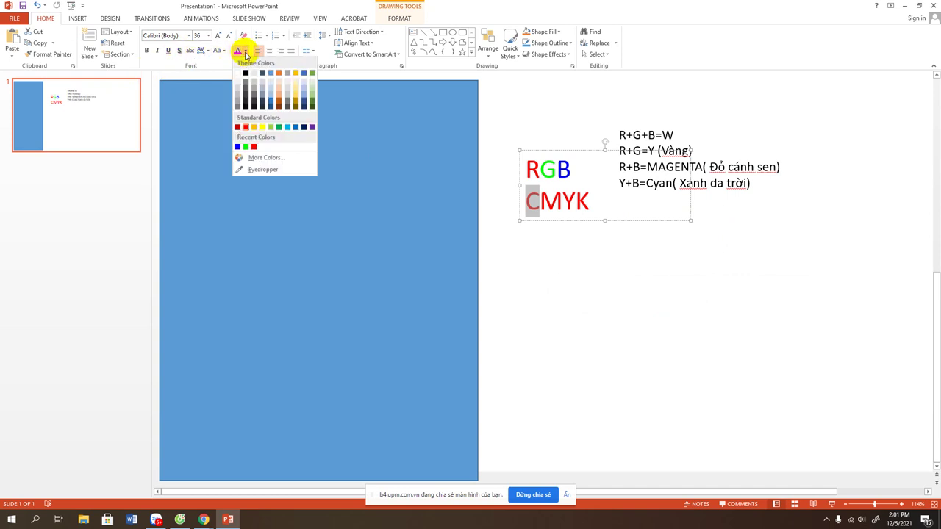
{"action": "left_click", "coordinate": [295, 128]}
{"action": "mouse_move", "coordinate": [544, 204]}
{"action": "left_mouse_down"}
{"action": "mouse_move", "coordinate": [561, 204]}
{"action": "mouse_move", "coordinate": [550, 206]}
{"action": "left_mouse_up"}
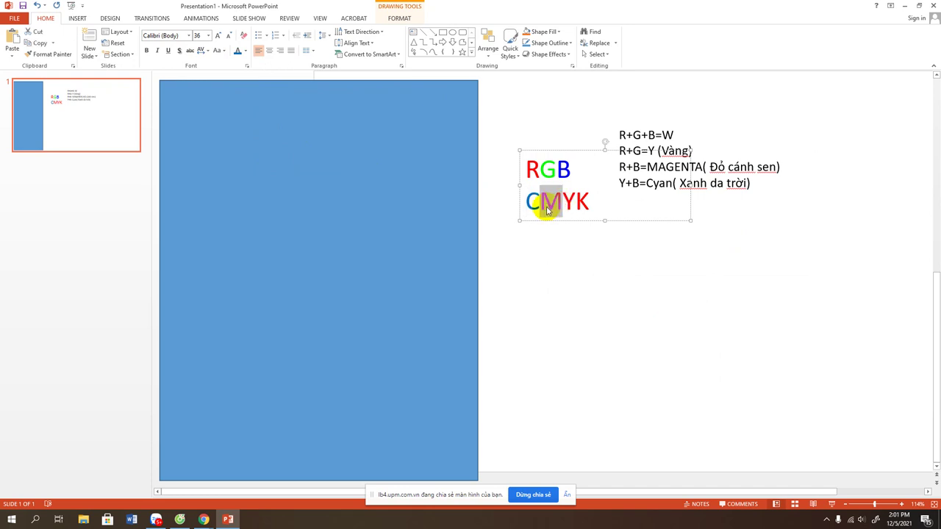
{"action": "left_click", "coordinate": [245, 51]}
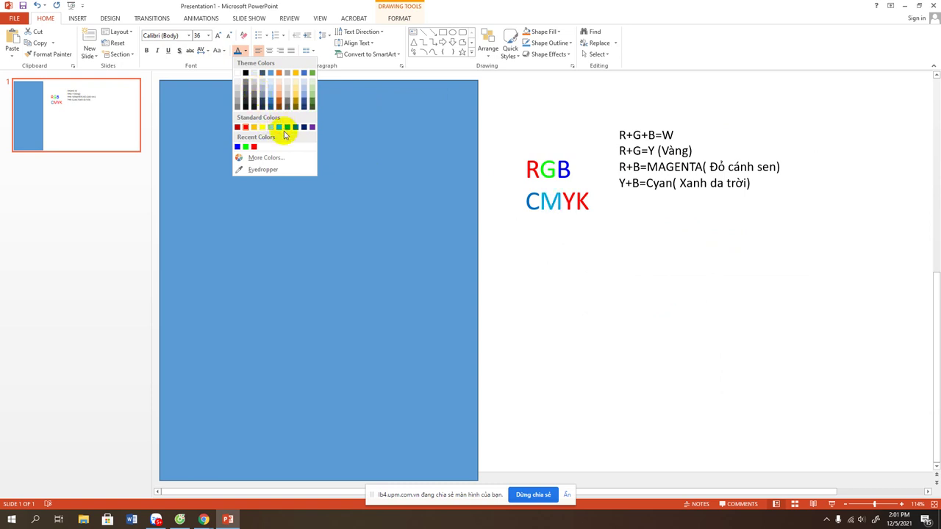
{"action": "left_click", "coordinate": [263, 156]}
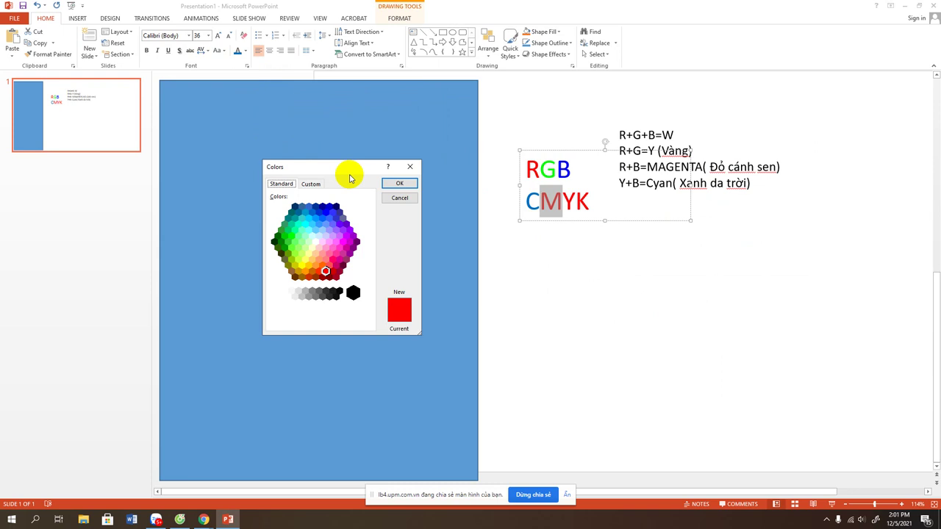
{"action": "left_click", "coordinate": [346, 248]}
{"action": "left_click", "coordinate": [400, 183]}
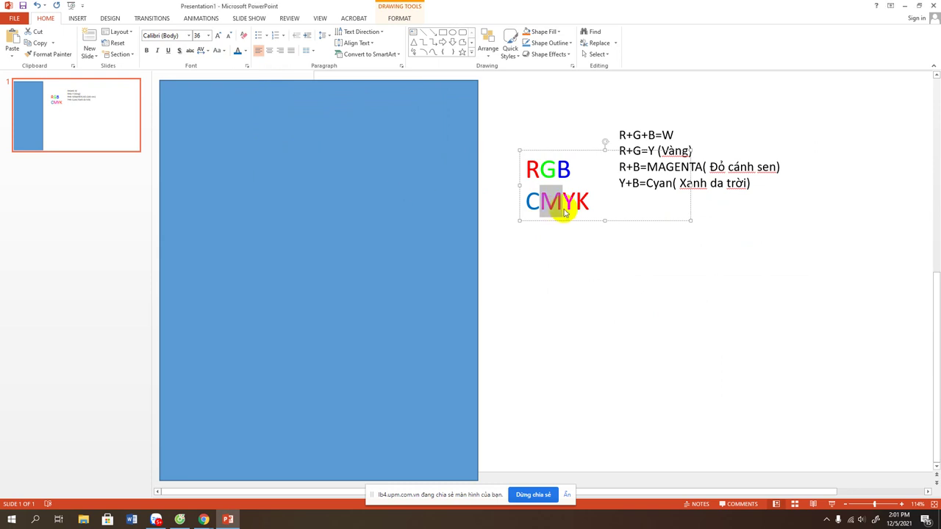
- Colour the Y of CMYK yellow and the K black, then select the RGB/CMYK text box
{"action": "left_click_drag", "start_coordinate": [562, 202], "coordinate": [576, 202]}
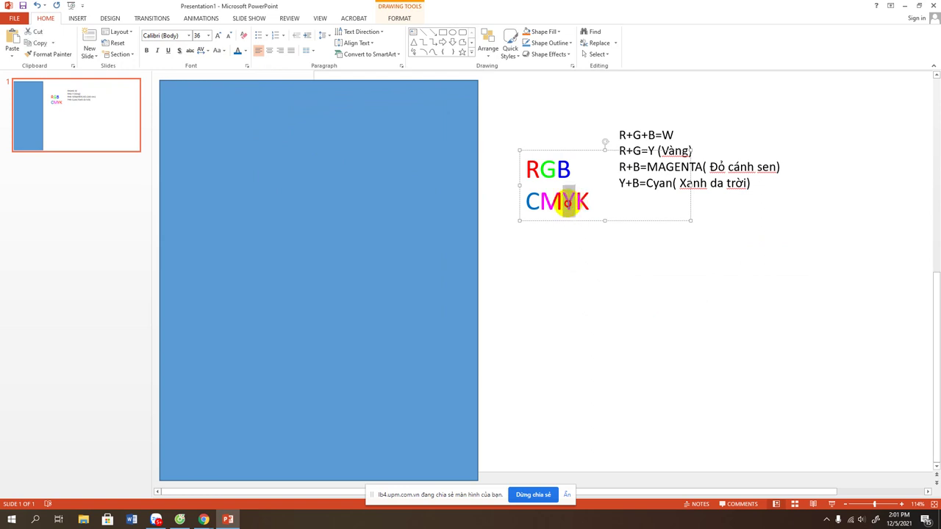
{"action": "left_click", "coordinate": [244, 50]}
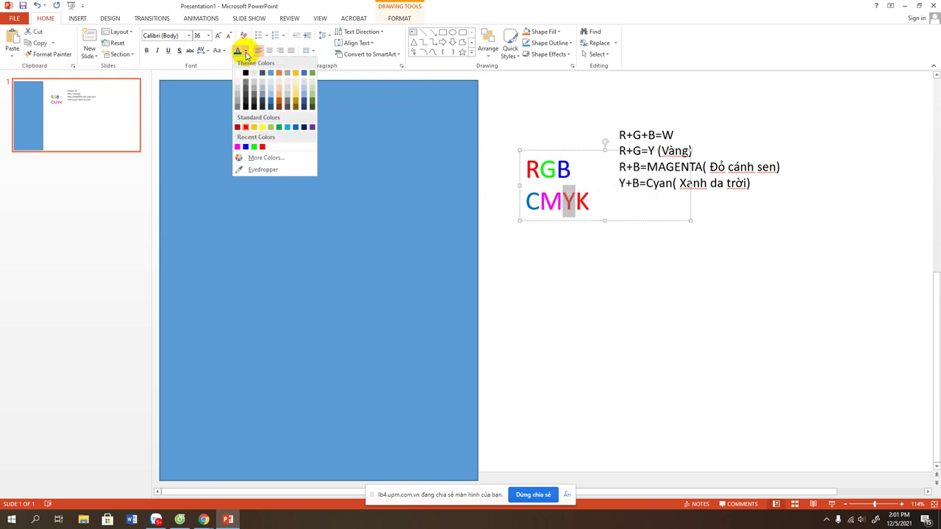
{"action": "left_click", "coordinate": [262, 128]}
{"action": "left_click_drag", "start_coordinate": [592, 202], "coordinate": [576, 202]}
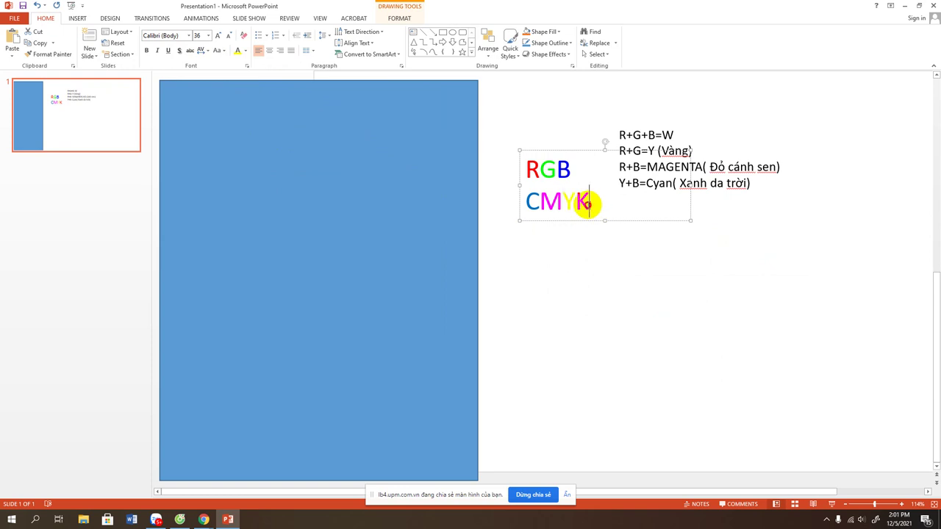
{"action": "left_click", "coordinate": [244, 51]}
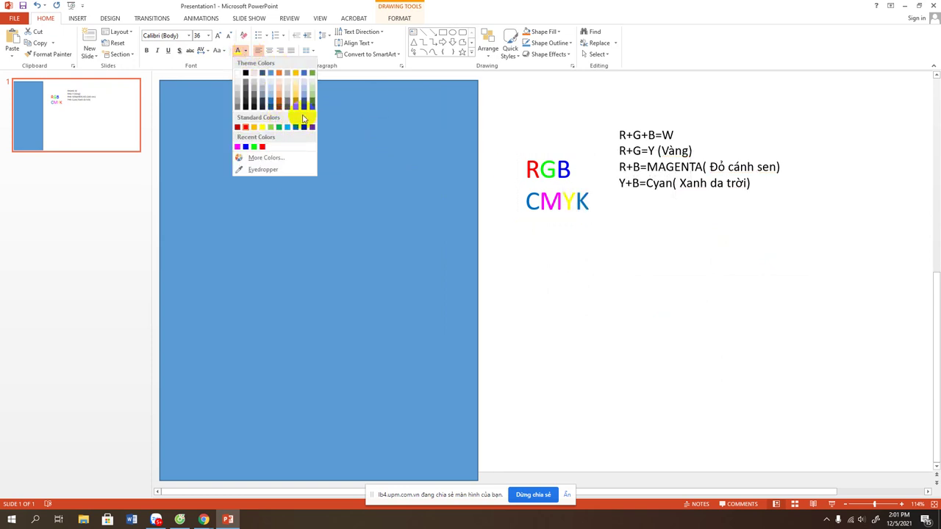
{"action": "left_click", "coordinate": [254, 107]}
{"action": "left_click", "coordinate": [543, 245]}
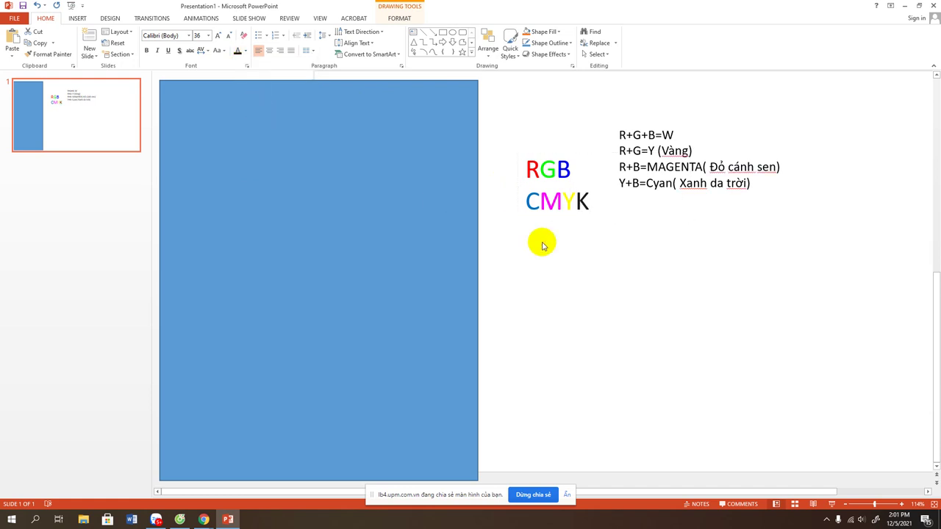
{"action": "left_click", "coordinate": [540, 168]}
- Shift the RGB/CMYK text box down and left, then deselect it
{"action": "left_click_drag", "start_coordinate": [551, 149], "coordinate": [533, 208]}
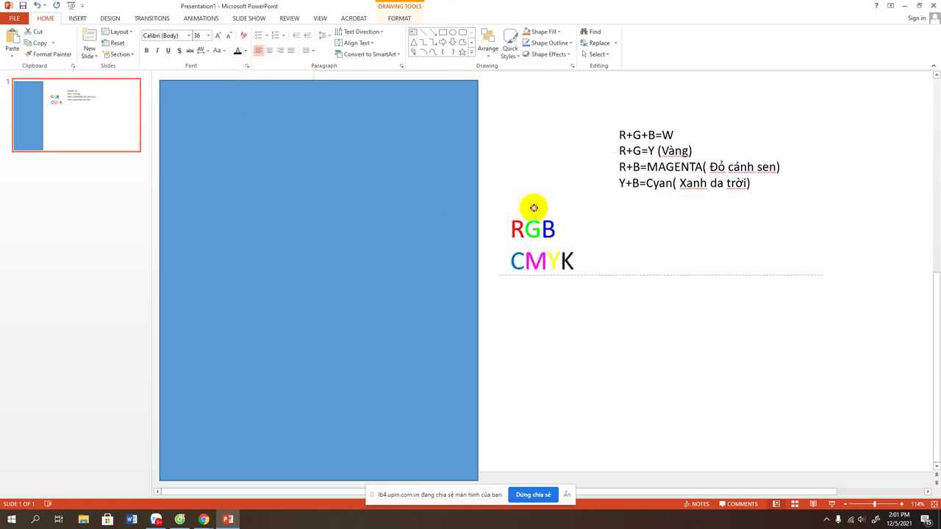
{"action": "mouse_move", "coordinate": [672, 246]}
{"action": "left_mouse_down"}
{"action": "mouse_move", "coordinate": [684, 242]}
{"action": "mouse_move", "coordinate": [630, 244]}
{"action": "left_mouse_up"}
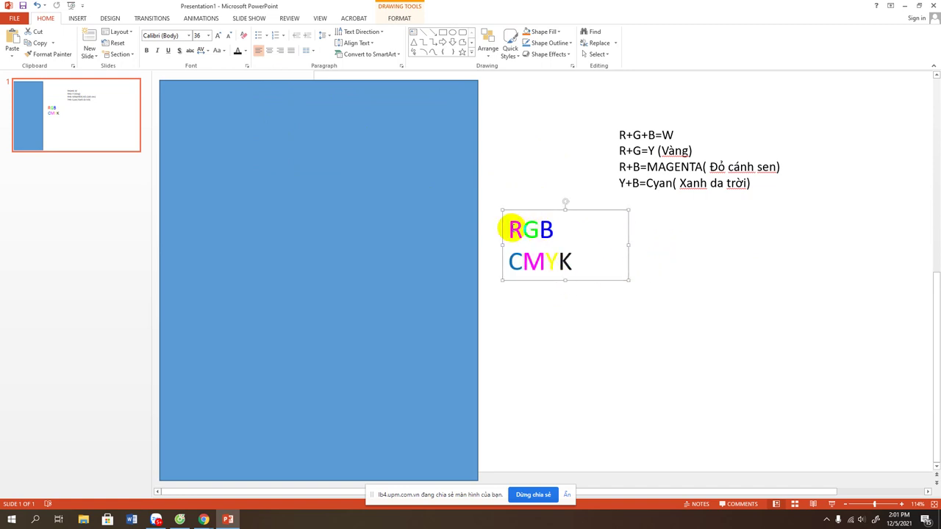
{"action": "left_click_drag", "start_coordinate": [508, 229], "coordinate": [559, 230]}
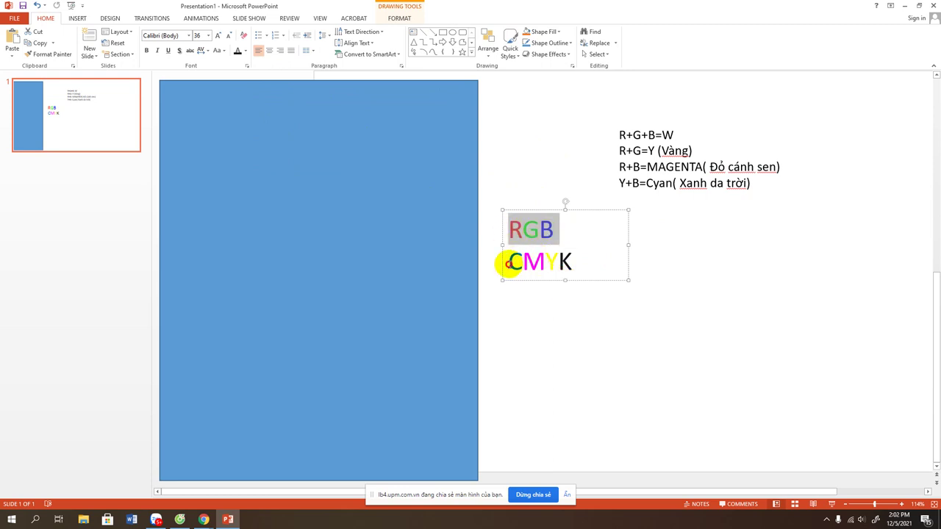
{"action": "left_click_drag", "start_coordinate": [508, 263], "coordinate": [573, 262]}
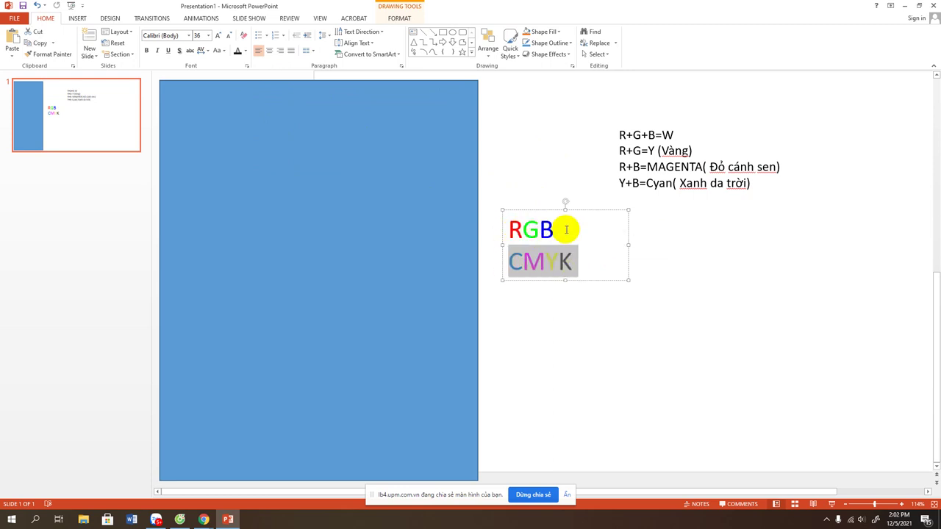
{"action": "left_click_drag", "start_coordinate": [515, 229], "coordinate": [558, 229]}
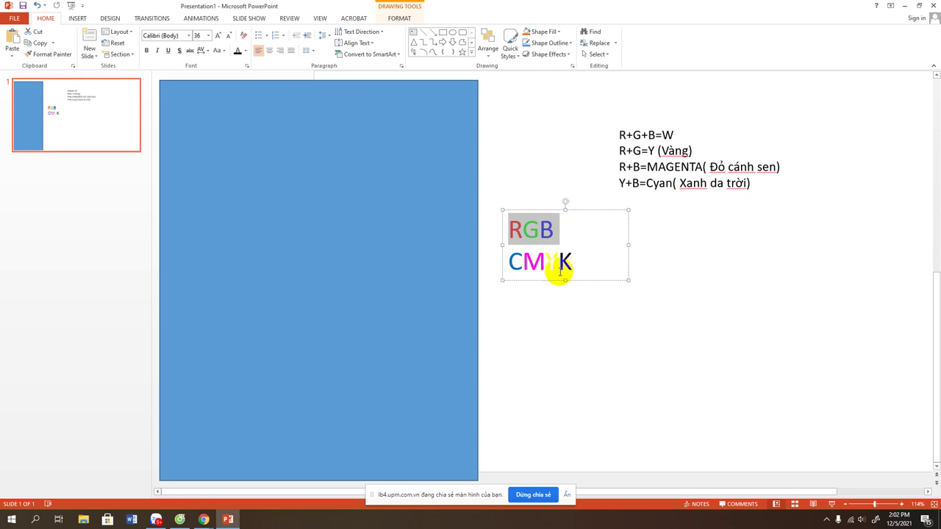
{"action": "left_click", "coordinate": [413, 32]}
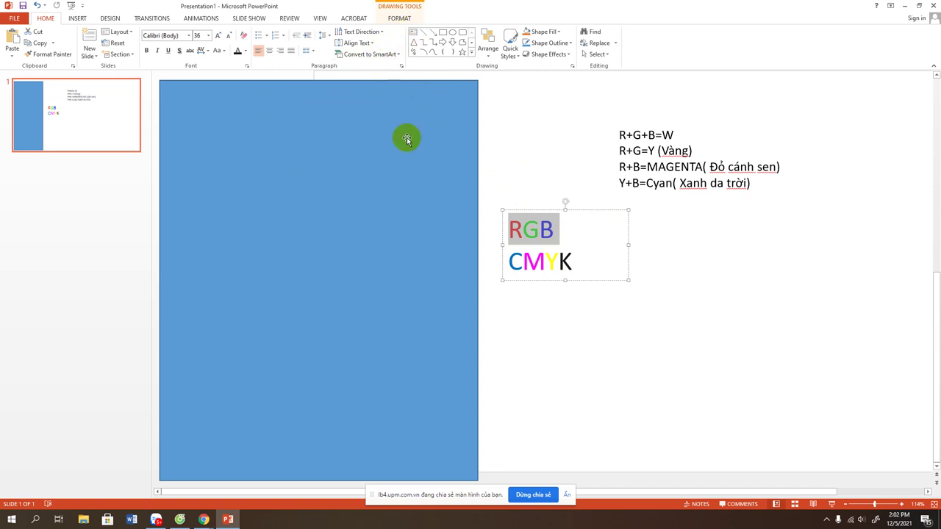
{"action": "left_click", "coordinate": [658, 295]}
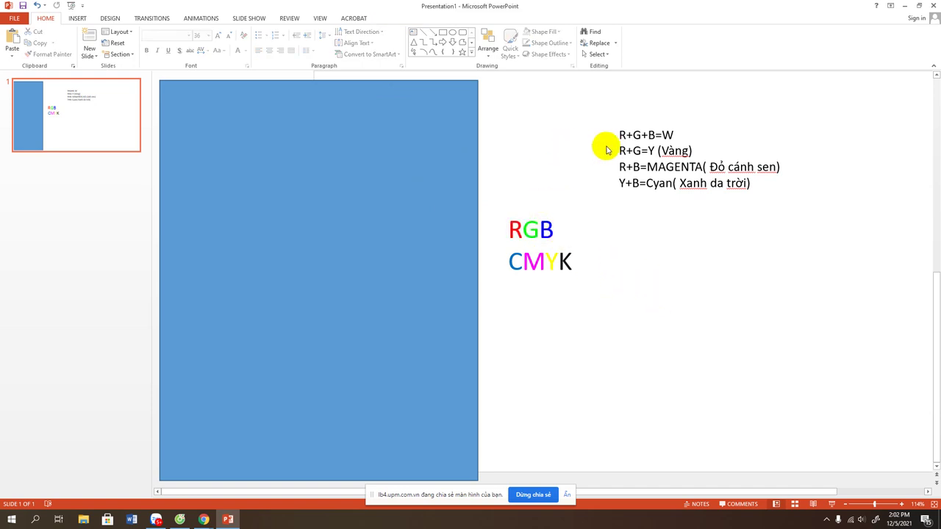
- Insert a text box reading 'Công thức Màu cộng' and drag it above the formula lines
{"action": "left_click", "coordinate": [413, 32]}
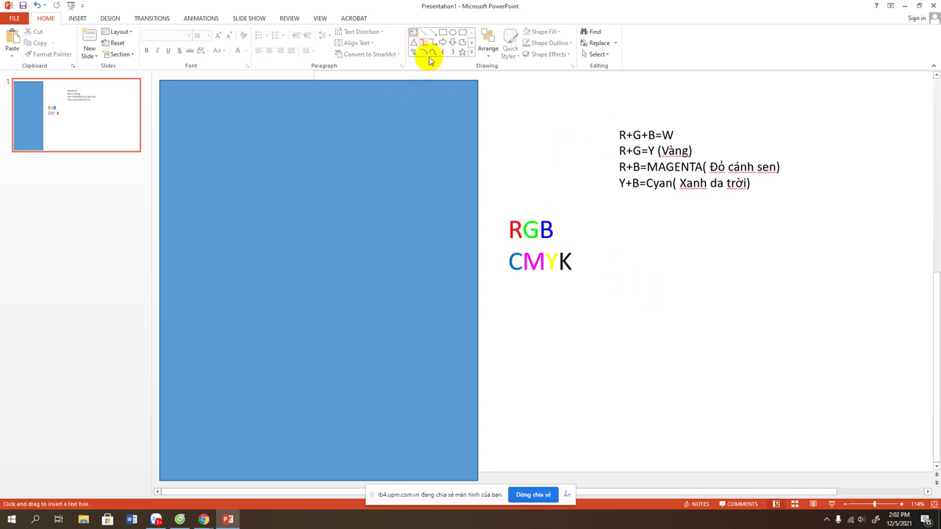
{"action": "left_click", "coordinate": [564, 300]}
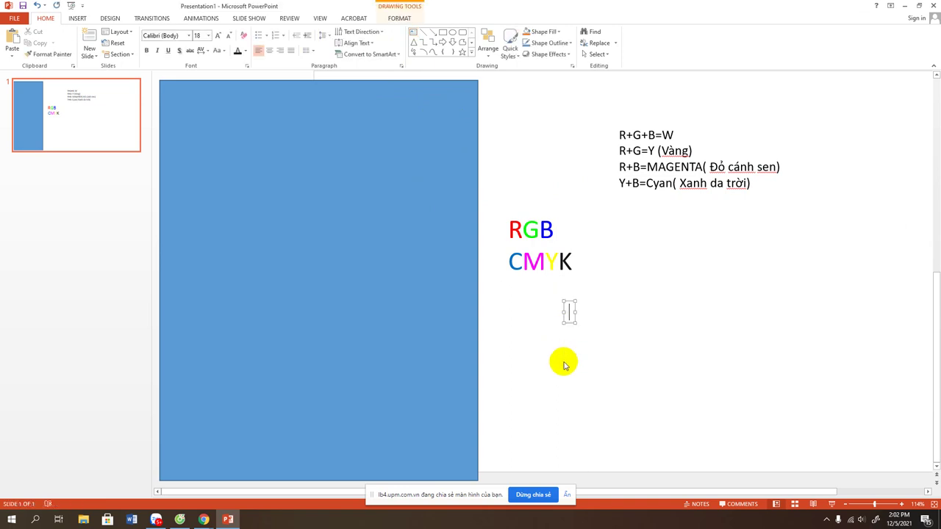
{"action": "type", "text": "Công thưức"}
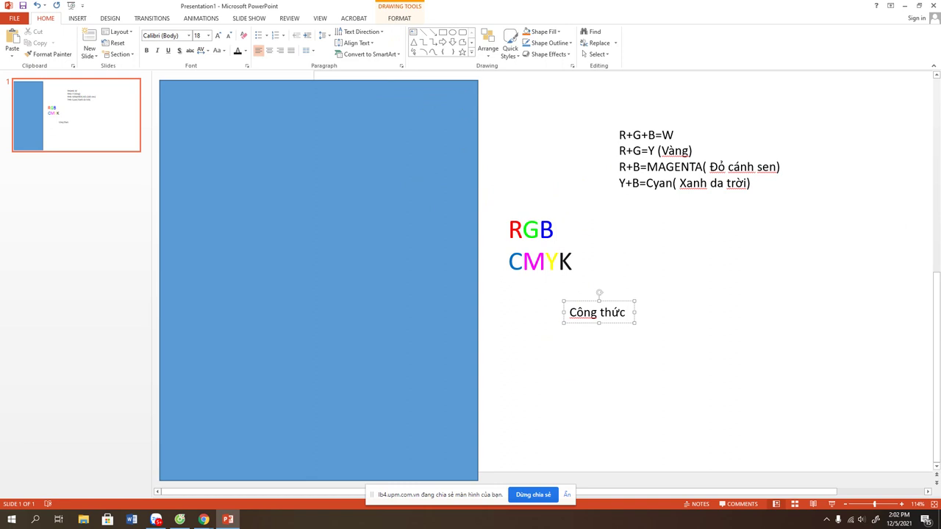
{"action": "key", "text": "alt+Tab"}
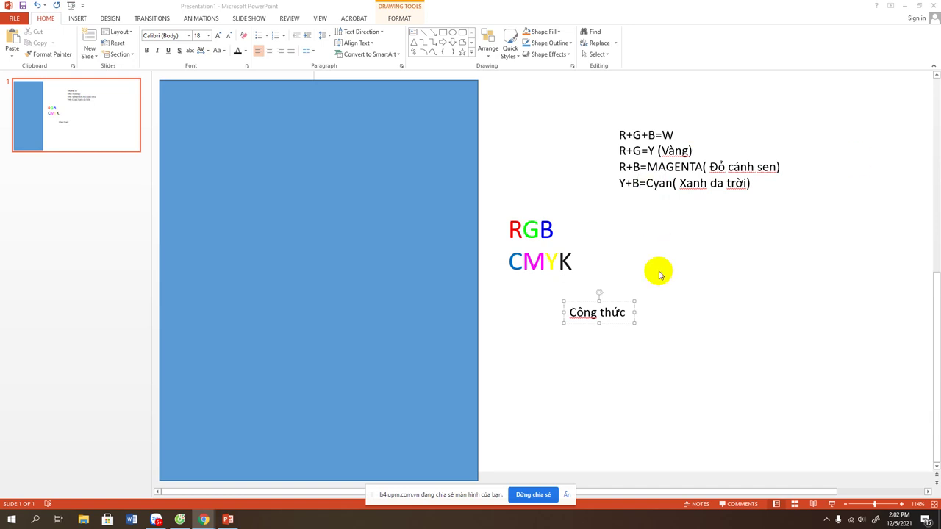
{"action": "left_click", "coordinate": [627, 312]}
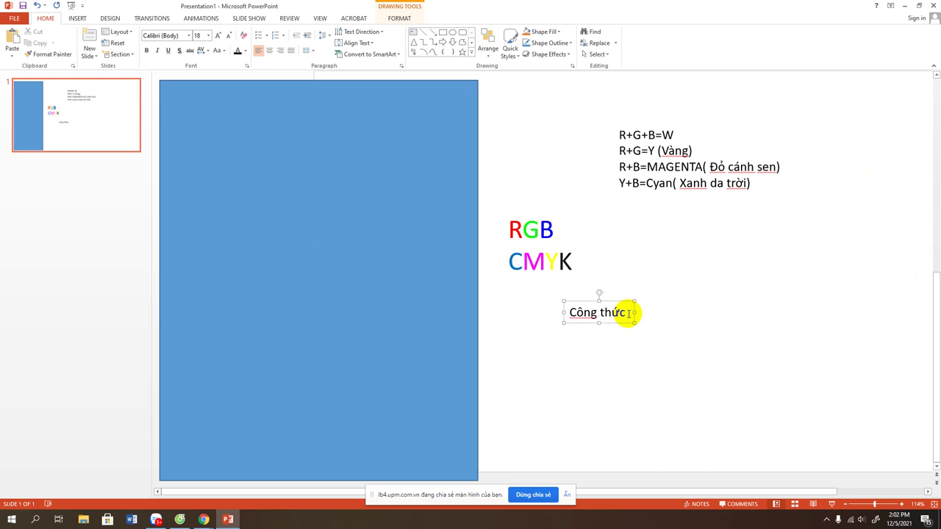
{"action": "type", "text": "Màu coông"}
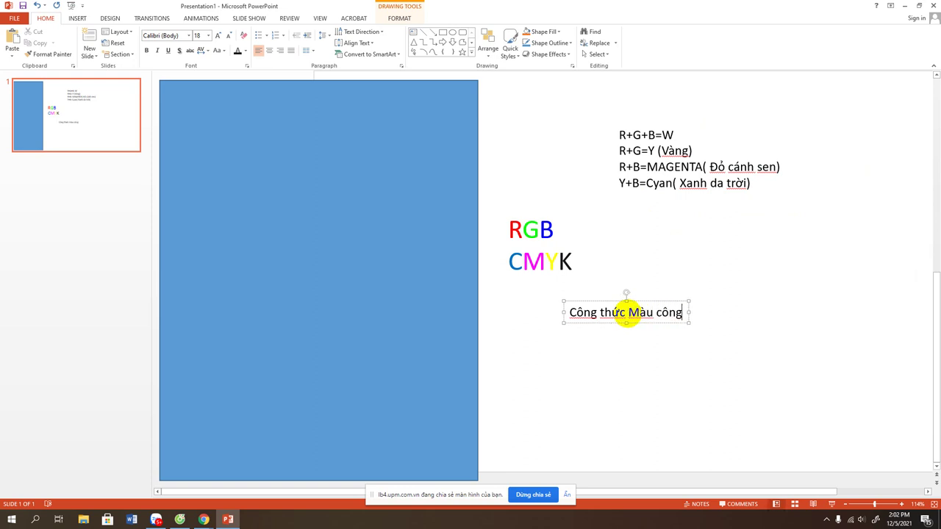
{"action": "mouse_move", "coordinate": [618, 314]}
{"action": "left_mouse_down"}
{"action": "mouse_move", "coordinate": [663, 138]}
{"action": "mouse_move", "coordinate": [663, 101]}
{"action": "mouse_move", "coordinate": [654, 220]}
{"action": "mouse_move", "coordinate": [626, 250]}
{"action": "left_mouse_up"}
- Copy the RGB/CMYK box up beside the formulas, keeping RGB there and CMYK below
{"action": "left_click", "coordinate": [507, 227]}
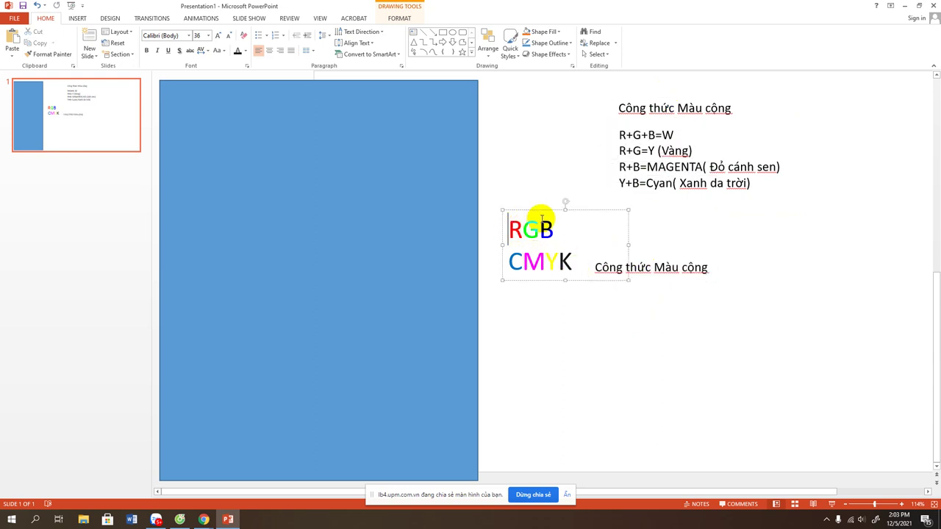
{"action": "mouse_move", "coordinate": [547, 210]}
{"action": "left_mouse_down"}
{"action": "mouse_move", "coordinate": [549, 104]}
{"action": "mouse_move", "coordinate": [524, 101]}
{"action": "mouse_move", "coordinate": [542, 105]}
{"action": "left_mouse_up"}
{"action": "left_click", "coordinate": [567, 151]}
{"action": "key", "text": "BackSpace"}
{"action": "key", "text": "BackSpace"}
{"action": "key", "text": "BackSpace"}
{"action": "key", "text": "BackSpace"}
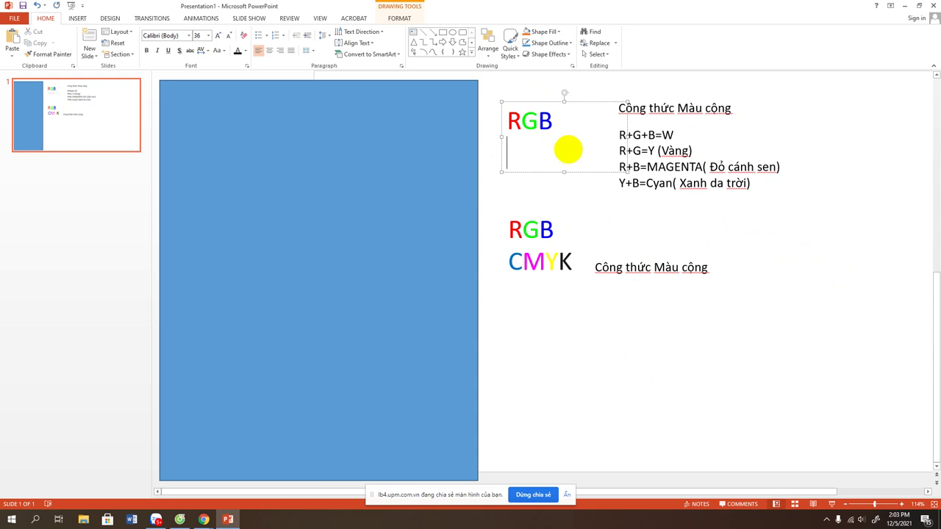
{"action": "left_click", "coordinate": [537, 269]}
{"action": "left_click", "coordinate": [554, 228]}
{"action": "key", "text": "BackSpace"}
{"action": "key", "text": "BackSpace"}
{"action": "key", "text": "BackSpace"}
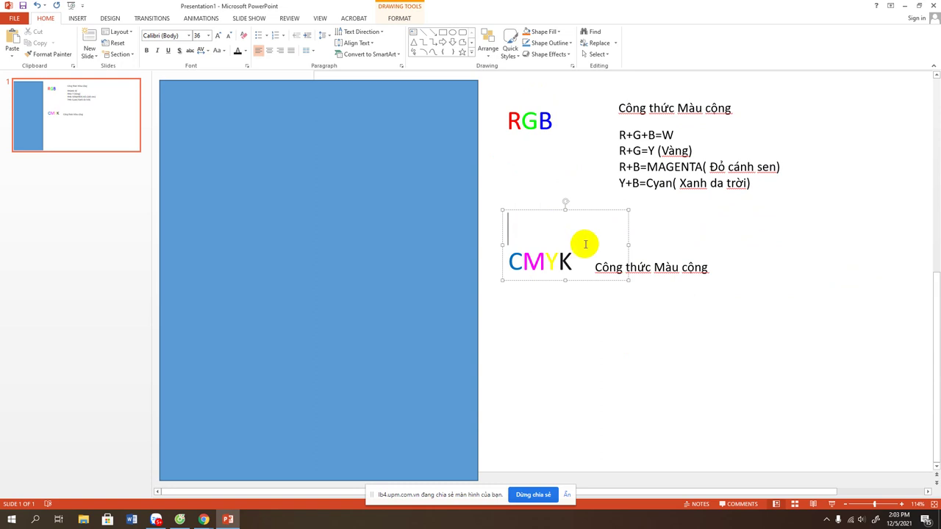
{"action": "left_click", "coordinate": [696, 268]}
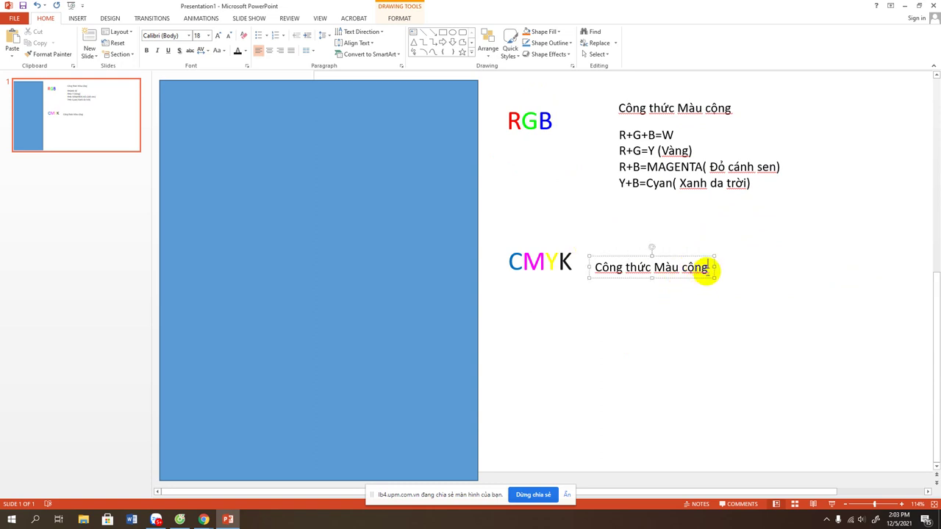
- Replace 'cộng' with 'trừ' so the caption beside CMYK reads 'Công thức Màu trừ'
{"action": "key", "text": "BackSpace"}
{"action": "key", "text": "BackSpace"}
{"action": "key", "text": "BackSpace"}
{"action": "key", "text": "BackSpace"}
{"action": "type", "text": "tr"}
{"action": "type", "text": "ừ"}
{"action": "left_click", "coordinate": [672, 301]}
{"action": "left_click", "coordinate": [639, 262]}
{"action": "left_click", "coordinate": [640, 254]}
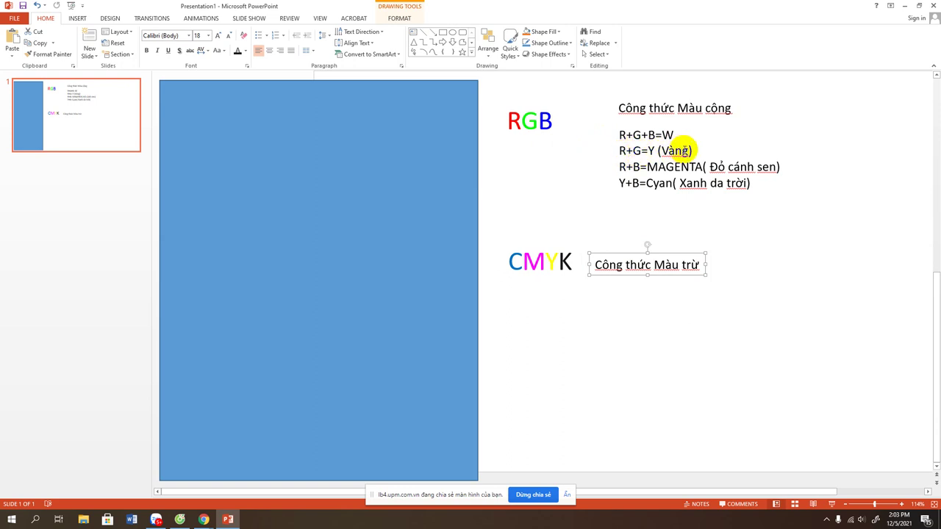
{"action": "left_click", "coordinate": [633, 150]}
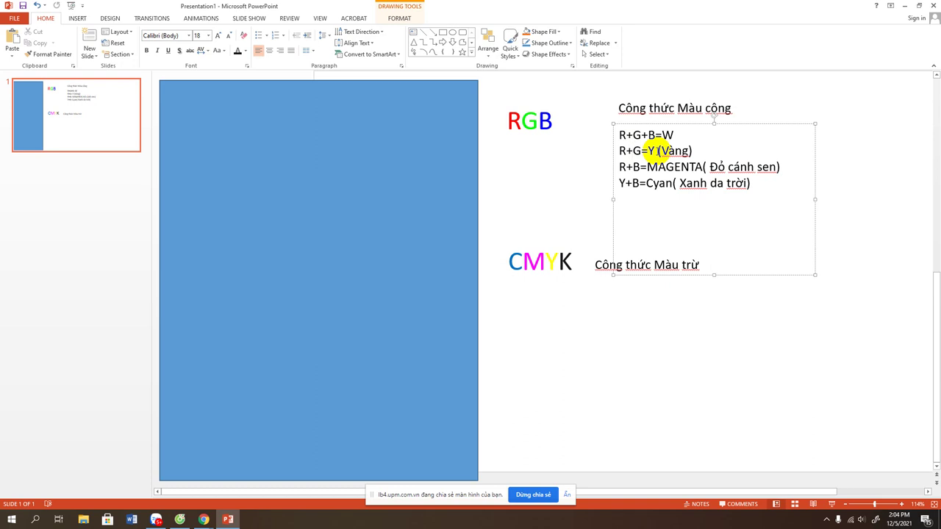
{"action": "key", "text": "Left"}
{"action": "key", "text": "Left"}
{"action": "key", "text": "Left"}
{"action": "key", "text": "alt+Tab"}
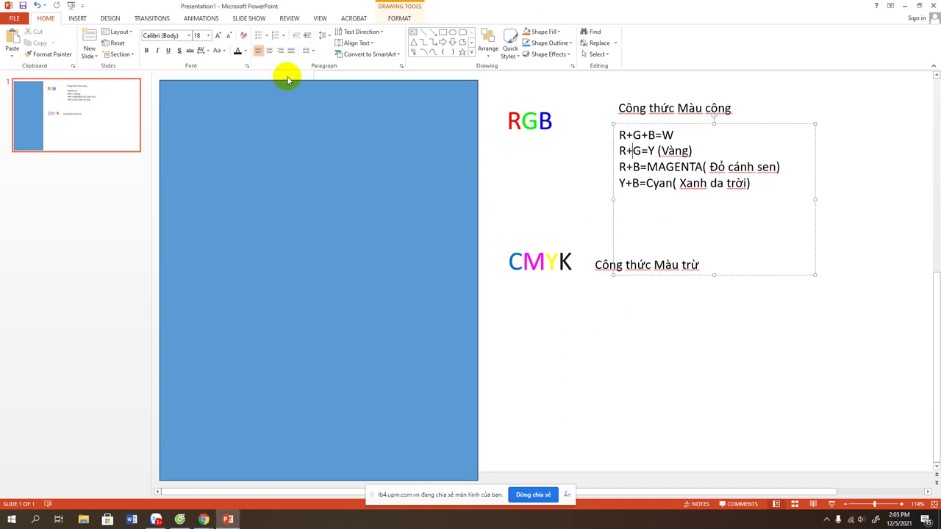
- Add a text box below CMYK containing 'C+M='
{"action": "left_click", "coordinate": [413, 33]}
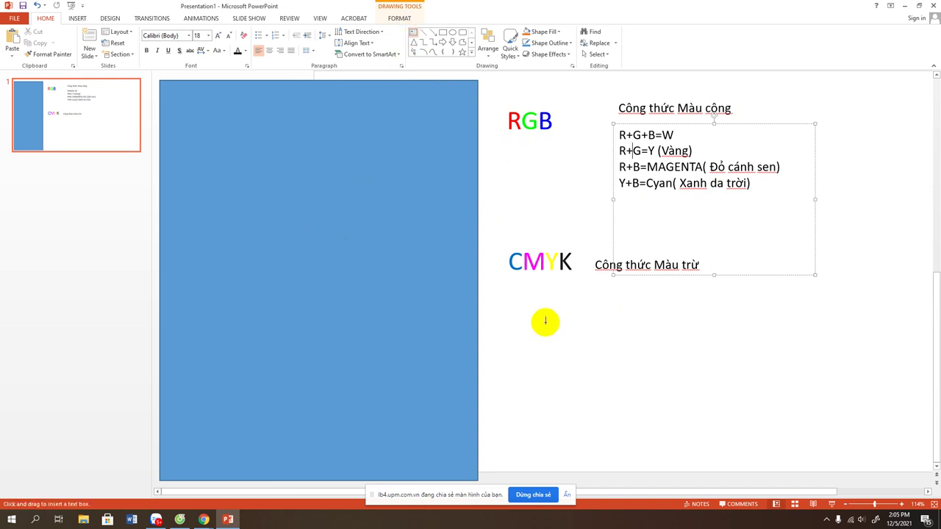
{"action": "left_click", "coordinate": [541, 325]}
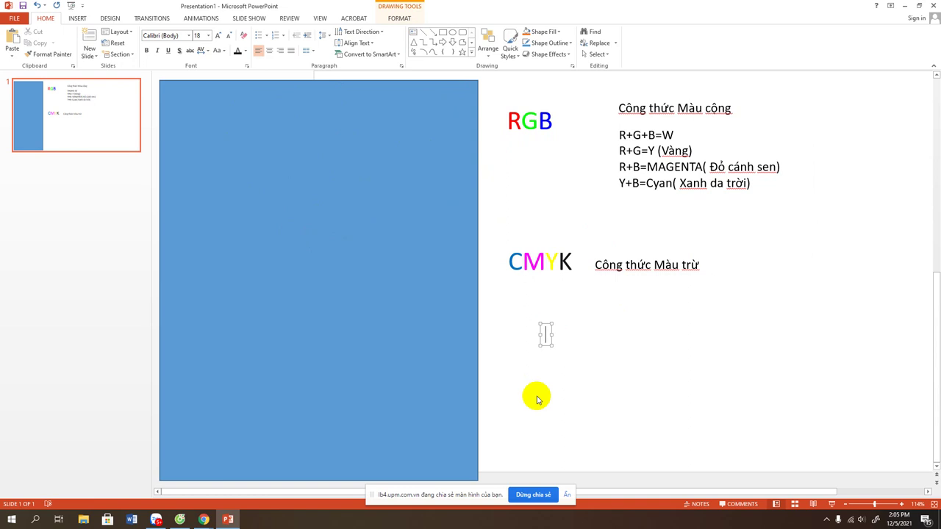
{"action": "type", "text": "C+M="}
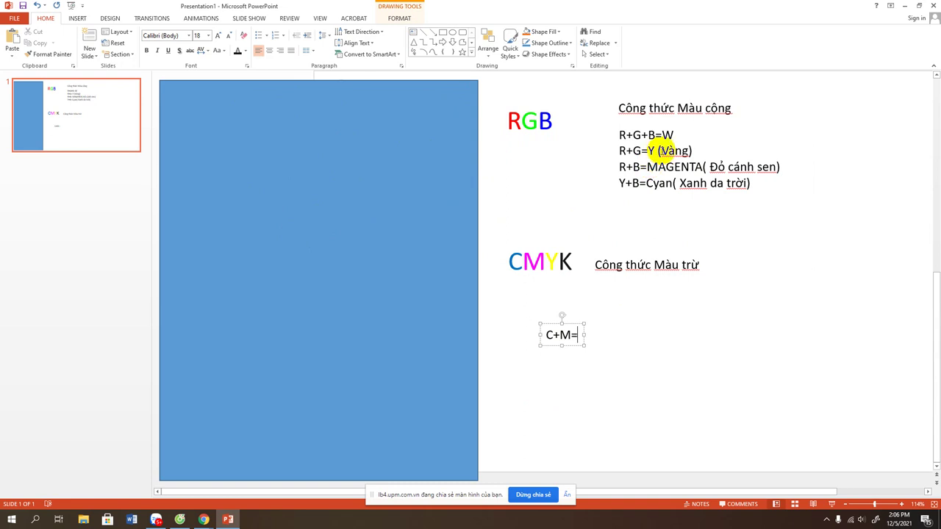
- Replace 'Vàng' with 'Yellow' so the second formula reads R+G=Y (Yellow)
{"action": "left_click", "coordinate": [686, 151]}
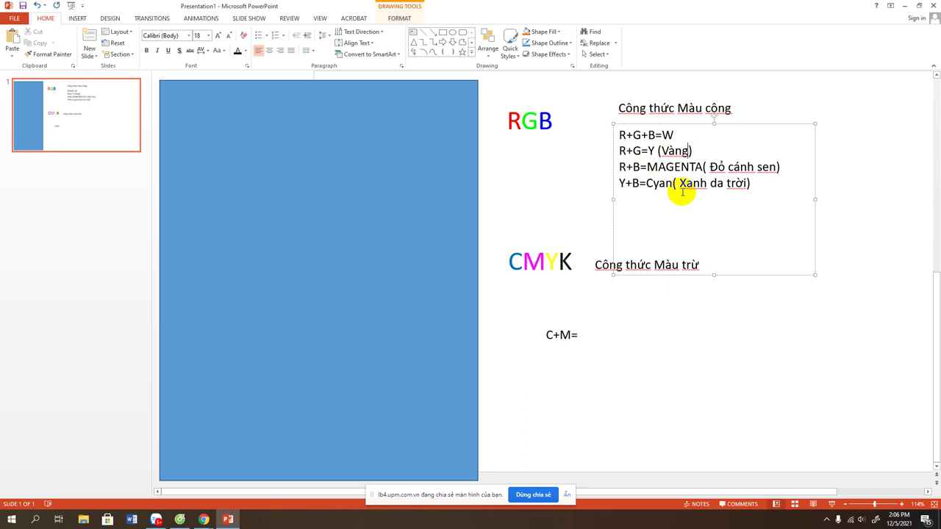
{"action": "key", "text": "BackSpace"}
{"action": "key", "text": "BackSpace"}
{"action": "key", "text": "BackSpace"}
{"action": "key", "text": "BackSpace"}
{"action": "type", "text": "Ye"}
{"action": "type", "text": "llow"}
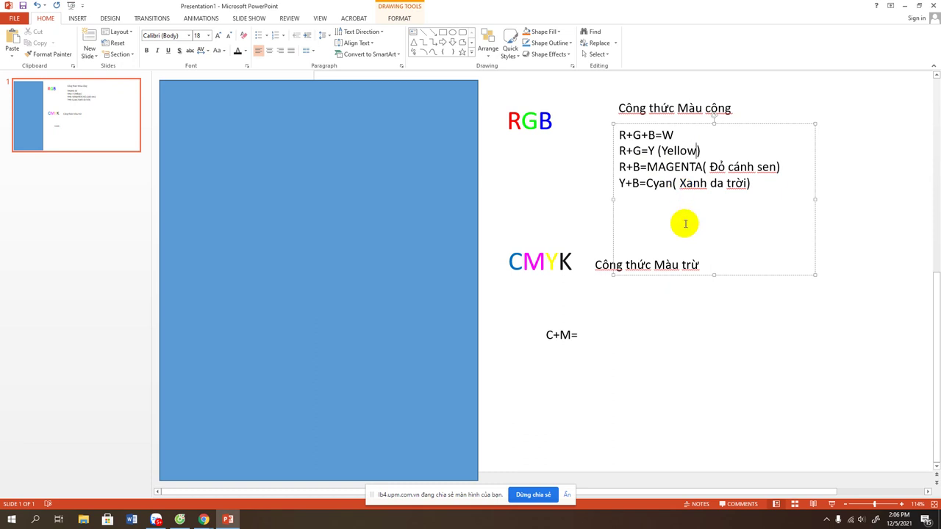
{"action": "left_click", "coordinate": [702, 218]}
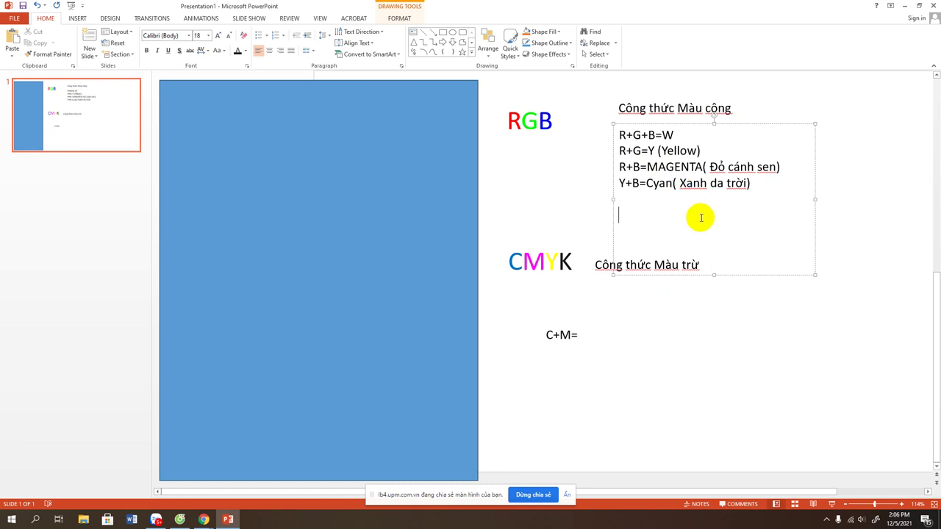
{"action": "left_click", "coordinate": [575, 336]}
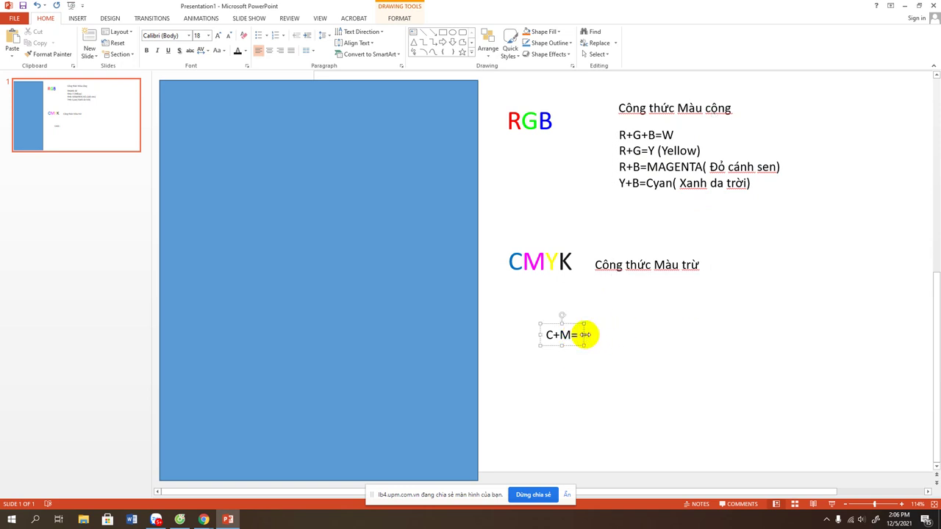
- Realign the 'Công thức Màu trừ' caption and type the lines C+M=B, C+Y=G and M+Y=RED
{"action": "left_click", "coordinate": [610, 269]}
{"action": "left_click_drag", "start_coordinate": [630, 252], "coordinate": [631, 251]}
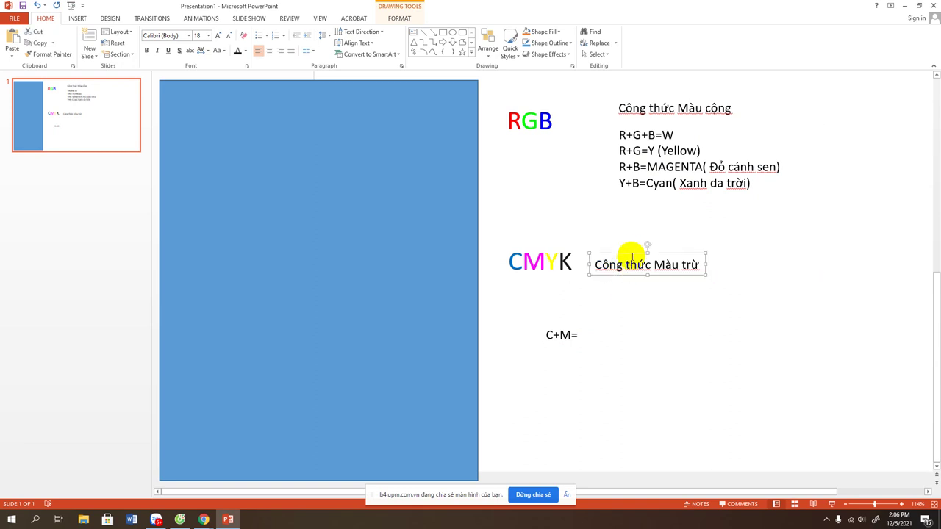
{"action": "left_click", "coordinate": [572, 336]}
{"action": "left_click", "coordinate": [577, 335]}
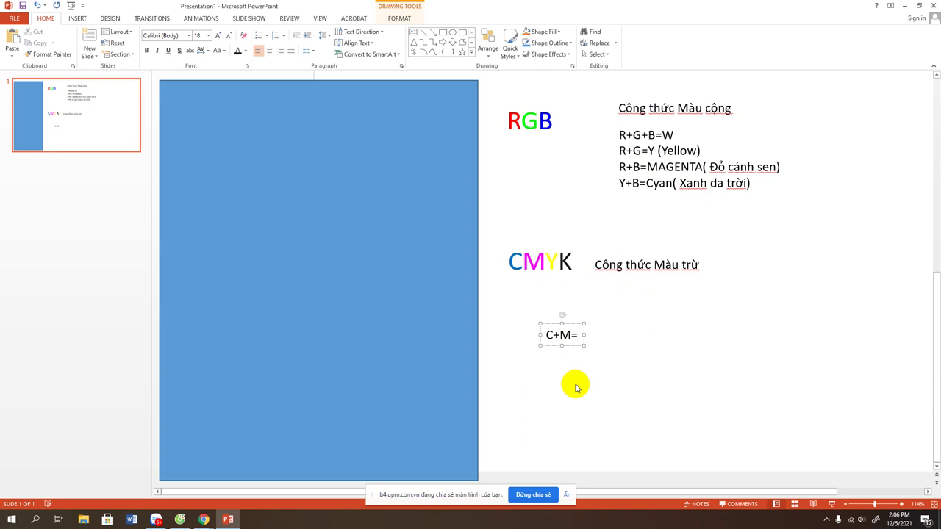
{"action": "type", "text": "B"}
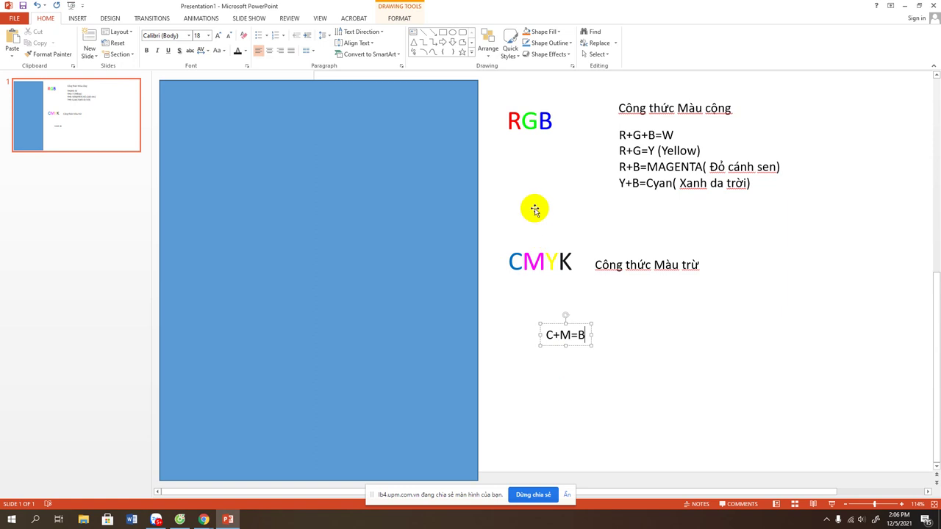
{"action": "key", "text": "Return"}
{"action": "type", "text": "C"}
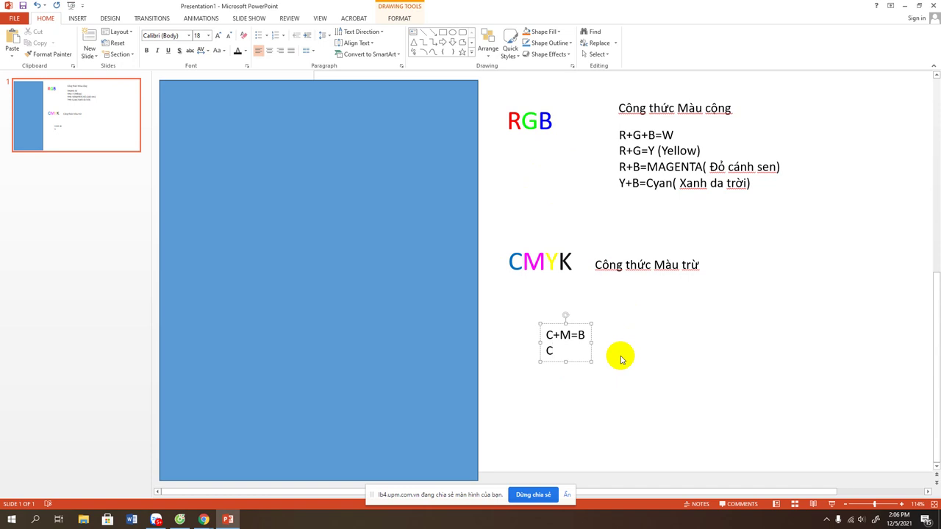
{"action": "type", "text": "+Y"}
{"action": "type", "text": "="}
{"action": "type", "text": "G"}
{"action": "key", "text": "Return"}
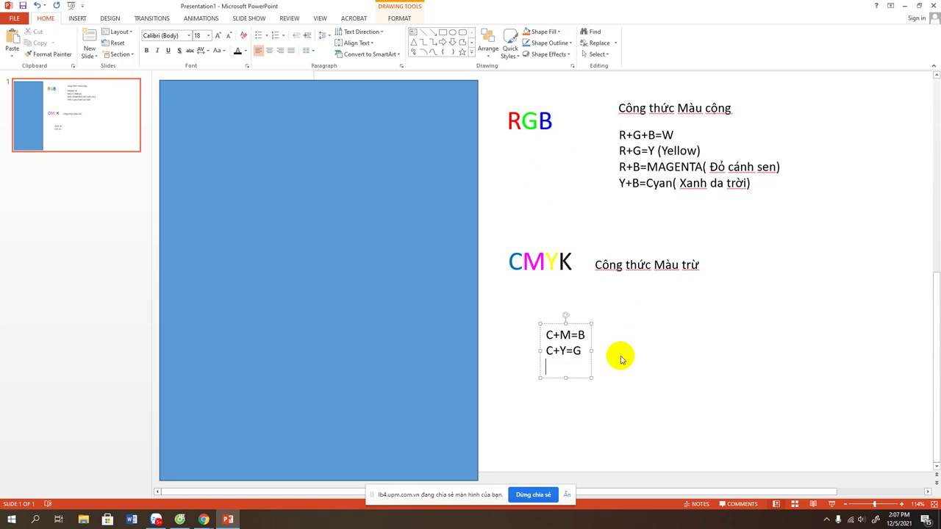
{"action": "type", "text": "M+Y=RED"}
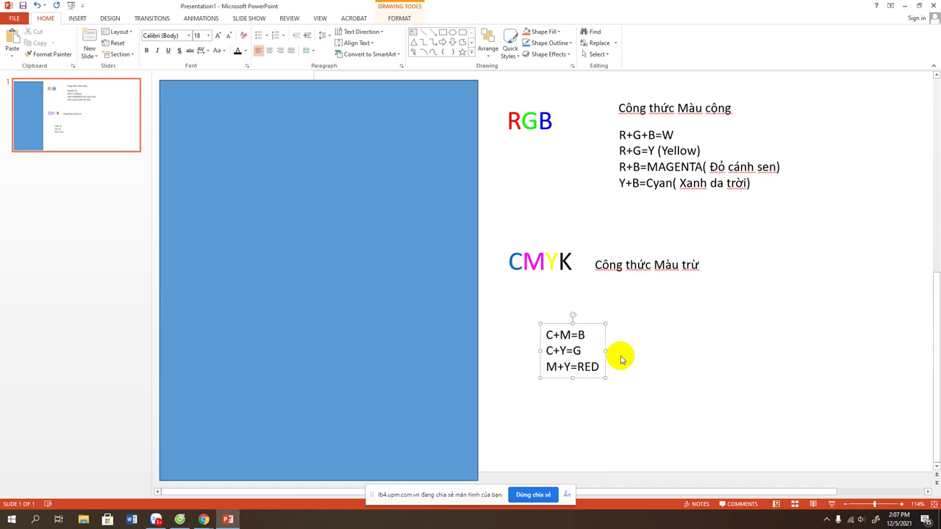
- Complete BLUE and GREEN, then widen the formula box and move it under the caption
{"action": "left_click", "coordinate": [586, 334]}
{"action": "type", "text": "LUE"}
{"action": "left_click", "coordinate": [584, 351]}
{"action": "type", "text": "REeN"}
{"action": "key", "text": "BackSpace"}
{"action": "type", "text": "eN"}
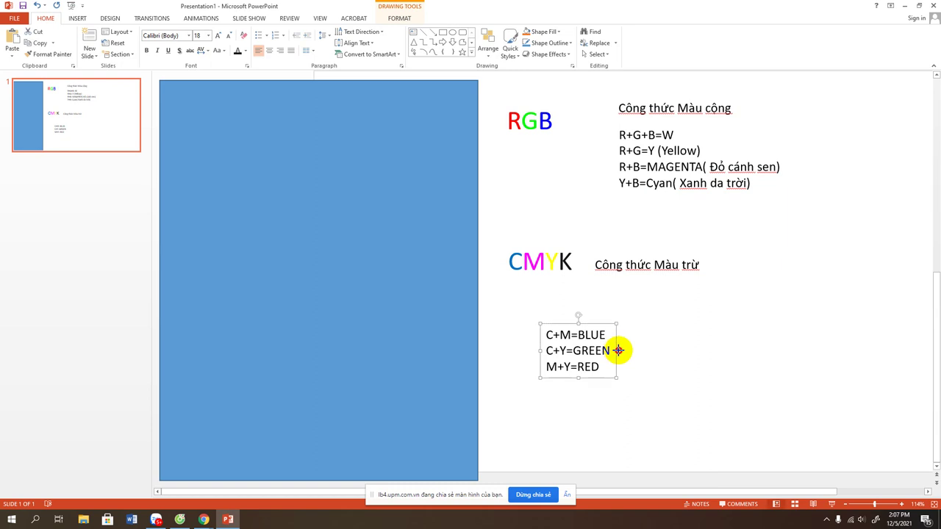
{"action": "left_click_drag", "start_coordinate": [616, 351], "coordinate": [644, 350]}
{"action": "left_click_drag", "start_coordinate": [605, 323], "coordinate": [620, 291]}
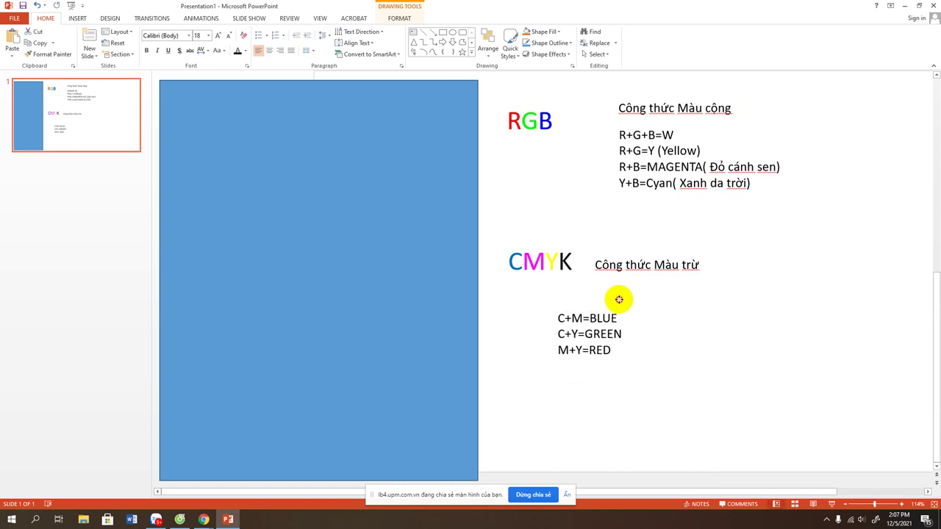
- Add the line C+M+Y+BÙN=K, widen the box slightly, and end M+Y=RED with a period
{"action": "left_click", "coordinate": [619, 336]}
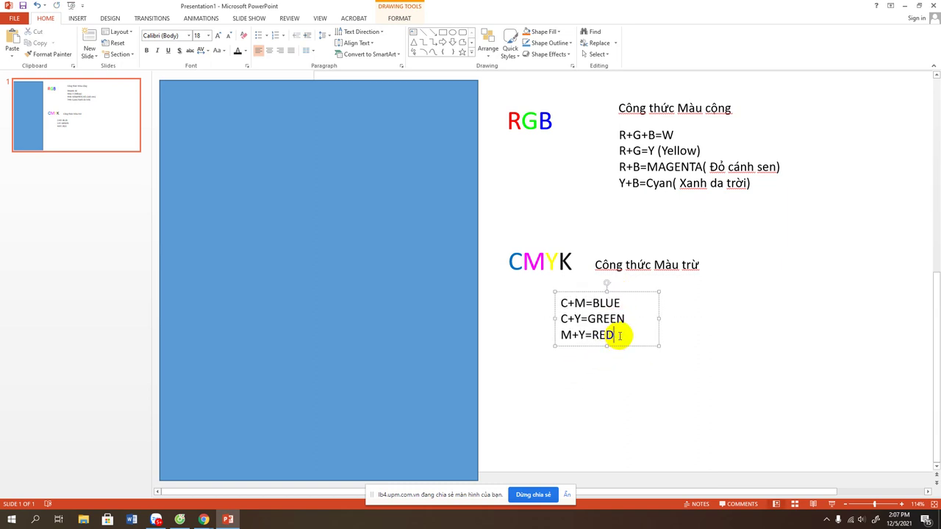
{"action": "key", "text": "Return"}
{"action": "key", "text": "Return"}
{"action": "key", "text": "Up"}
{"action": "key", "text": "Down"}
{"action": "type", "text": "C+M+"}
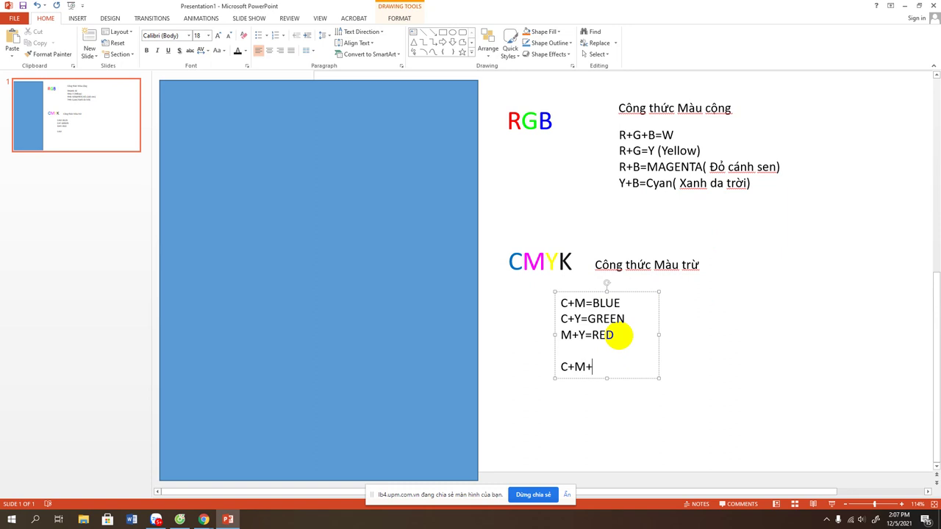
{"action": "type", "text": "Y"}
{"action": "type", "text": "+"}
{"action": "type", "text": "BUN"}
{"action": "type", "text": "="}
{"action": "type", "text": "K"}
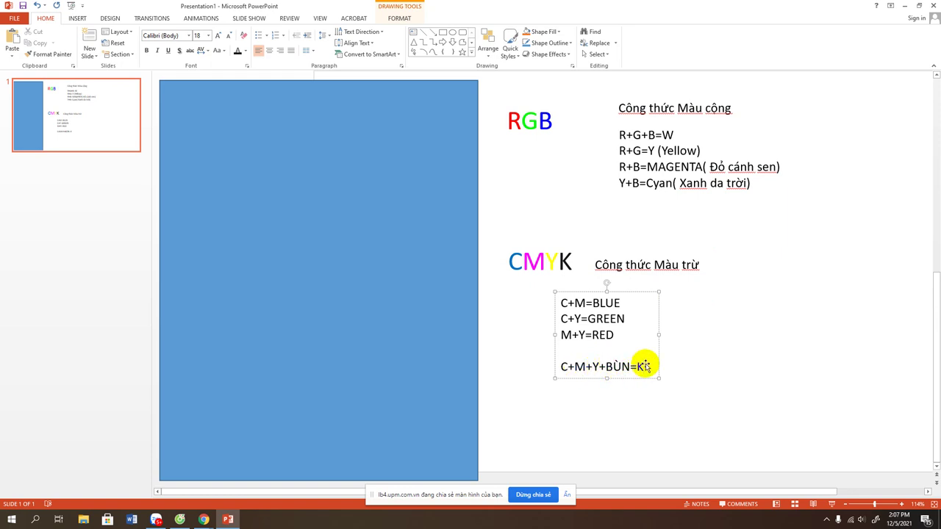
{"action": "left_click", "coordinate": [561, 366]}
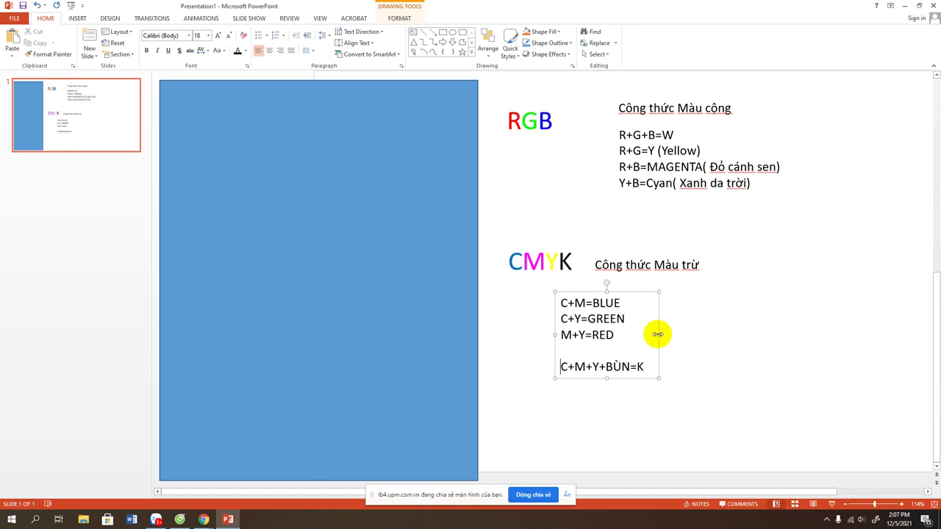
{"action": "left_click_drag", "start_coordinate": [657, 334], "coordinate": [666, 334]}
{"action": "left_click", "coordinate": [630, 337]}
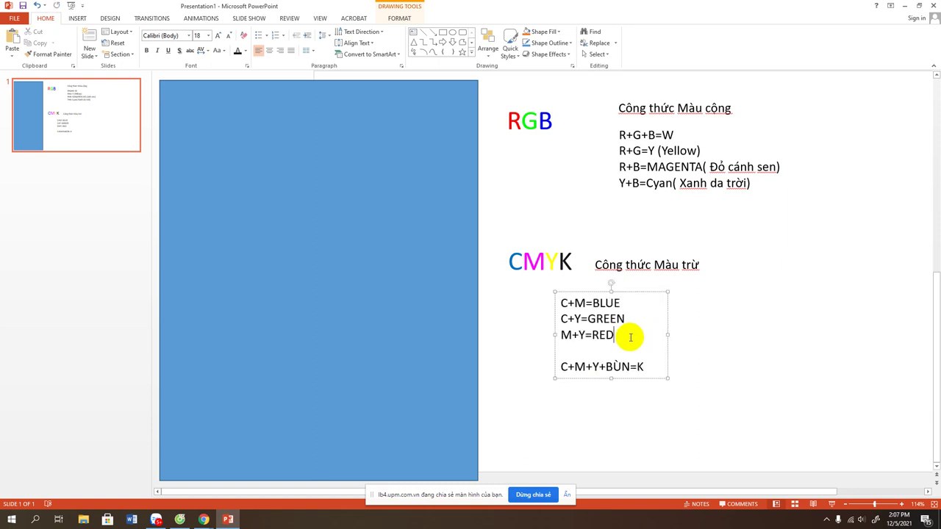
{"action": "type", "text": "."}
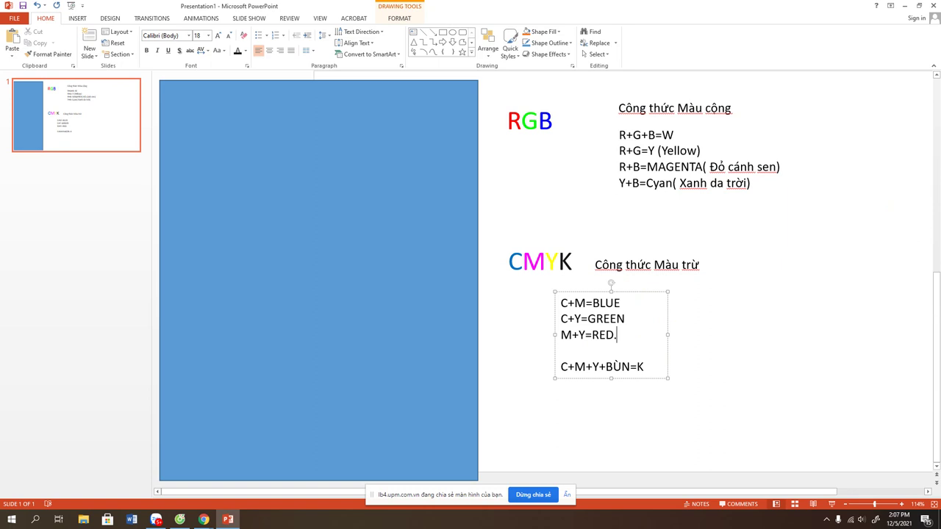
{"action": "key", "text": "alt+Tab"}
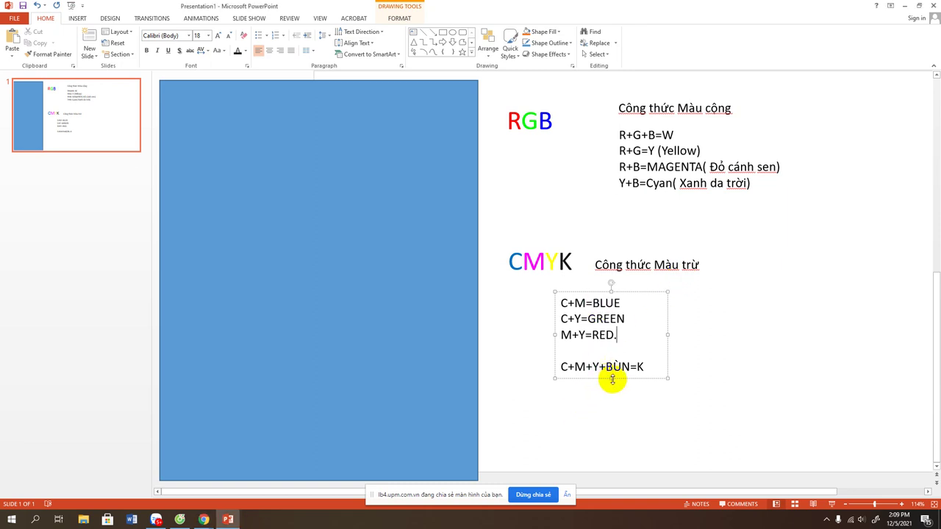
- Shift the CMYK formula box further right on the slide
{"action": "left_click_drag", "start_coordinate": [609, 380], "coordinate": [616, 376]}
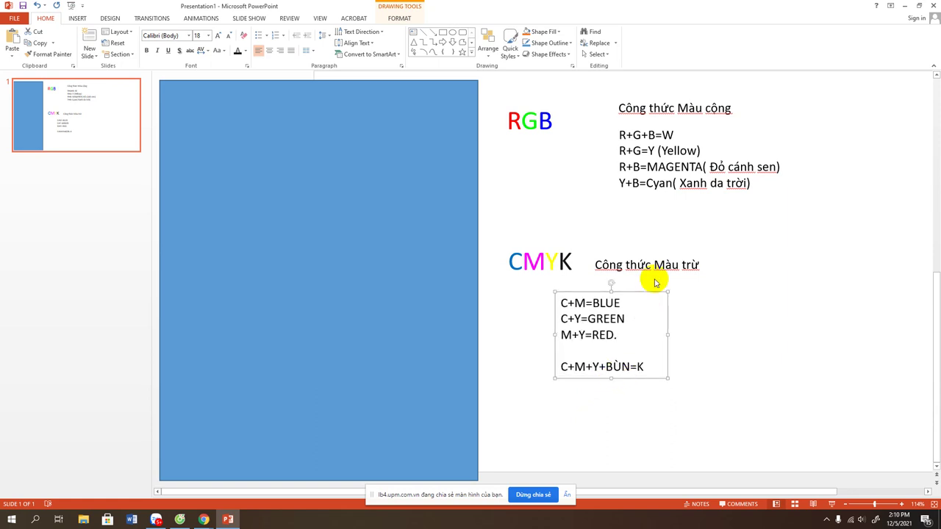
{"action": "left_click_drag", "start_coordinate": [634, 290], "coordinate": [668, 288]}
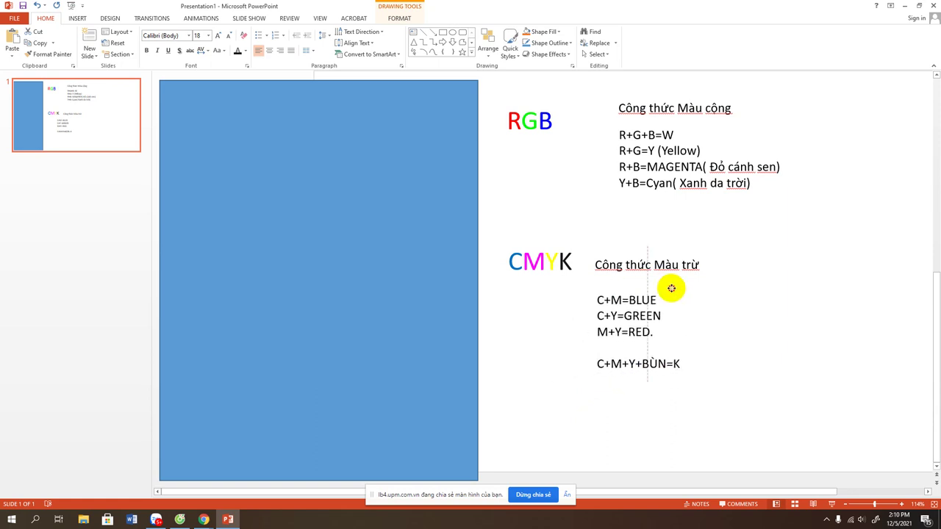
{"action": "left_click", "coordinate": [646, 183]}
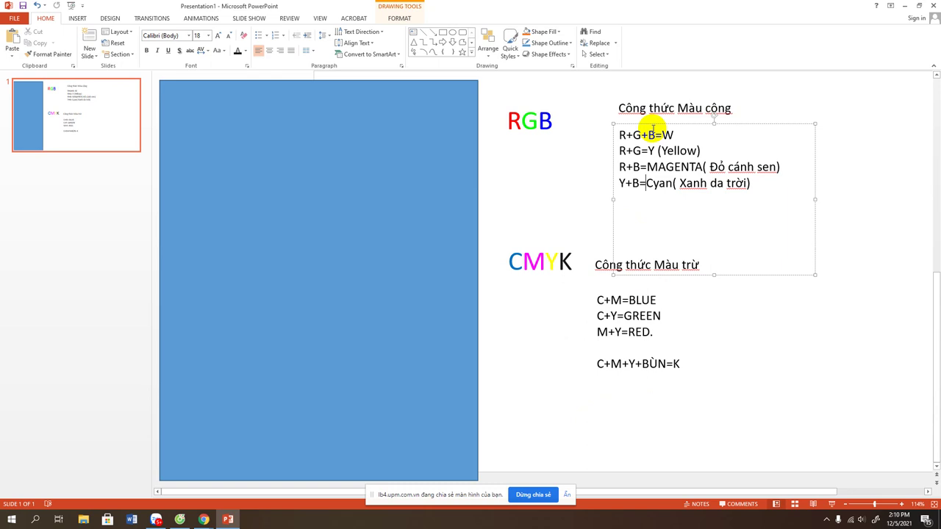
{"action": "left_click", "coordinate": [554, 377]}
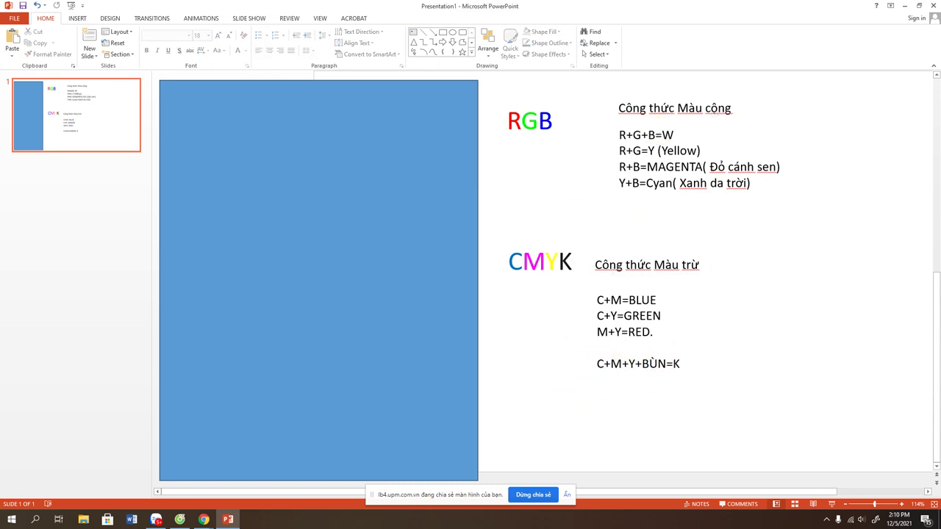
{"action": "key", "text": "alt+Tab"}
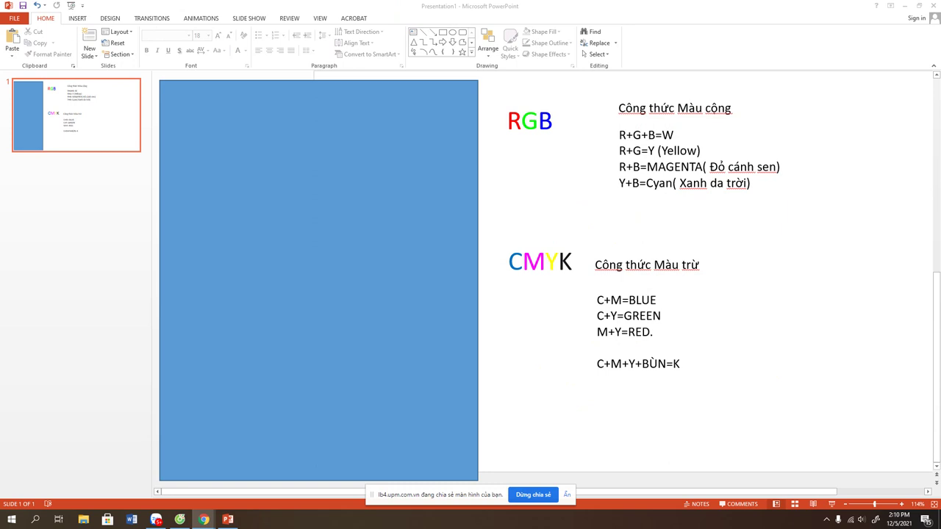
{"action": "left_click", "coordinate": [599, 180]}
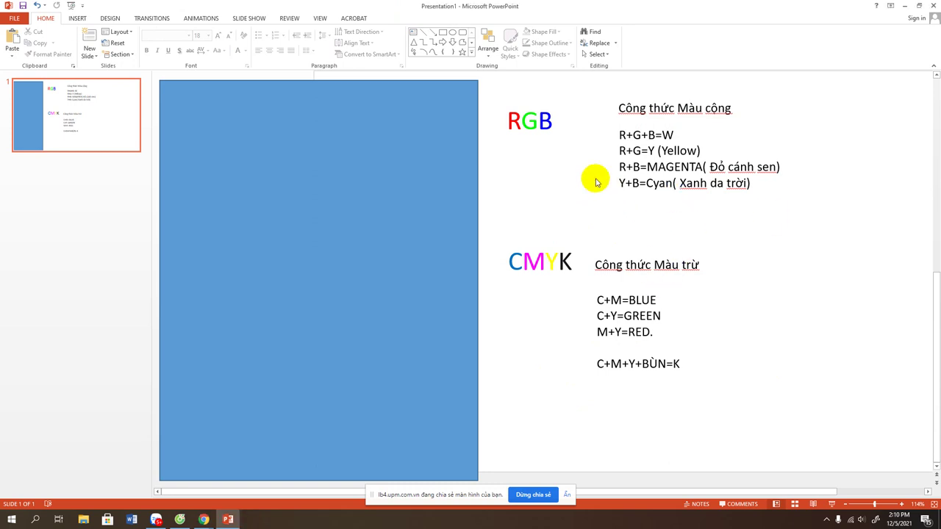
- Delete the RGB heading, the 'Công thức Màu cộng' title and the R+G+B formulas
{"action": "left_click", "coordinate": [532, 114]}
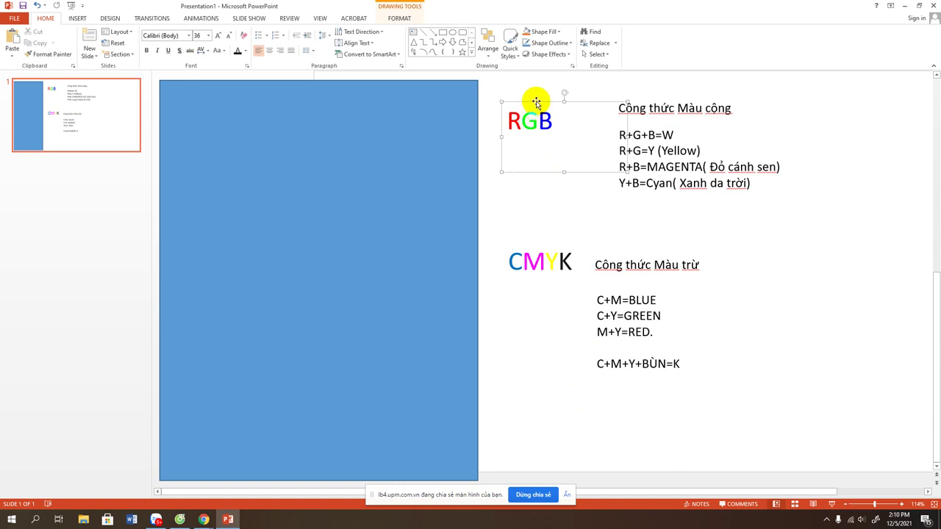
{"action": "key", "text": "Delete"}
{"action": "left_click", "coordinate": [661, 99]}
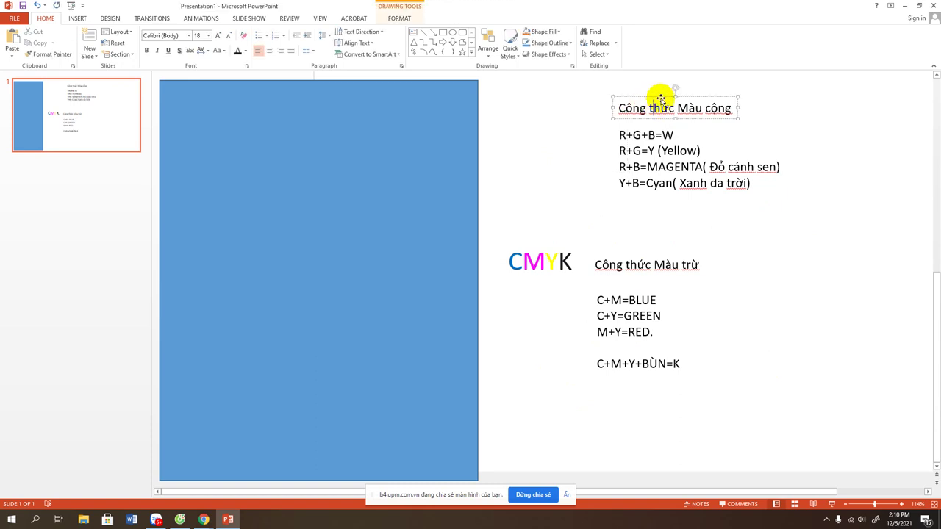
{"action": "key", "text": "BackSpace"}
{"action": "left_click", "coordinate": [634, 98]}
{"action": "key", "text": "Delete"}
{"action": "left_click", "coordinate": [641, 133]}
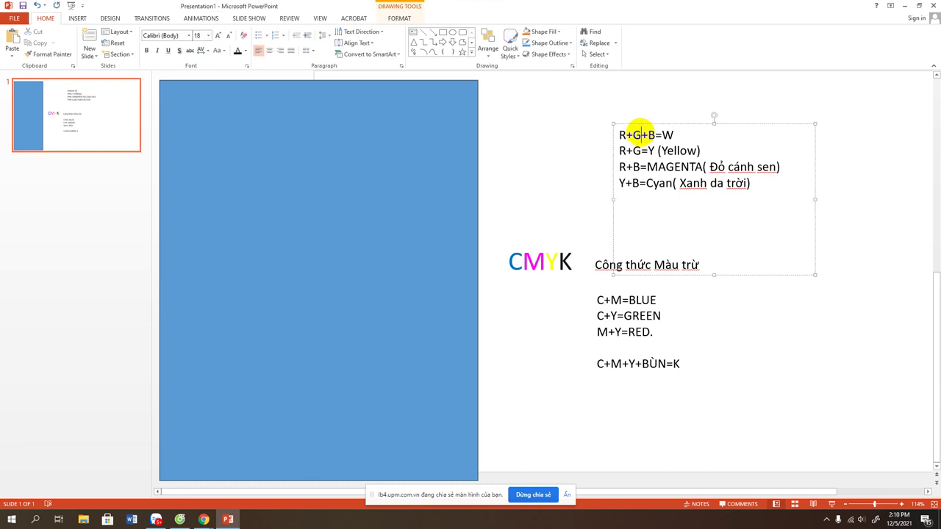
{"action": "left_click", "coordinate": [645, 122]}
{"action": "key", "text": "Delete"}
- Delete the 'Công thức Màu trừ' title, the CMYK formulas and the CMYK heading
{"action": "left_click", "coordinate": [616, 266]}
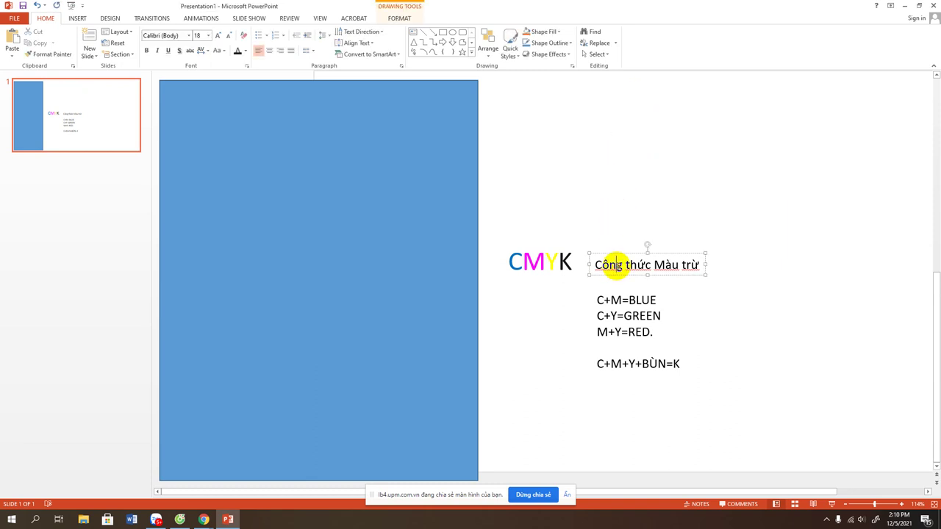
{"action": "left_click", "coordinate": [623, 253]}
{"action": "key", "text": "Delete"}
{"action": "left_click", "coordinate": [620, 300]}
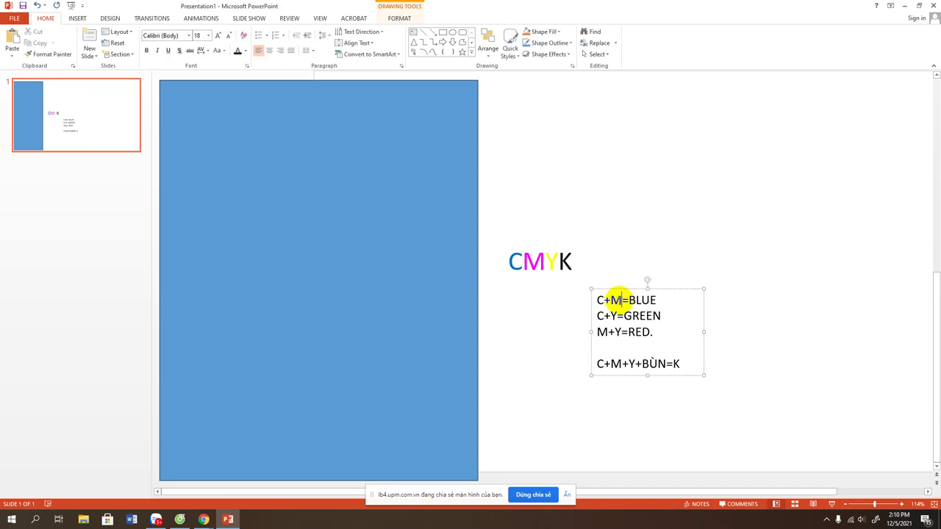
{"action": "left_click", "coordinate": [630, 288]}
{"action": "key", "text": "Delete"}
{"action": "left_click", "coordinate": [562, 262]}
{"action": "left_click", "coordinate": [545, 210]}
{"action": "key", "text": "Delete"}
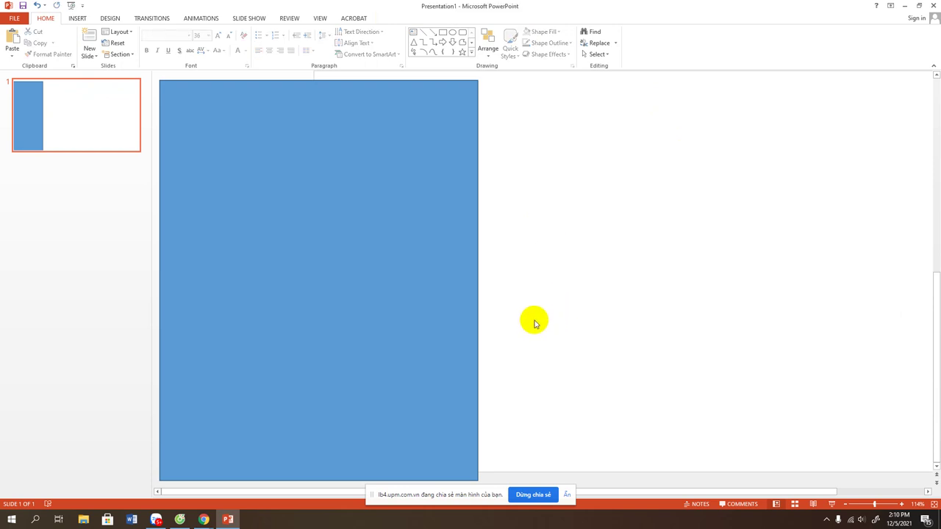
- Move the blue panel toward the slide centre and nudge it slightly further right
{"action": "left_click_drag", "start_coordinate": [370, 210], "coordinate": [588, 217]}
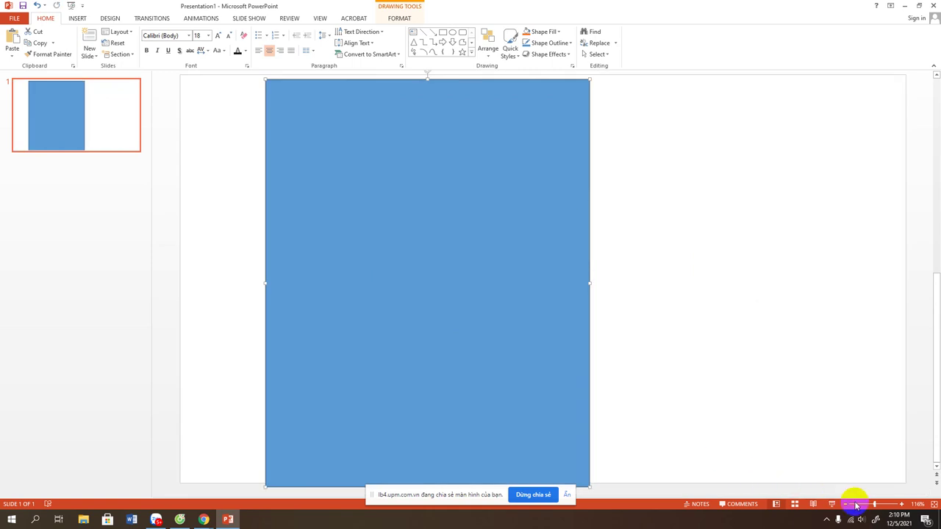
{"action": "left_click_drag", "start_coordinate": [534, 328], "coordinate": [619, 326]}
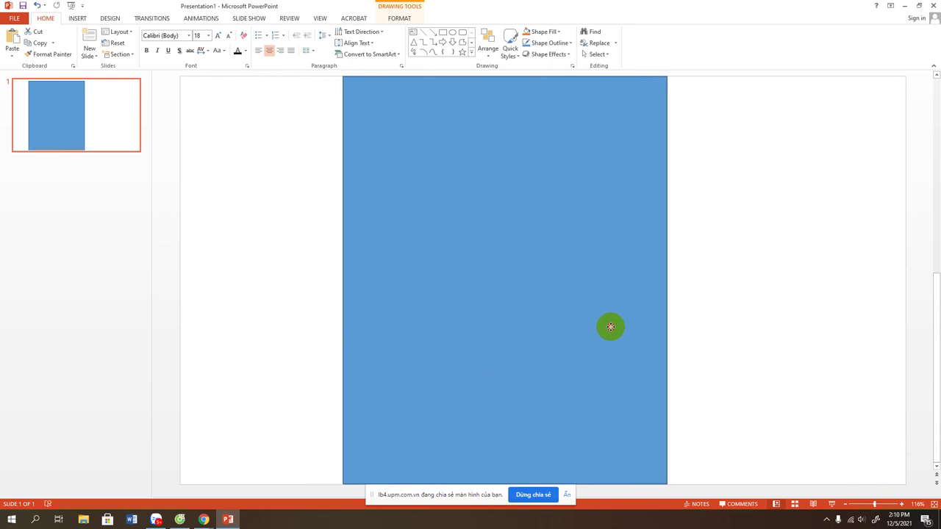
{"action": "left_click", "coordinate": [728, 267]}
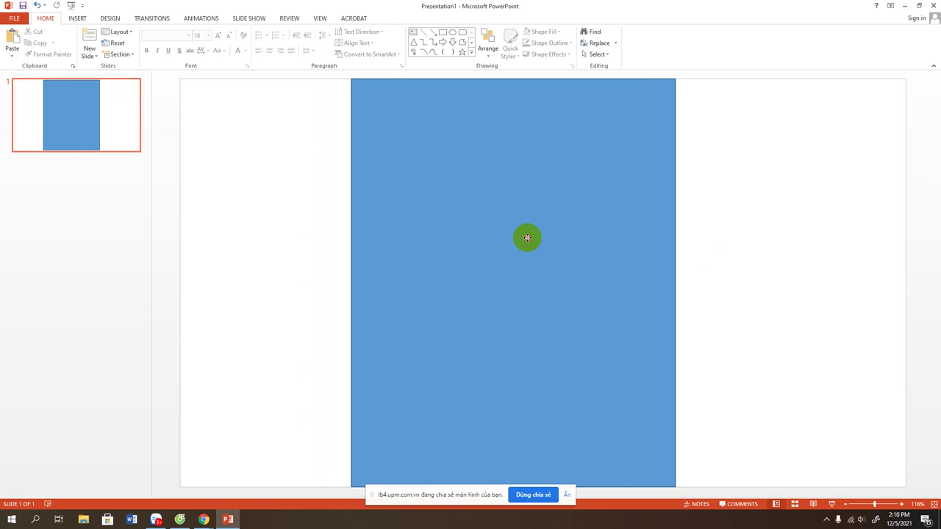
{"action": "left_click", "coordinate": [525, 235]}
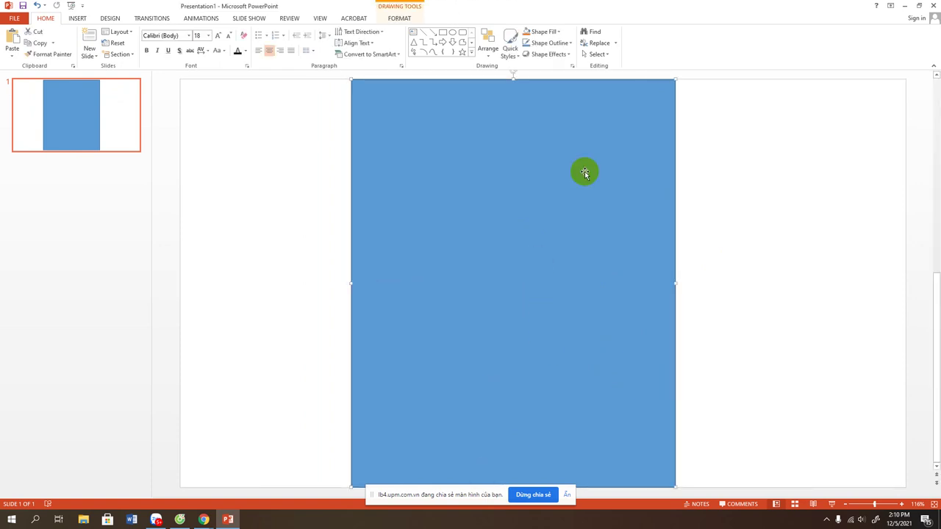
{"action": "mouse_move", "coordinate": [448, 489]}
{"action": "left_mouse_down"}
{"action": "mouse_move", "coordinate": [805, 303]}
{"action": "mouse_move", "coordinate": [879, 284]}
{"action": "mouse_move", "coordinate": [864, 294]}
{"action": "left_mouse_up"}
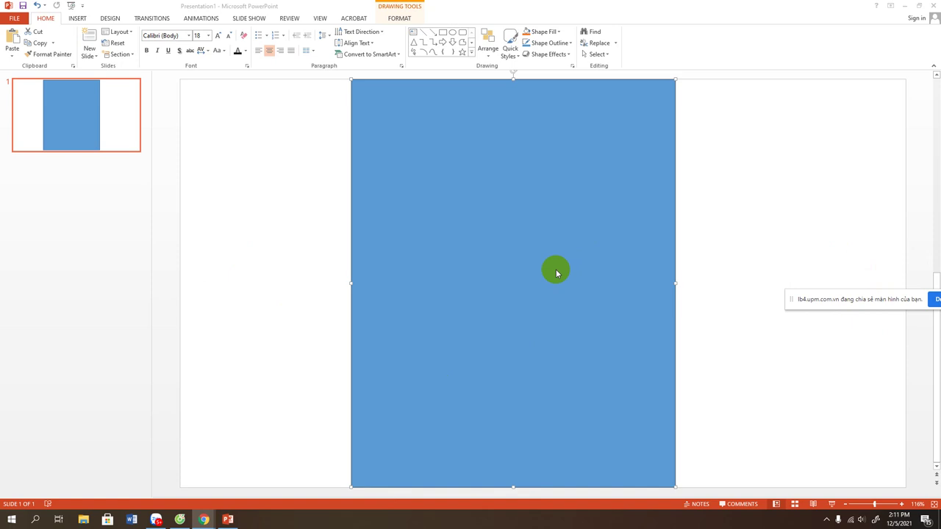
{"action": "left_click", "coordinate": [556, 269]}
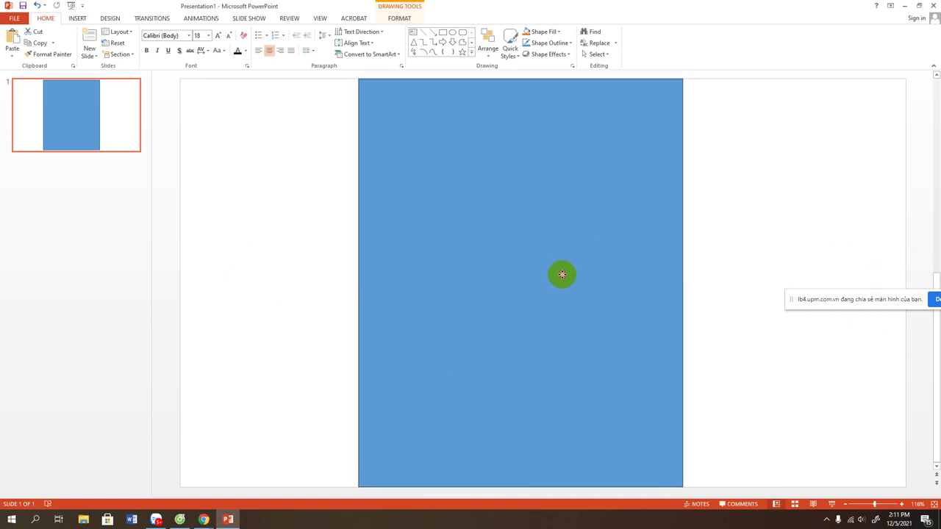
{"action": "left_click_drag", "start_coordinate": [571, 272], "coordinate": [599, 279]}
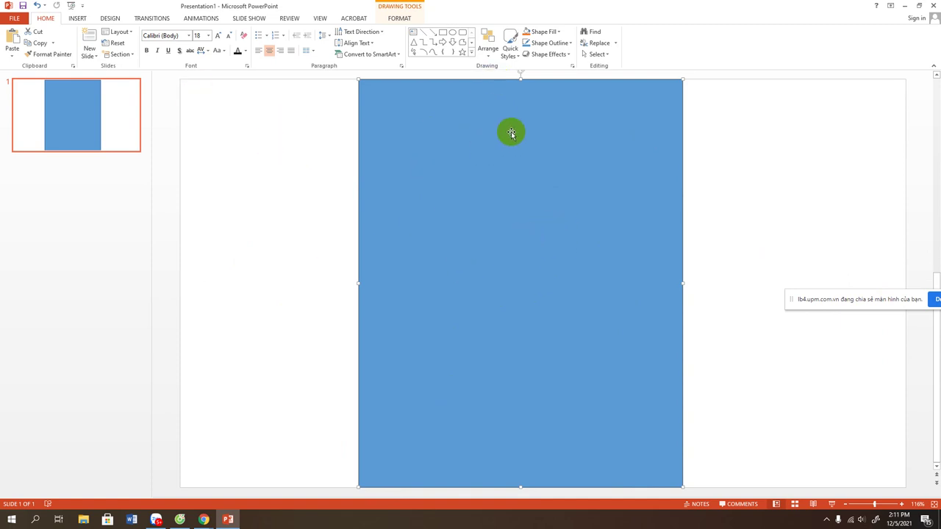
- Draw an oval-tool circle in the upper middle of the blue panel and nudge it into place
{"action": "left_click", "coordinate": [453, 33]}
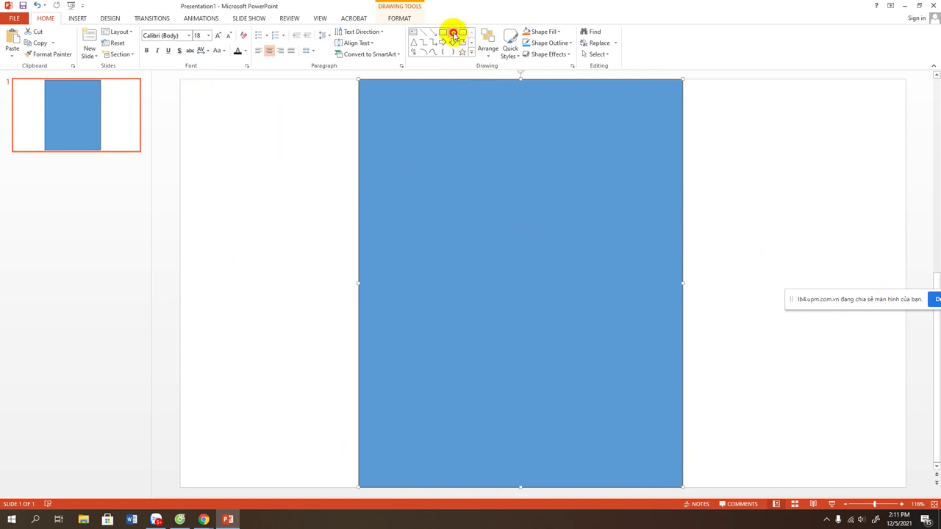
{"action": "left_click_drag", "start_coordinate": [446, 188], "coordinate": [594, 327]}
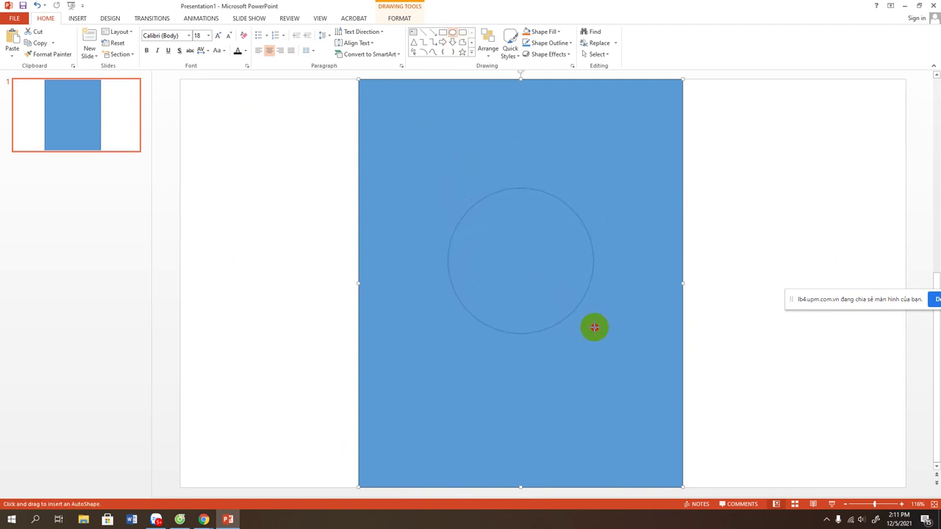
{"action": "left_click_drag", "start_coordinate": [594, 328], "coordinate": [608, 347]}
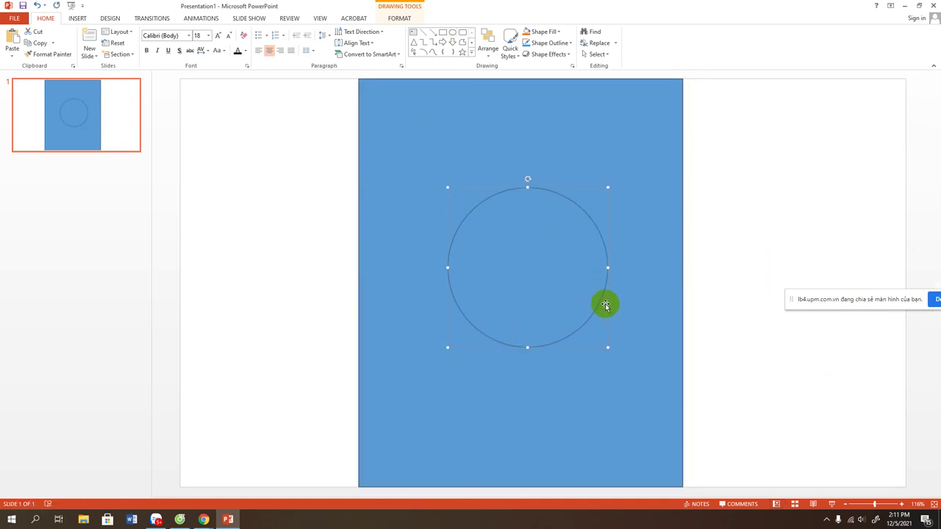
{"action": "left_click_drag", "start_coordinate": [604, 305], "coordinate": [599, 305]}
{"action": "right_click", "coordinate": [599, 304]}
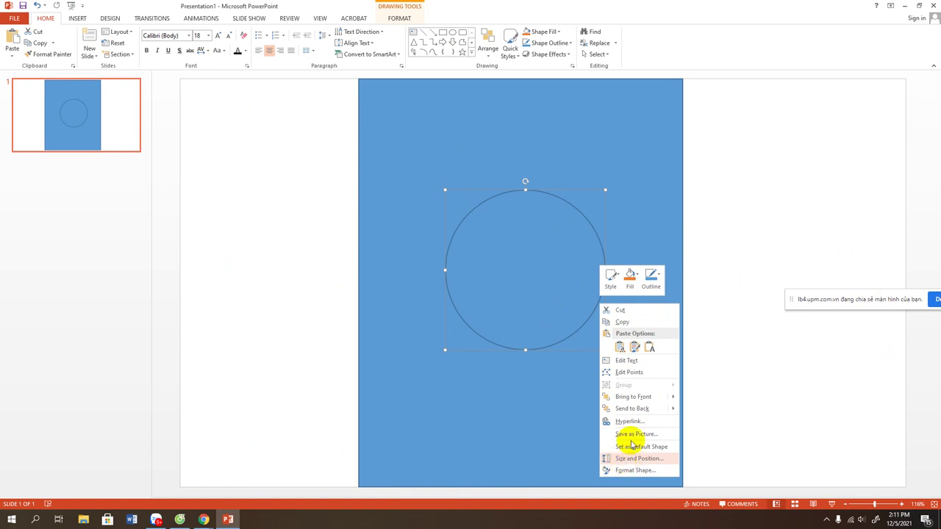
- Picture-fill the circle with the virus-and-vaccine image from the Desktop folder
{"action": "left_click", "coordinate": [624, 473]}
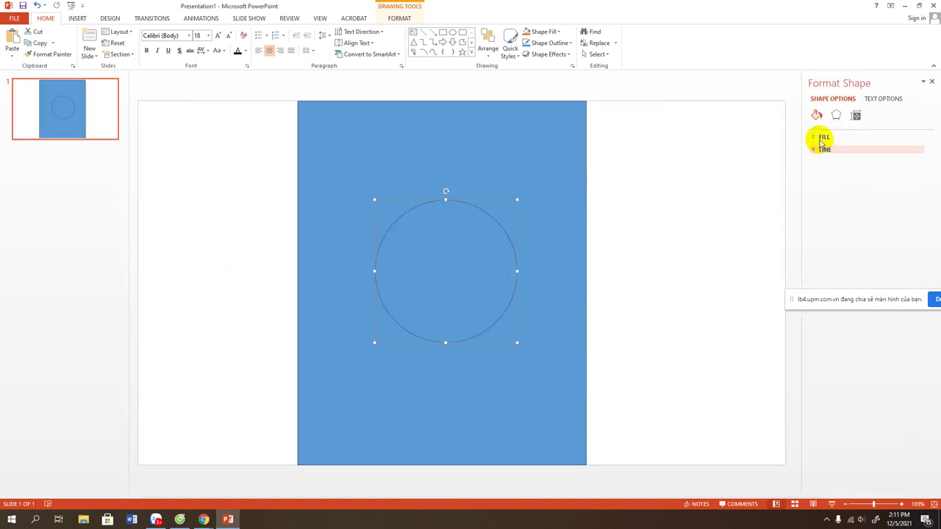
{"action": "left_click", "coordinate": [819, 138]}
{"action": "left_click", "coordinate": [822, 183]}
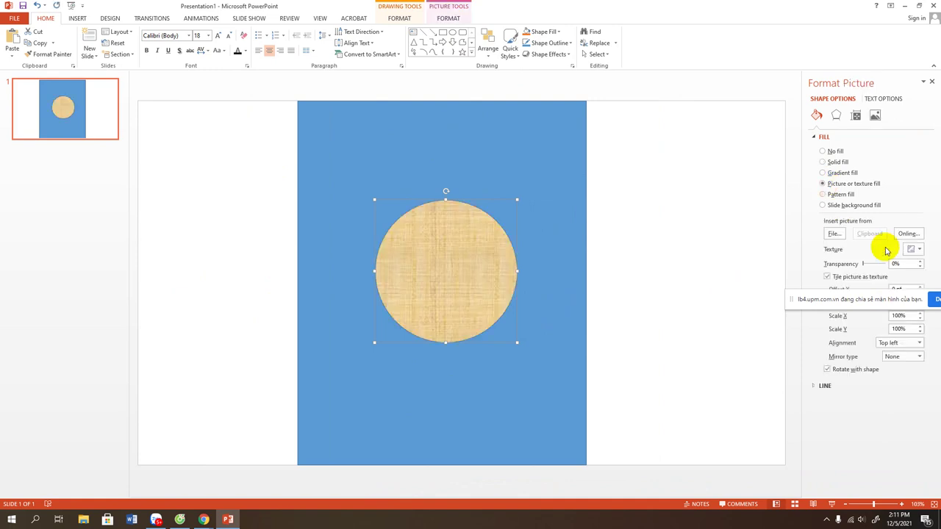
{"action": "left_click", "coordinate": [833, 233]}
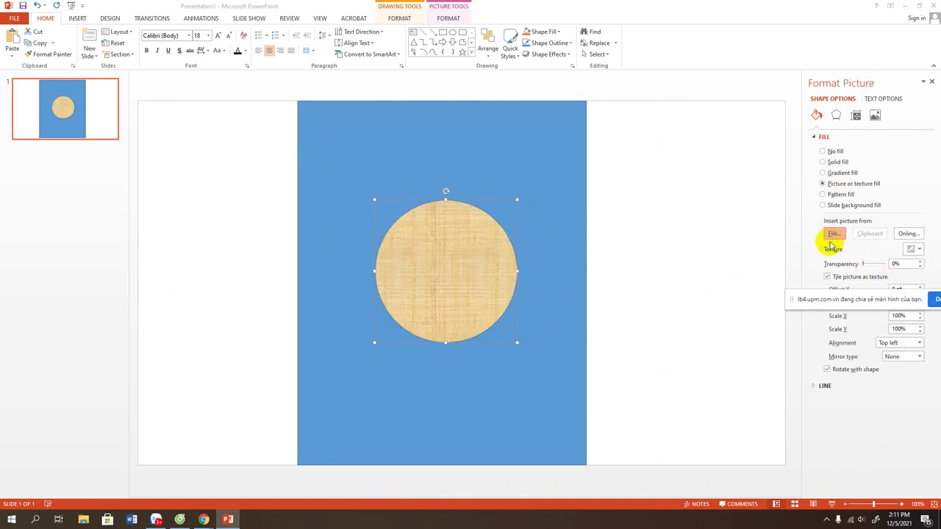
{"action": "left_click", "coordinate": [39, 104]}
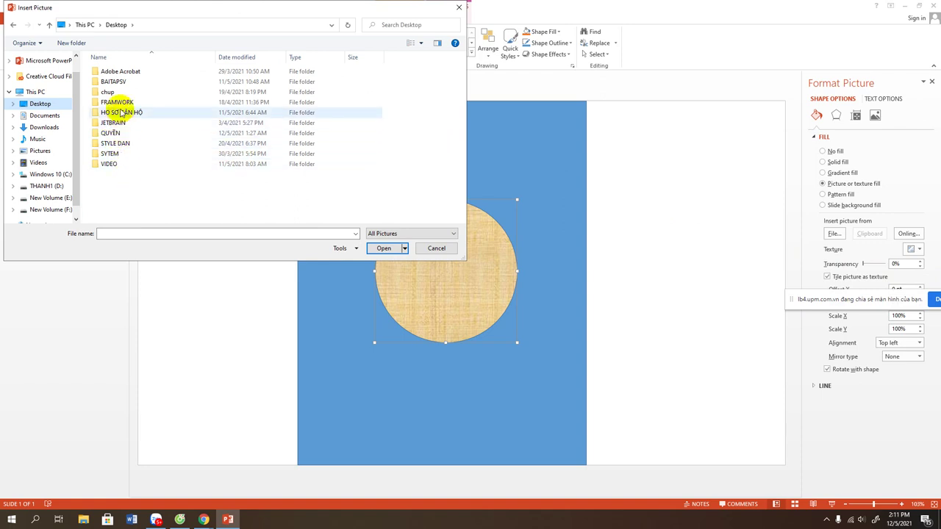
{"action": "double_click", "coordinate": [114, 82]}
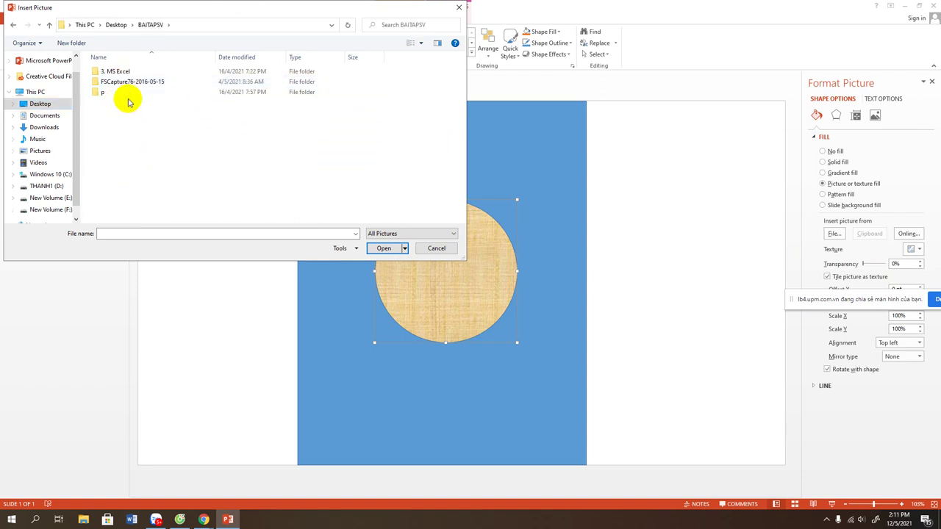
{"action": "left_click", "coordinate": [51, 28]}
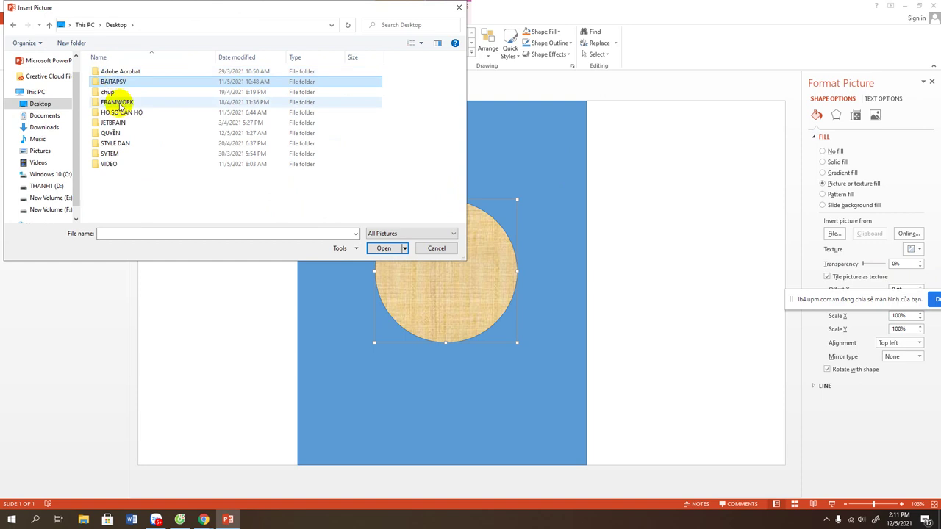
{"action": "double_click", "coordinate": [118, 134]}
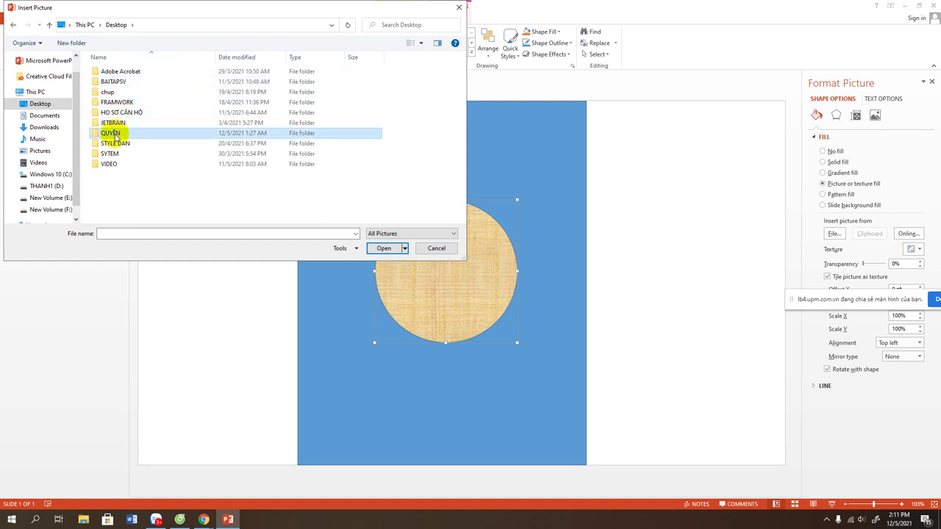
{"action": "scroll", "coordinate": [257, 139], "scroll_direction": "down", "scroll_amount": 1}
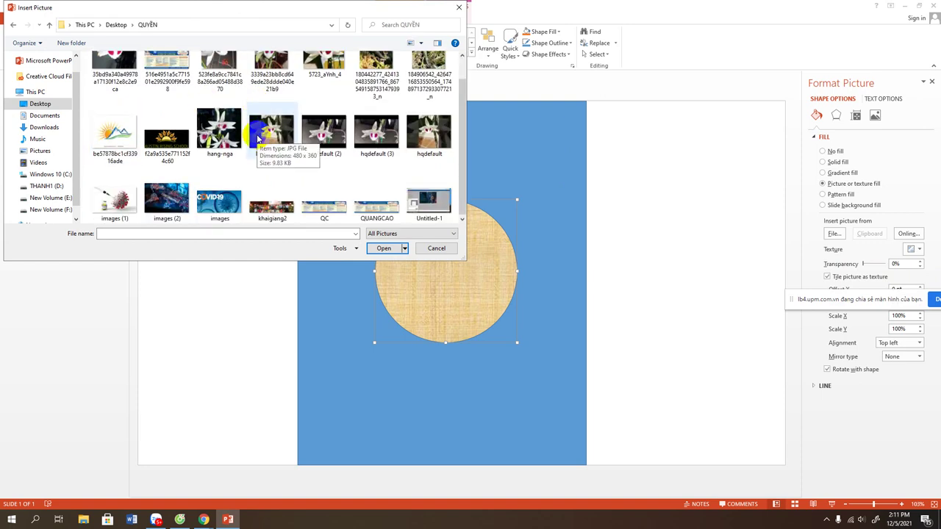
{"action": "double_click", "coordinate": [116, 200]}
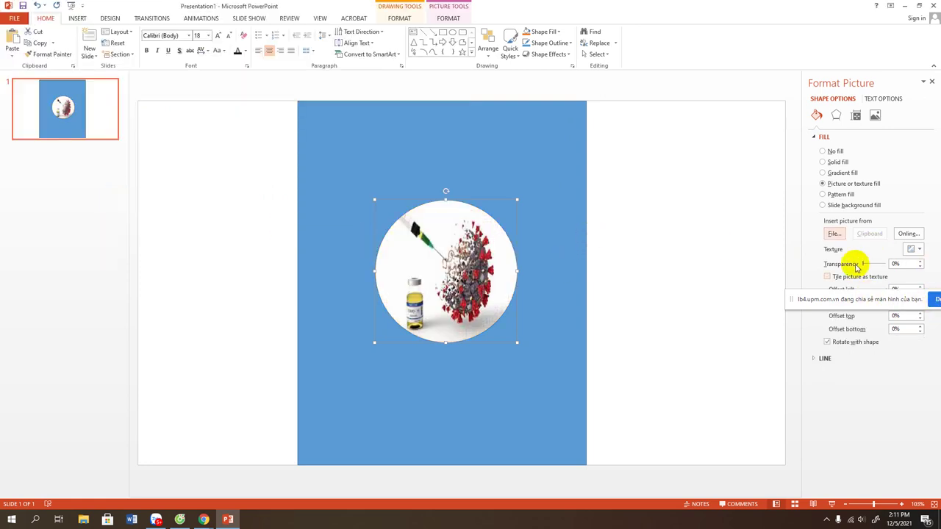
- Lower the circle picture's left offset to -49%
{"action": "left_click", "coordinate": [856, 293]}
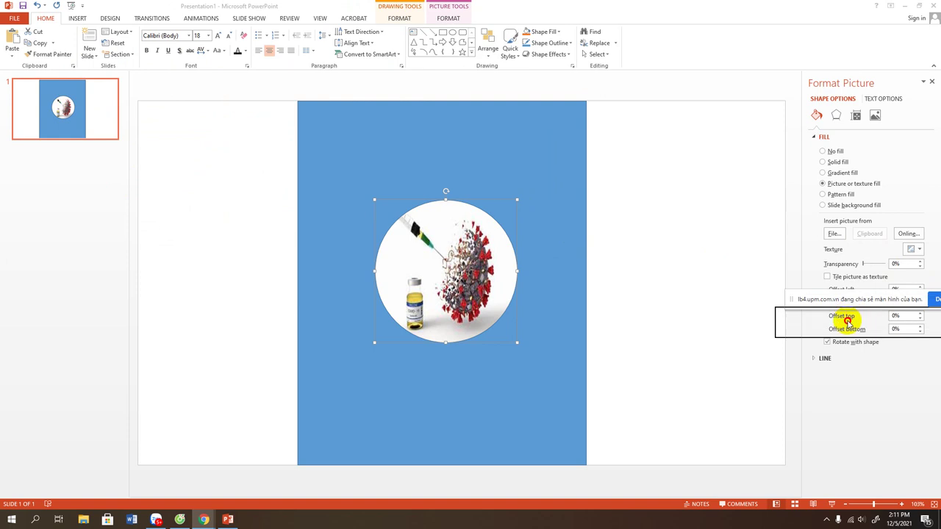
{"action": "left_click_drag", "start_coordinate": [856, 292], "coordinate": [858, 390]}
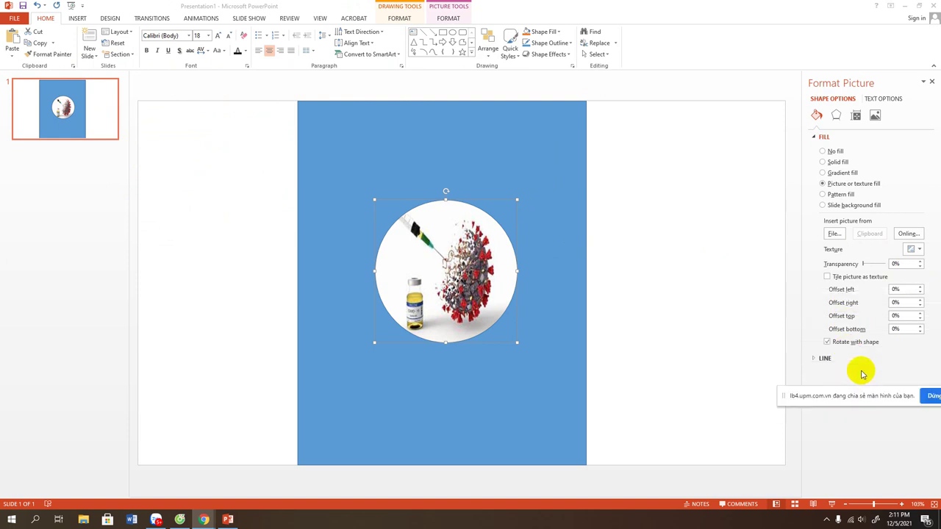
{"action": "left_click", "coordinate": [919, 293]}
{"action": "left_click", "coordinate": [919, 293]}
{"action": "left_click", "coordinate": [919, 293]}
{"action": "left_click", "coordinate": [919, 292]}
{"action": "left_click", "coordinate": [919, 292]}
{"action": "left_click", "coordinate": [919, 293]}
{"action": "left_click", "coordinate": [919, 293]}
{"action": "left_click", "coordinate": [919, 293]}
{"action": "left_click", "coordinate": [919, 293]}
{"action": "left_click", "coordinate": [919, 293]}
{"action": "left_click", "coordinate": [919, 292]}
{"action": "left_click", "coordinate": [919, 293]}
{"action": "left_click", "coordinate": [919, 293]}
{"action": "left_click", "coordinate": [919, 293]}
{"action": "left_click", "coordinate": [919, 293]}
{"action": "left_click", "coordinate": [919, 293]}
{"action": "left_click", "coordinate": [919, 293]}
{"action": "left_click", "coordinate": [919, 293]}
{"action": "left_click", "coordinate": [919, 293]}
{"action": "left_click", "coordinate": [919, 292]}
{"action": "left_click", "coordinate": [919, 293]}
{"action": "left_click", "coordinate": [919, 292]}
{"action": "left_click", "coordinate": [919, 292]}
{"action": "left_click", "coordinate": [919, 293]}
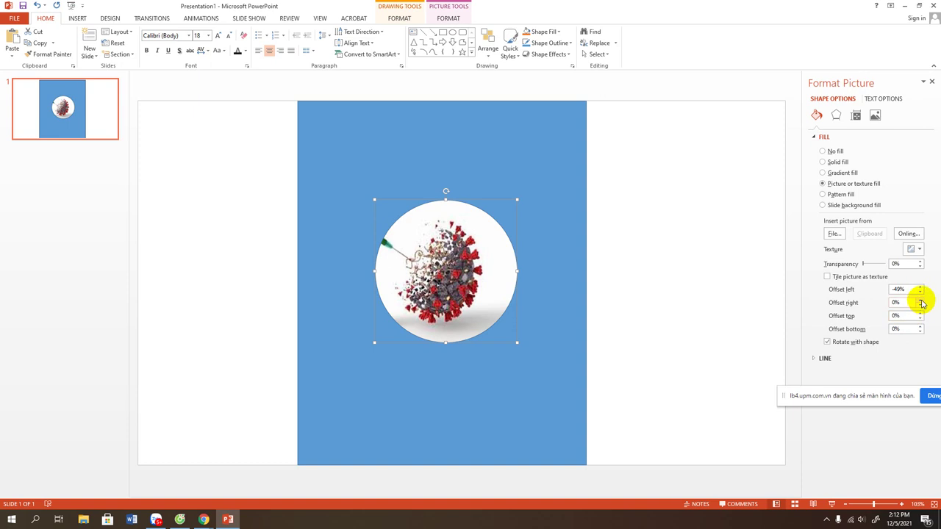
- Set the right offset to -12% and bring the left offset further down to -56%
{"action": "left_click", "coordinate": [920, 301]}
{"action": "left_click", "coordinate": [919, 309]}
{"action": "left_click", "coordinate": [920, 308]}
{"action": "left_click", "coordinate": [920, 309]}
{"action": "left_click", "coordinate": [919, 309]}
{"action": "left_click", "coordinate": [920, 308]}
{"action": "left_click", "coordinate": [919, 309]}
{"action": "left_click", "coordinate": [920, 309]}
{"action": "left_click", "coordinate": [920, 308]}
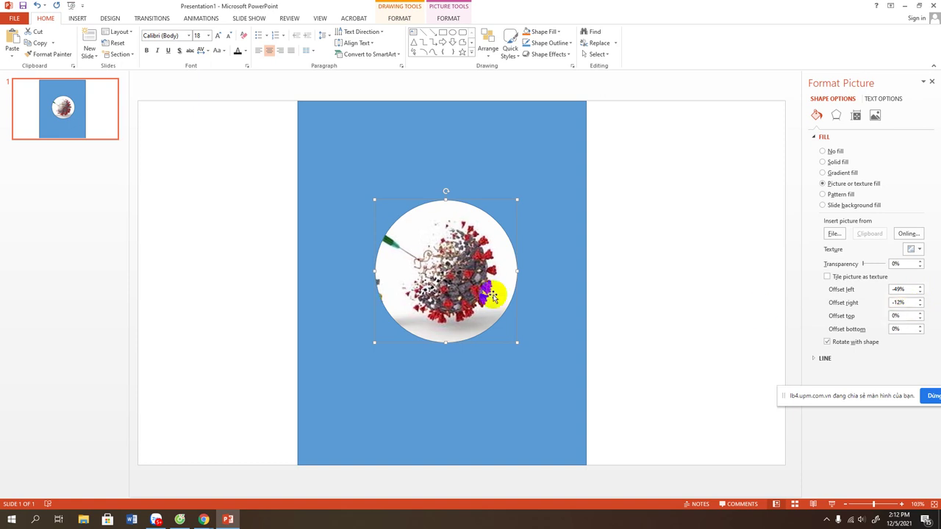
{"action": "left_click", "coordinate": [919, 294]}
{"action": "left_click", "coordinate": [920, 293]}
{"action": "left_click", "coordinate": [920, 293]}
{"action": "left_click", "coordinate": [920, 293]}
{"action": "left_click", "coordinate": [920, 293]}
{"action": "left_click", "coordinate": [919, 293]}
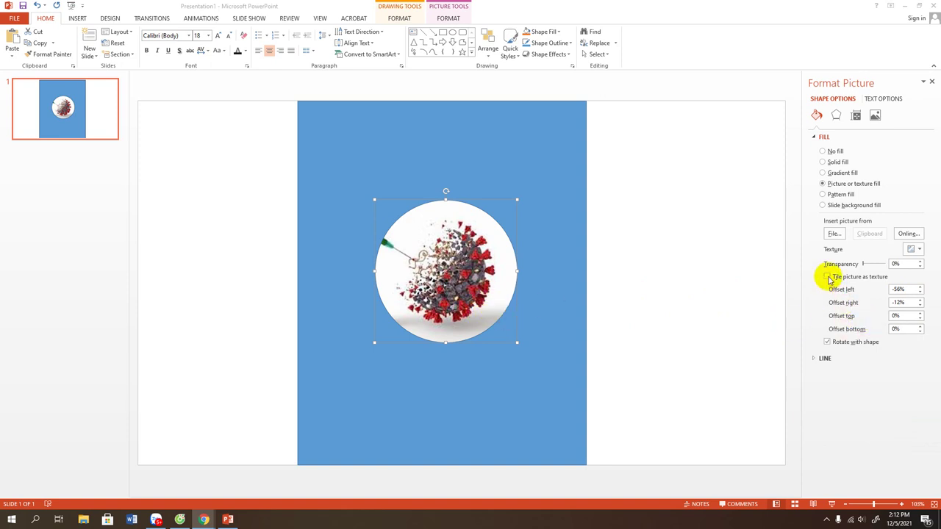
- Set the circle's line width to 5 pt and its colour to red, then check the result
{"action": "left_click", "coordinate": [814, 358]}
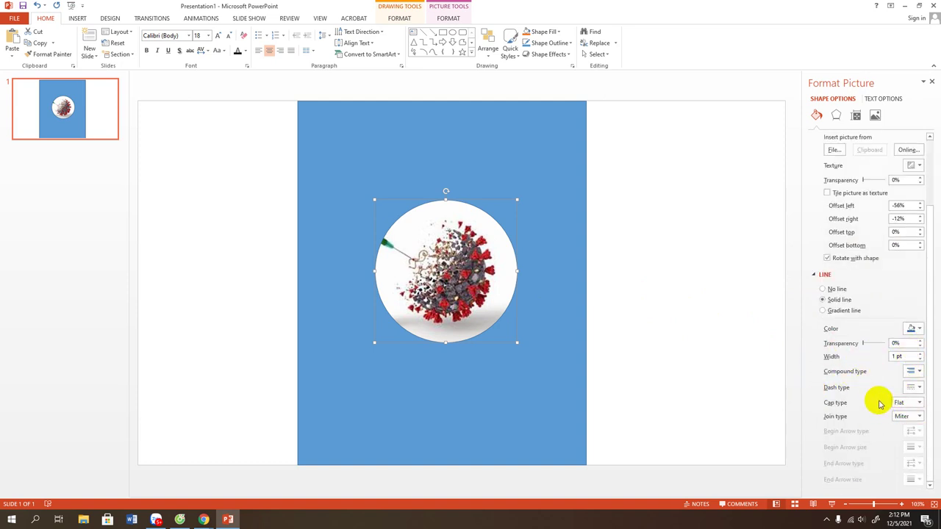
{"action": "left_click", "coordinate": [920, 353]}
{"action": "left_click", "coordinate": [920, 354]}
{"action": "left_click", "coordinate": [920, 353]}
{"action": "double_click", "coordinate": [920, 354]}
{"action": "double_click", "coordinate": [920, 354]}
{"action": "double_click", "coordinate": [920, 353]}
{"action": "left_click", "coordinate": [920, 354]}
{"action": "left_click", "coordinate": [919, 329]}
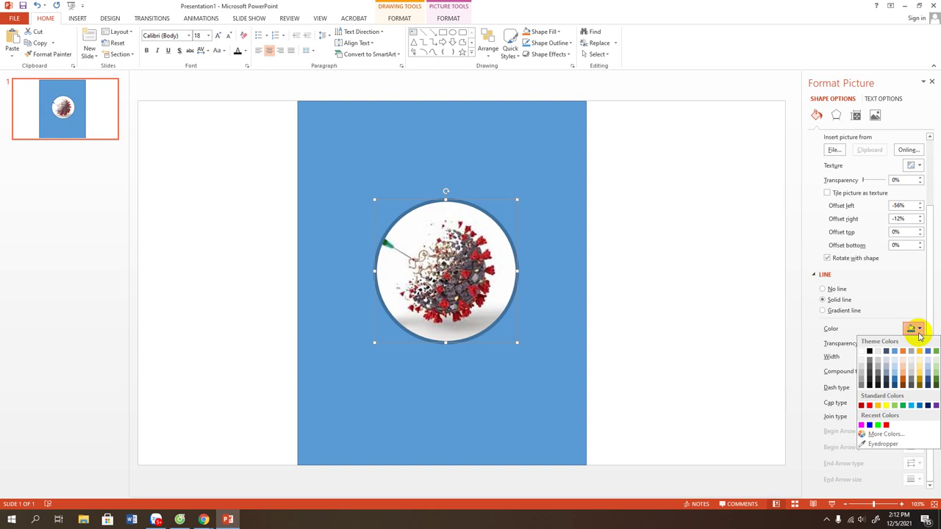
{"action": "left_click", "coordinate": [871, 410]}
{"action": "left_click", "coordinate": [650, 301]}
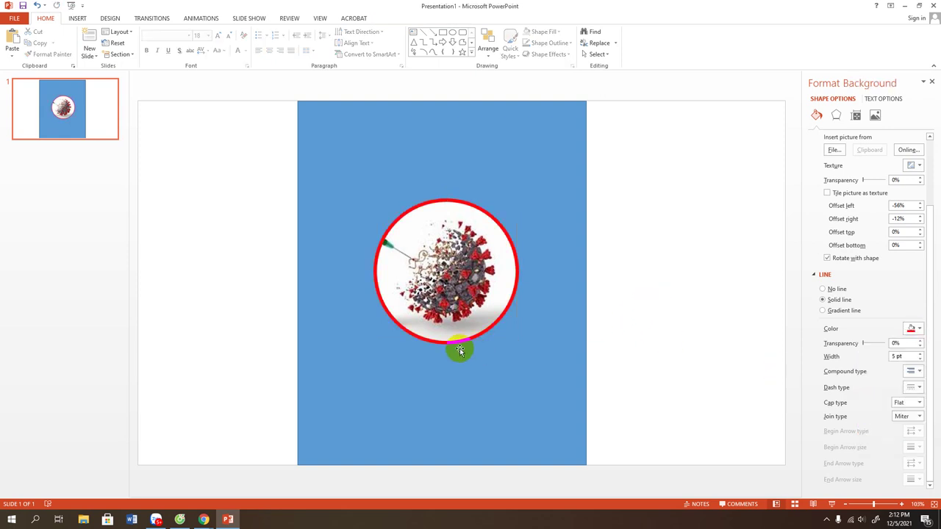
{"action": "left_click", "coordinate": [455, 342]}
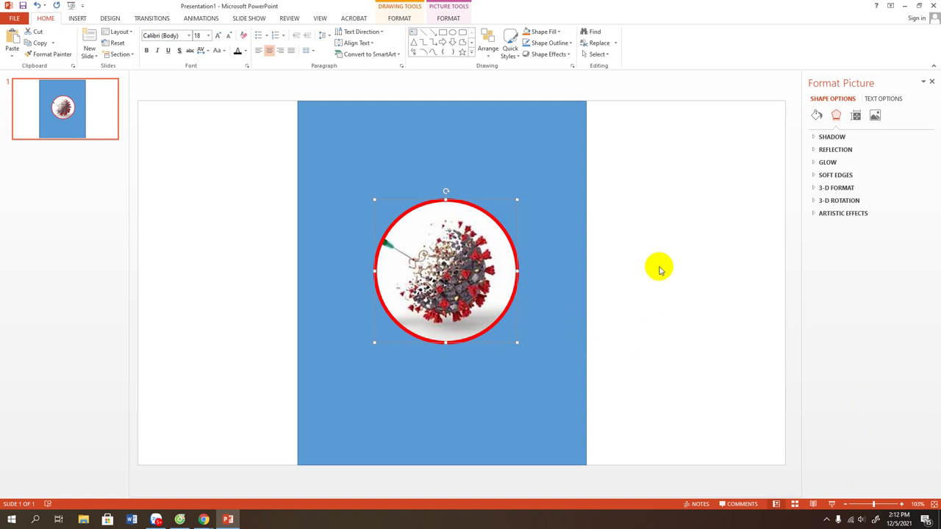
- Draw a rectangle across the lower part of the blue panel
{"action": "left_click", "coordinate": [442, 33]}
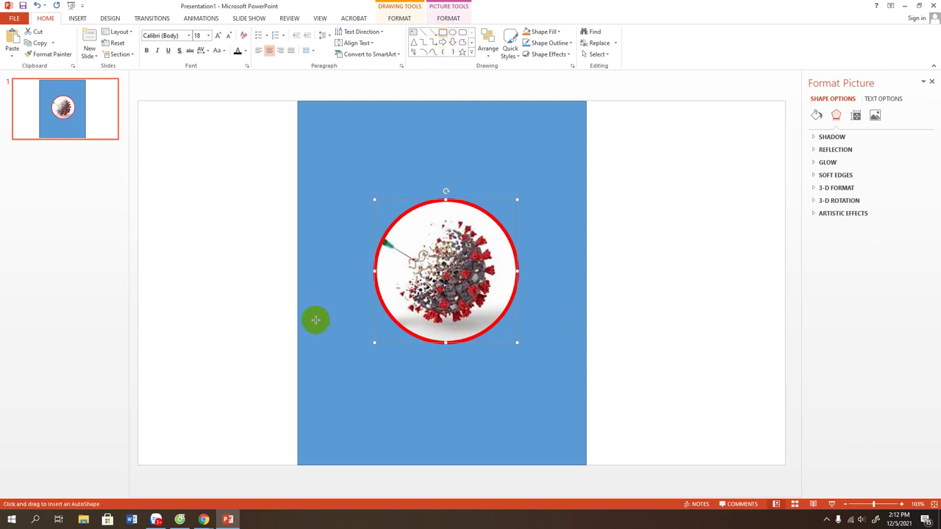
{"action": "left_click_drag", "start_coordinate": [297, 353], "coordinate": [588, 464]}
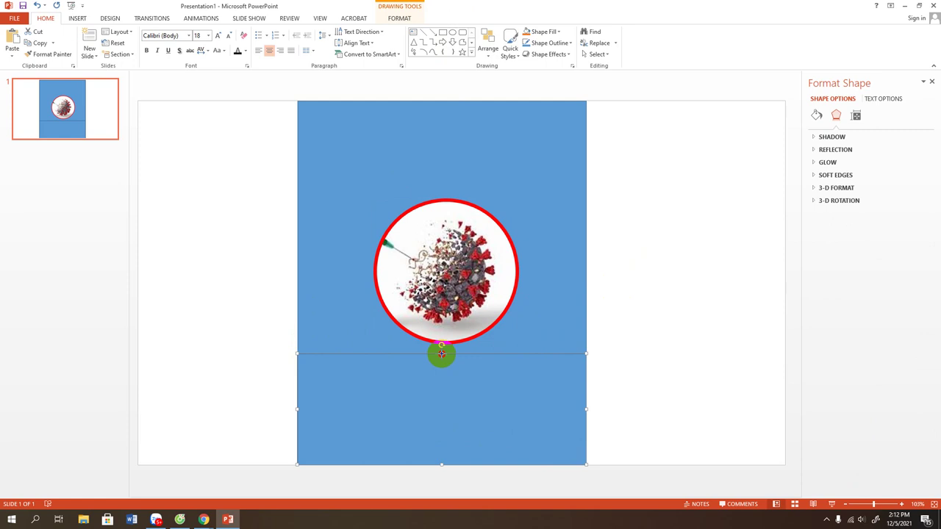
{"action": "left_click_drag", "start_coordinate": [441, 354], "coordinate": [441, 356]}
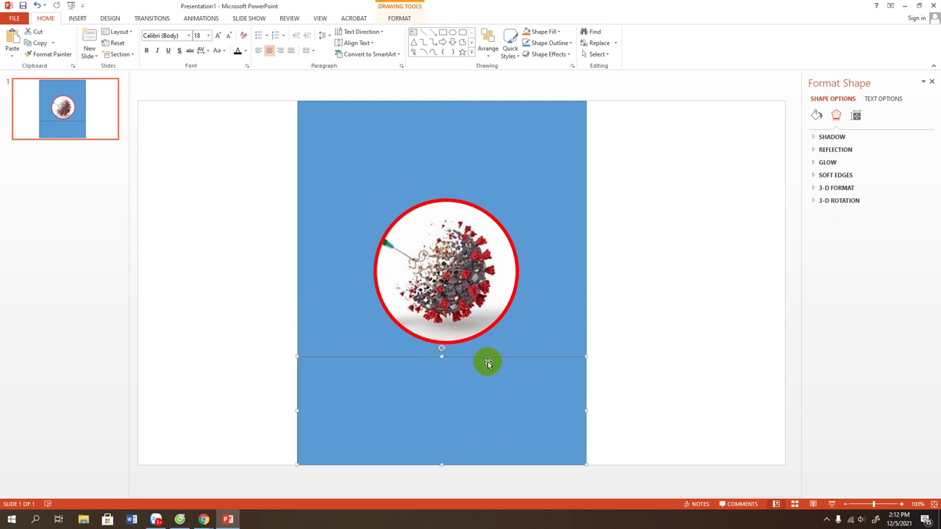
- Slant the rectangle's top edge by raising its top-right vertex in Edit Points
{"action": "right_click", "coordinate": [488, 358]}
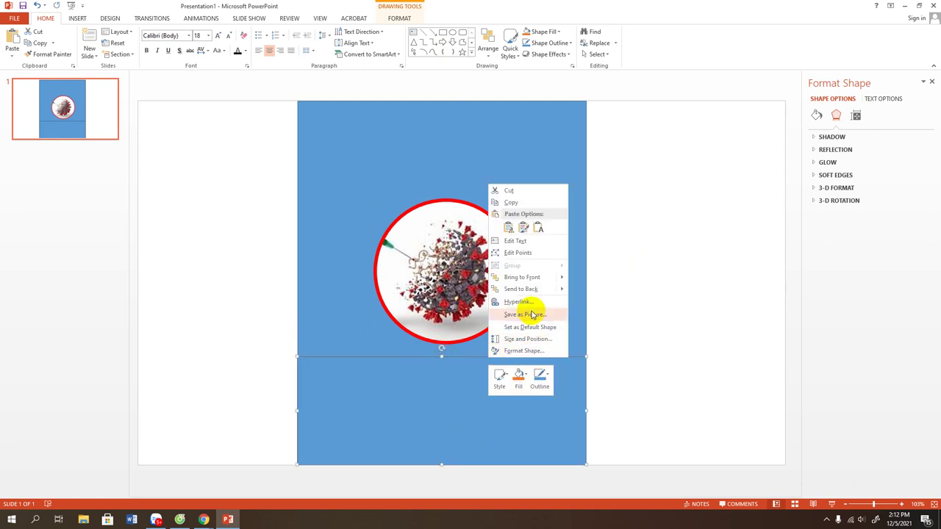
{"action": "left_click", "coordinate": [515, 253]}
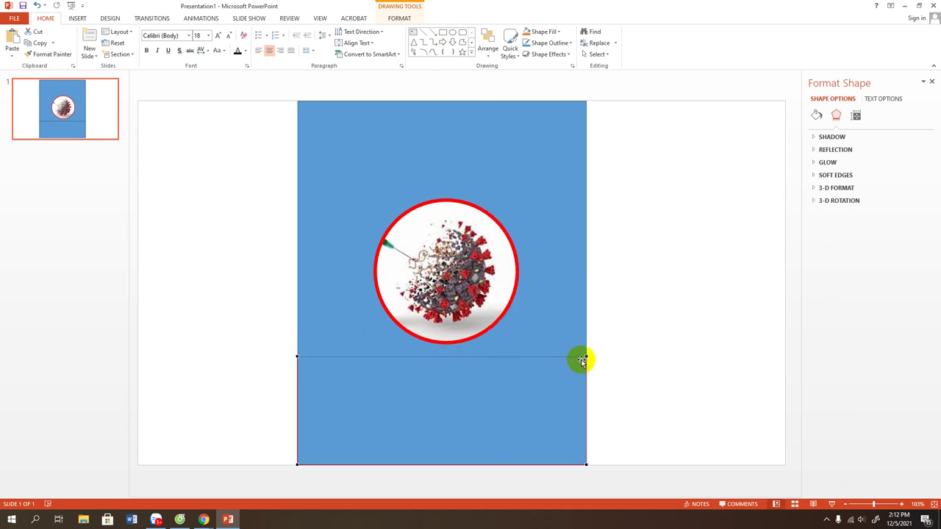
{"action": "left_click_drag", "start_coordinate": [586, 357], "coordinate": [587, 255]}
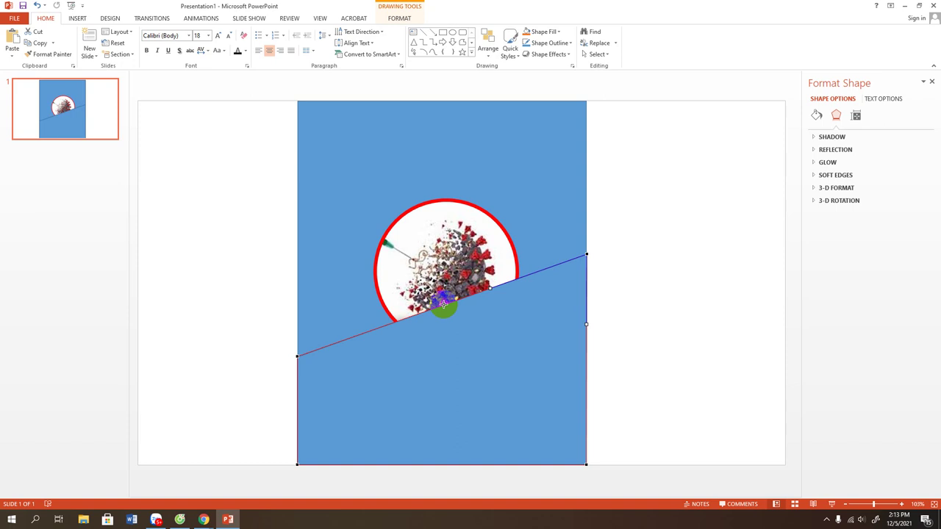
- Add a point on the slanted edge and drag it down beneath the circle
{"action": "right_click", "coordinate": [444, 303]}
{"action": "key", "text": "Escape"}
{"action": "right_click", "coordinate": [443, 306]}
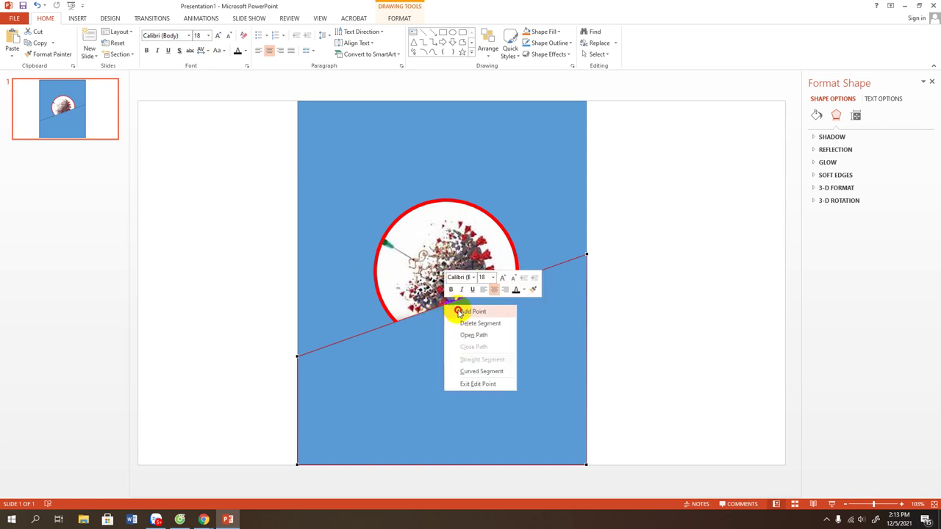
{"action": "left_click", "coordinate": [454, 311]}
{"action": "left_click_drag", "start_coordinate": [443, 304], "coordinate": [452, 363]}
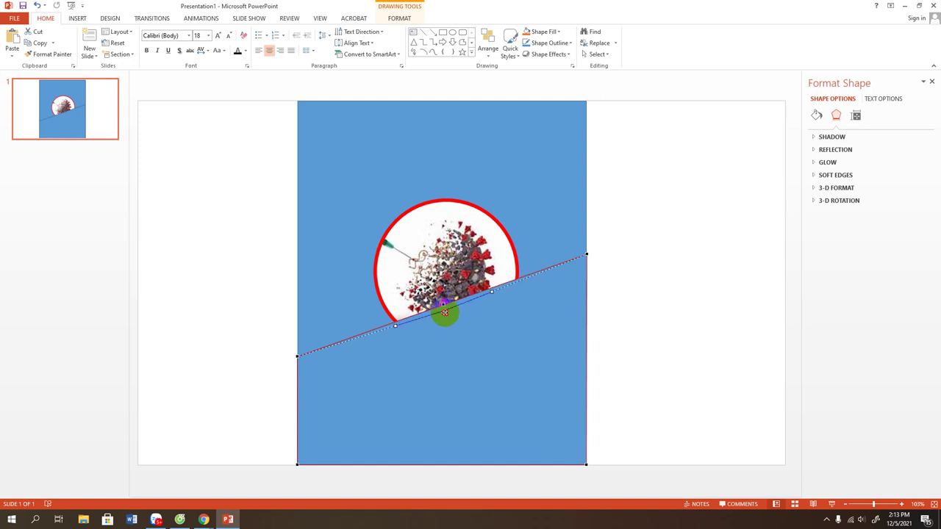
{"action": "left_click", "coordinate": [454, 351]}
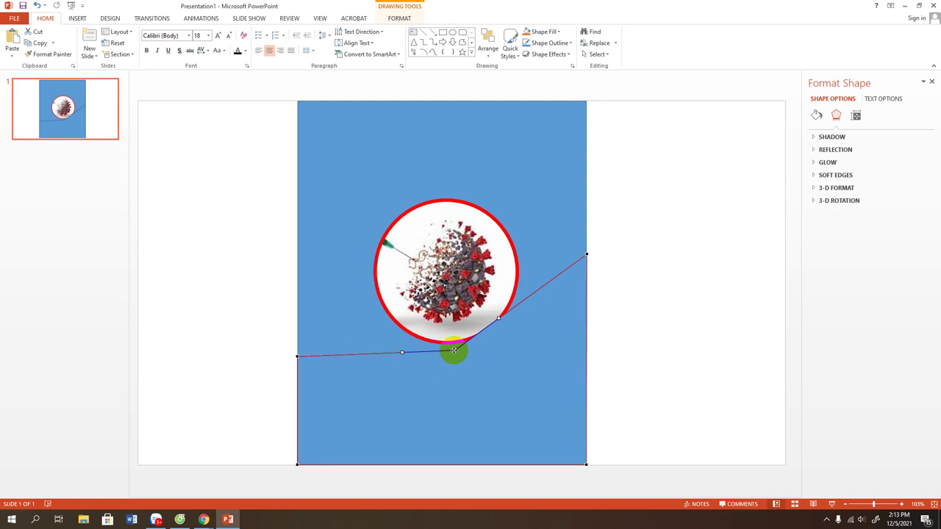
{"action": "right_click", "coordinate": [453, 351]}
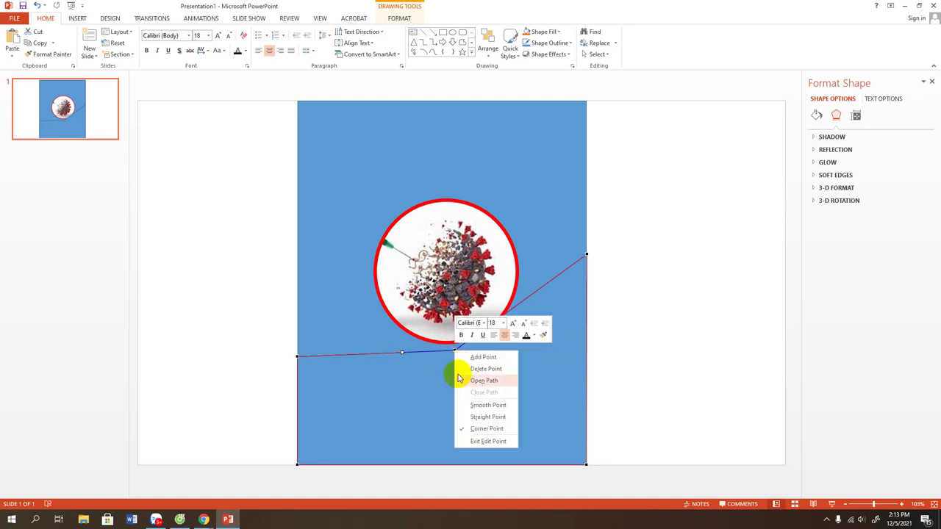
{"action": "left_click", "coordinate": [454, 350]}
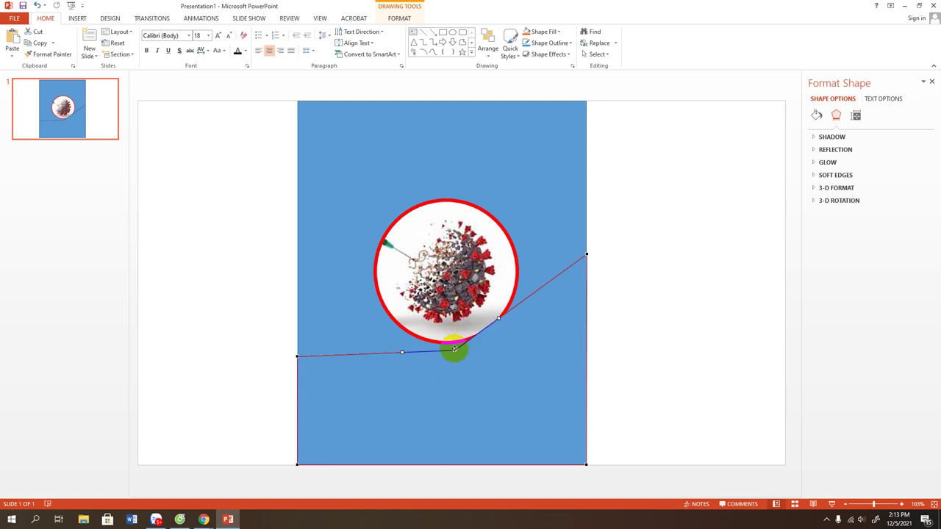
{"action": "right_click", "coordinate": [453, 349]}
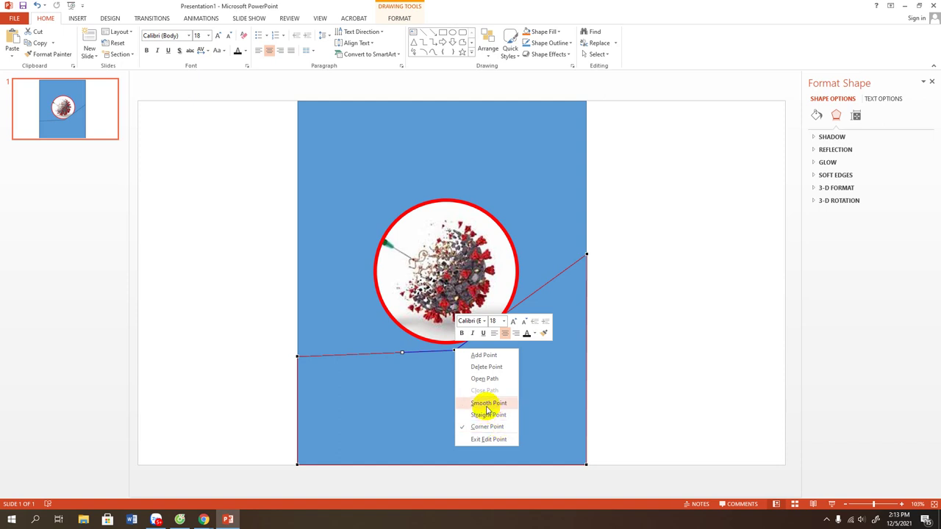
- Make the middle point smooth and adjust its handles and the end points into a wave
{"action": "left_click", "coordinate": [479, 403]}
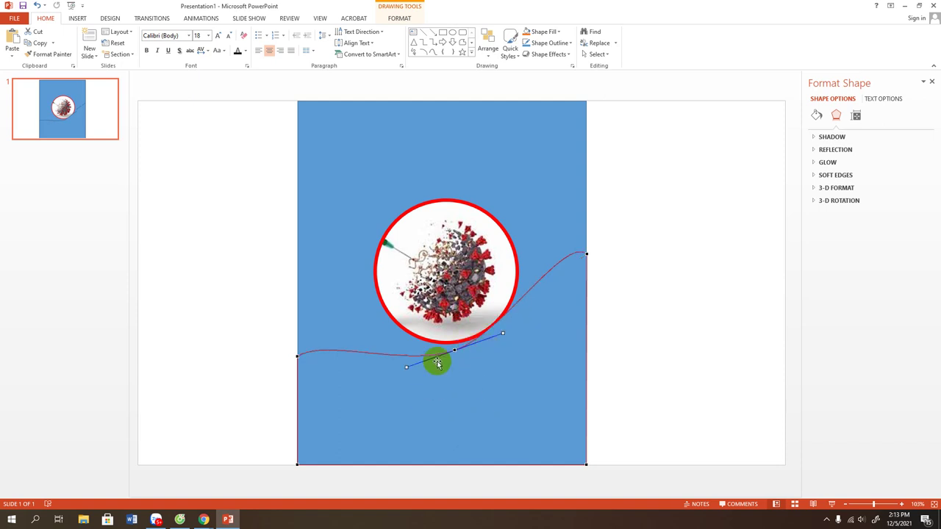
{"action": "left_click_drag", "start_coordinate": [455, 350], "coordinate": [451, 353]}
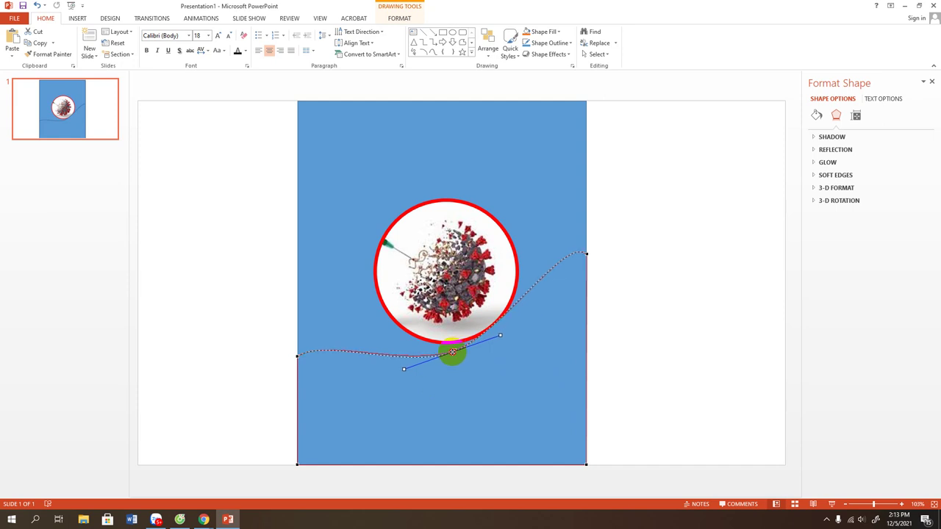
{"action": "left_click_drag", "start_coordinate": [500, 336], "coordinate": [550, 316]}
{"action": "left_click", "coordinate": [585, 253]}
{"action": "left_click_drag", "start_coordinate": [565, 235], "coordinate": [559, 260]}
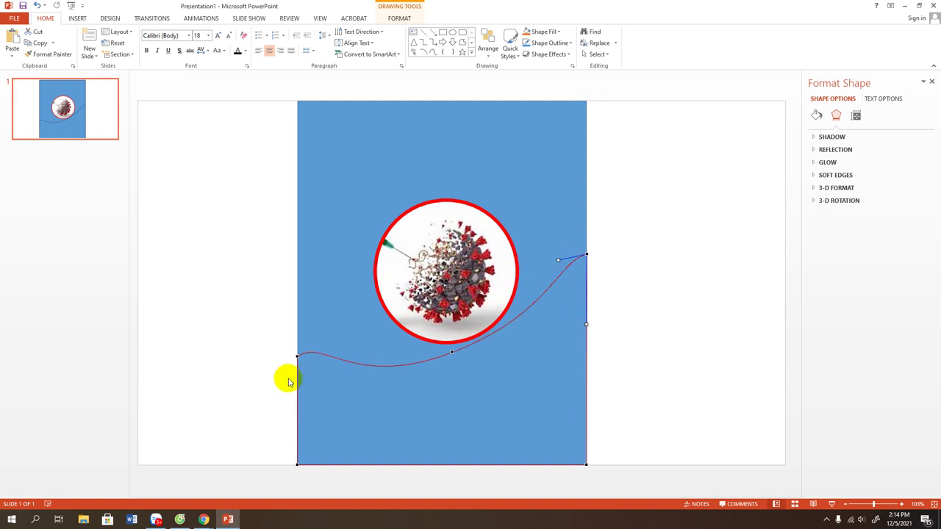
{"action": "left_click", "coordinate": [298, 356]}
{"action": "left_click_drag", "start_coordinate": [301, 354], "coordinate": [330, 360]}
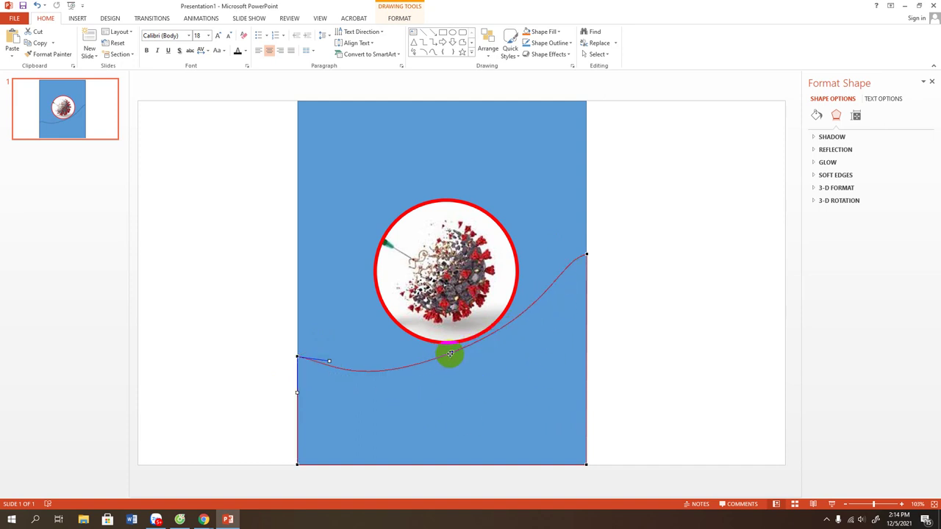
{"action": "left_click_drag", "start_coordinate": [453, 353], "coordinate": [515, 380]}
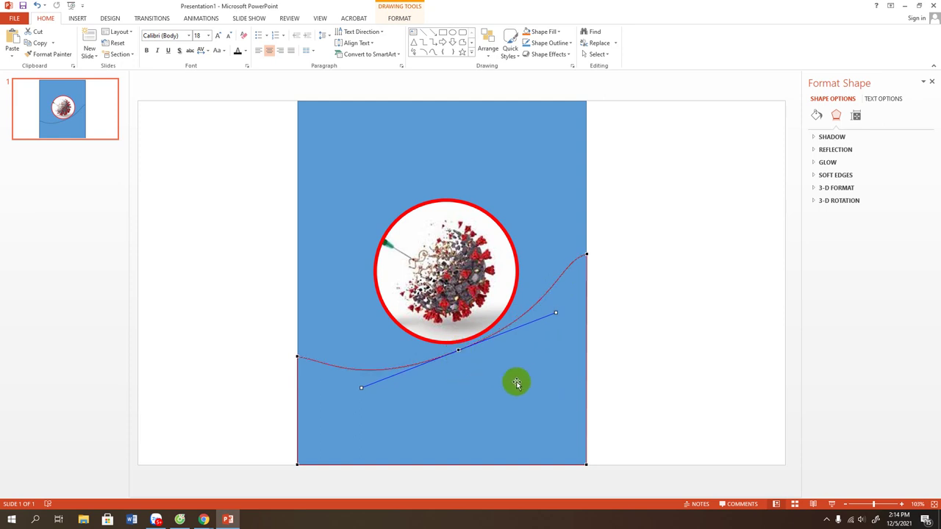
- Picture-fill the wavy shape with the images (2) COVID-19 network picture
{"action": "right_click", "coordinate": [519, 379]}
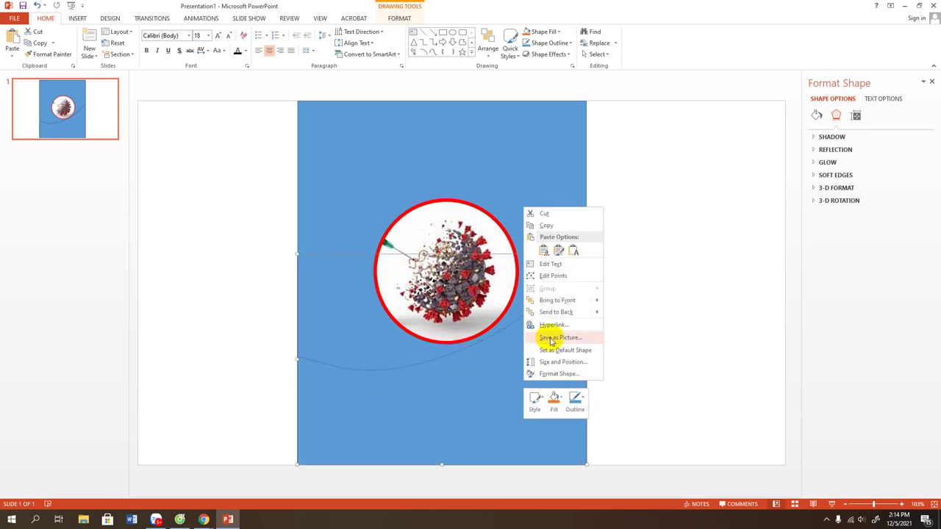
{"action": "left_click", "coordinate": [557, 374]}
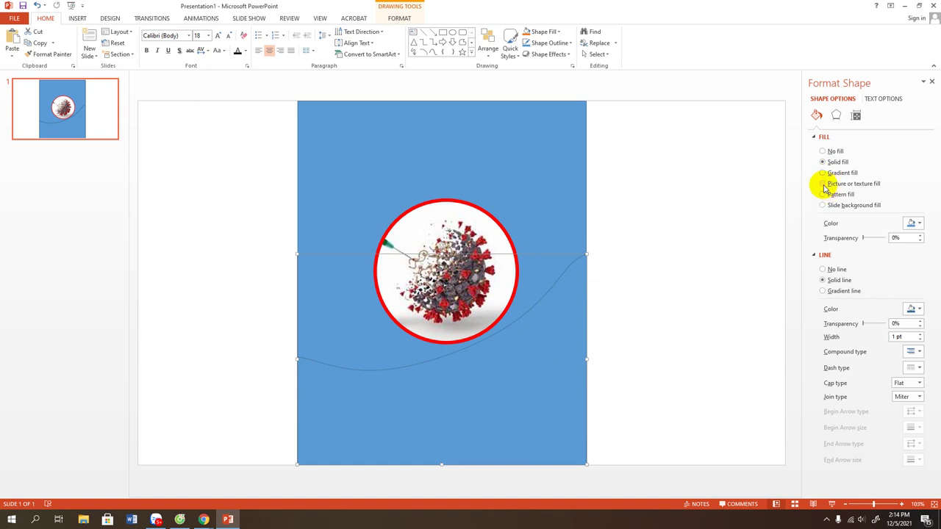
{"action": "left_click", "coordinate": [823, 185]}
{"action": "left_click", "coordinate": [834, 234]}
{"action": "scroll", "coordinate": [227, 200], "scroll_direction": "down", "scroll_amount": 1}
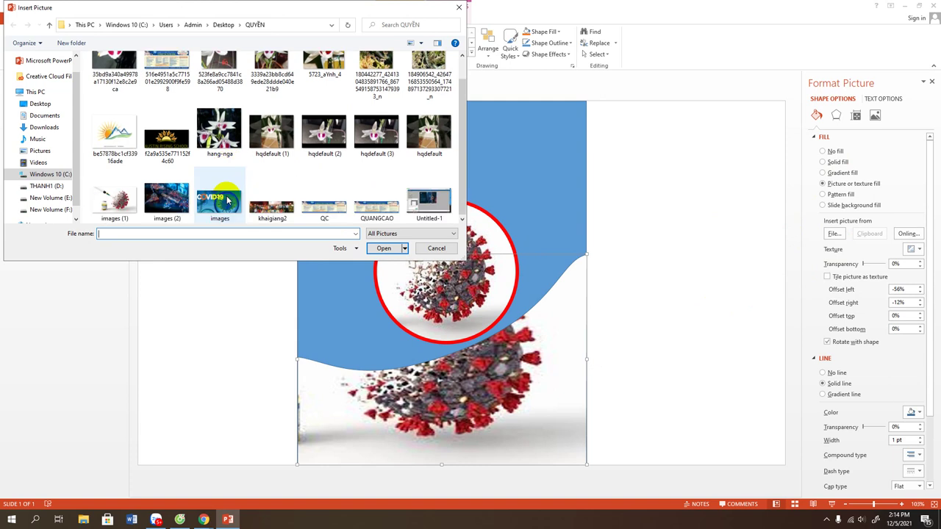
{"action": "double_click", "coordinate": [168, 207]}
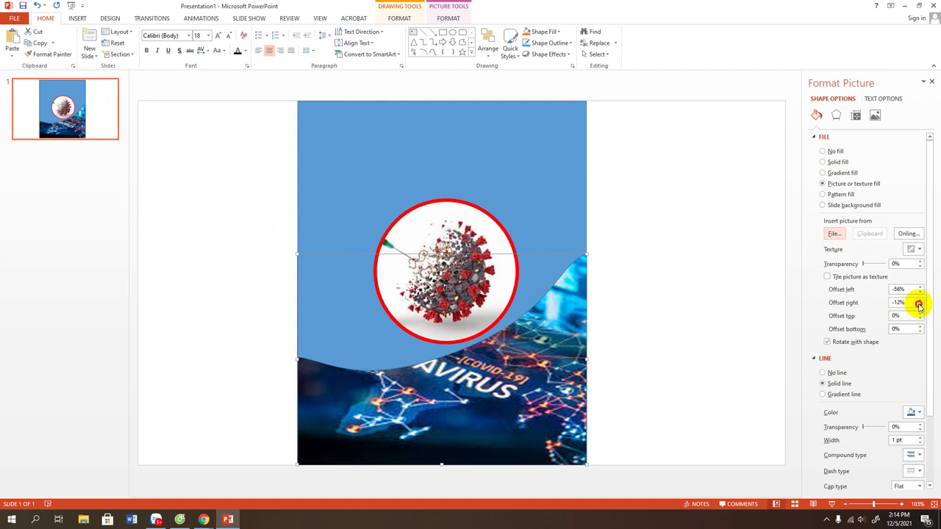
- Set the wavy shape's picture right offset to -8%
{"action": "left_click", "coordinate": [919, 305]}
{"action": "left_click", "coordinate": [919, 300]}
{"action": "left_click", "coordinate": [919, 300]}
{"action": "left_click", "coordinate": [919, 300]}
{"action": "left_click", "coordinate": [919, 300]}
{"action": "left_click", "coordinate": [919, 300]}
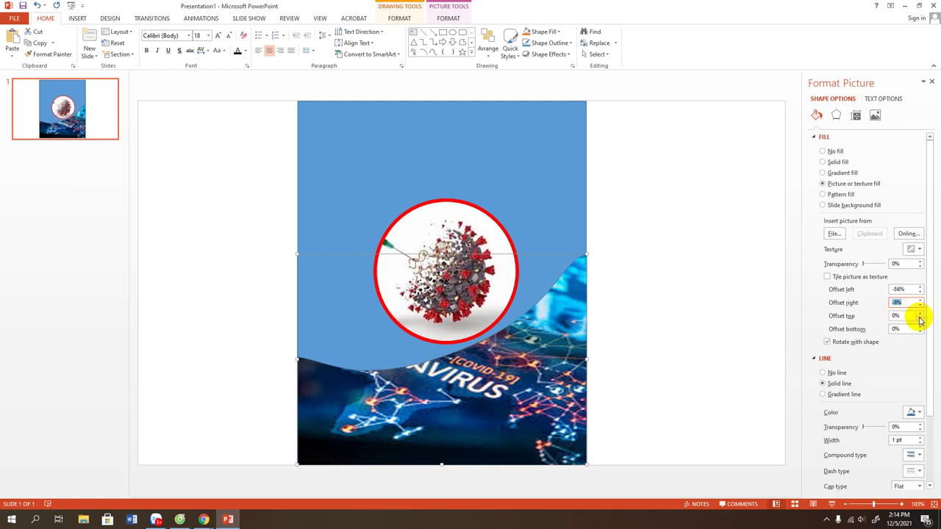
{"action": "left_click", "coordinate": [919, 319]}
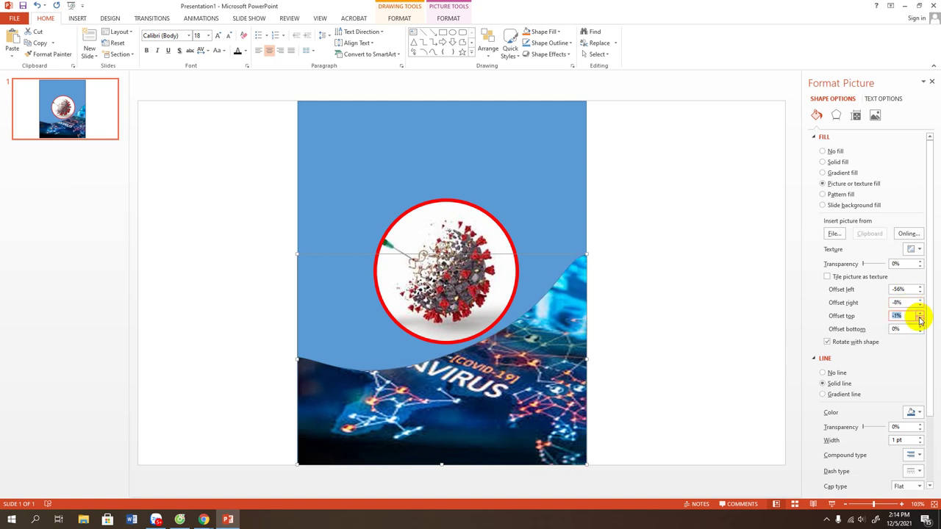
- Decrease the picture's bottom offset to -21%
{"action": "left_click", "coordinate": [920, 332]}
{"action": "left_click", "coordinate": [920, 332]}
{"action": "left_click", "coordinate": [920, 332]}
{"action": "left_click", "coordinate": [919, 332]}
{"action": "left_click", "coordinate": [919, 331]}
{"action": "left_click", "coordinate": [920, 332]}
{"action": "left_click", "coordinate": [919, 332]}
{"action": "left_click", "coordinate": [920, 332]}
{"action": "left_click", "coordinate": [920, 331]}
{"action": "left_click", "coordinate": [920, 332]}
{"action": "left_click", "coordinate": [919, 332]}
{"action": "left_click", "coordinate": [920, 332]}
{"action": "left_click", "coordinate": [920, 332]}
{"action": "left_click", "coordinate": [920, 331]}
{"action": "left_click", "coordinate": [920, 332]}
{"action": "left_click", "coordinate": [919, 331]}
{"action": "left_click", "coordinate": [919, 332]}
{"action": "left_click", "coordinate": [920, 332]}
{"action": "left_click", "coordinate": [920, 332]}
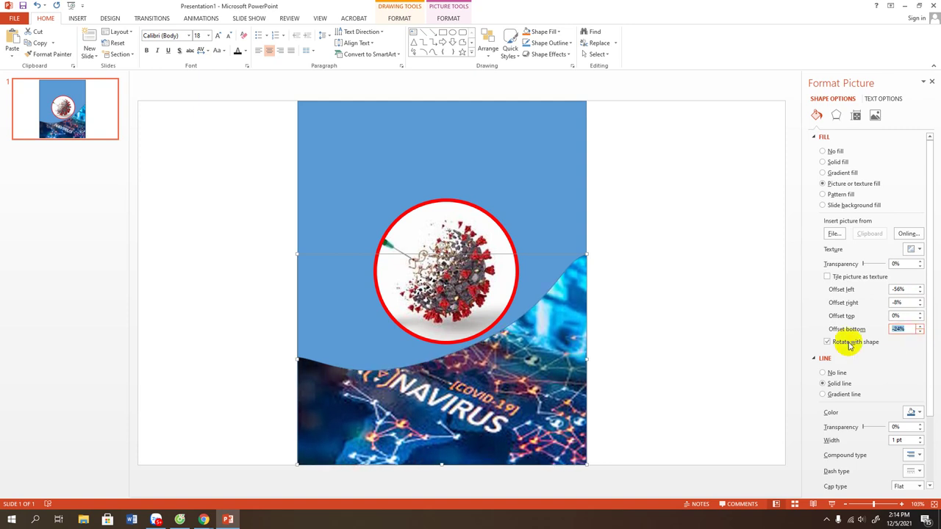
{"action": "left_click", "coordinate": [545, 183]}
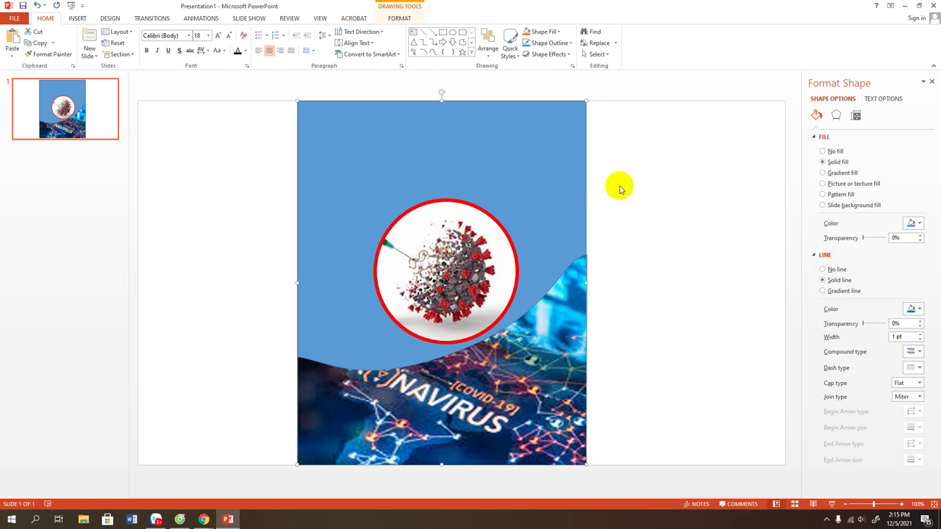
- Open the Fill Color dropdown for the selected top rectangle in Format Shape
{"action": "left_click", "coordinate": [917, 224]}
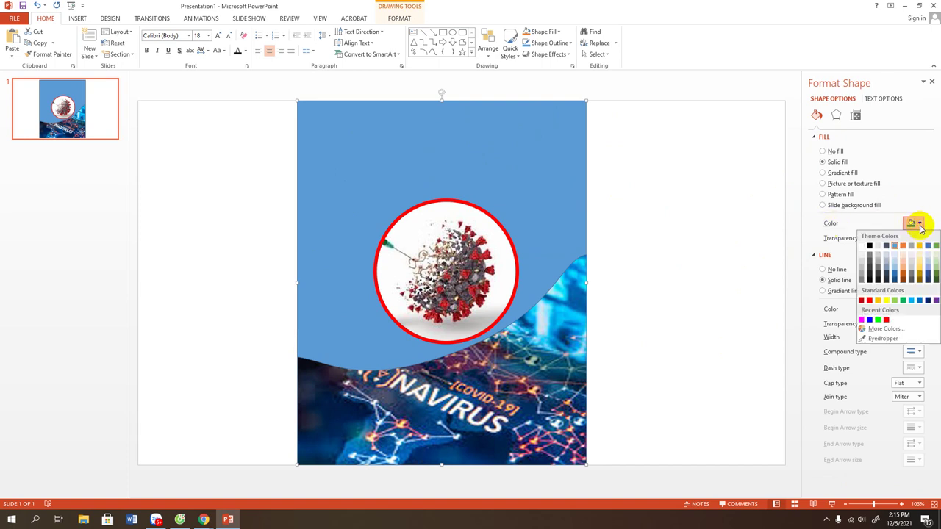
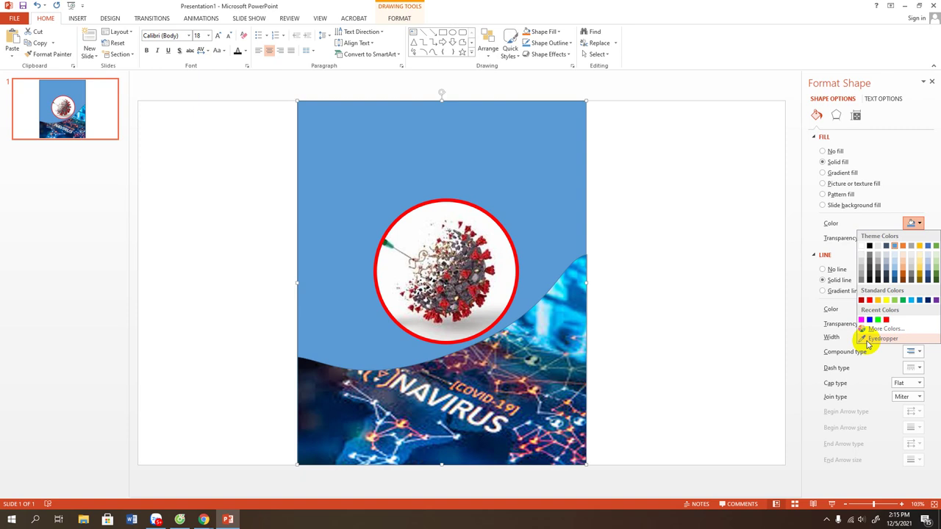
- Fill the top shape with dark navy sampled from the tech photo using the Eyedropper
{"action": "left_click", "coordinate": [871, 339]}
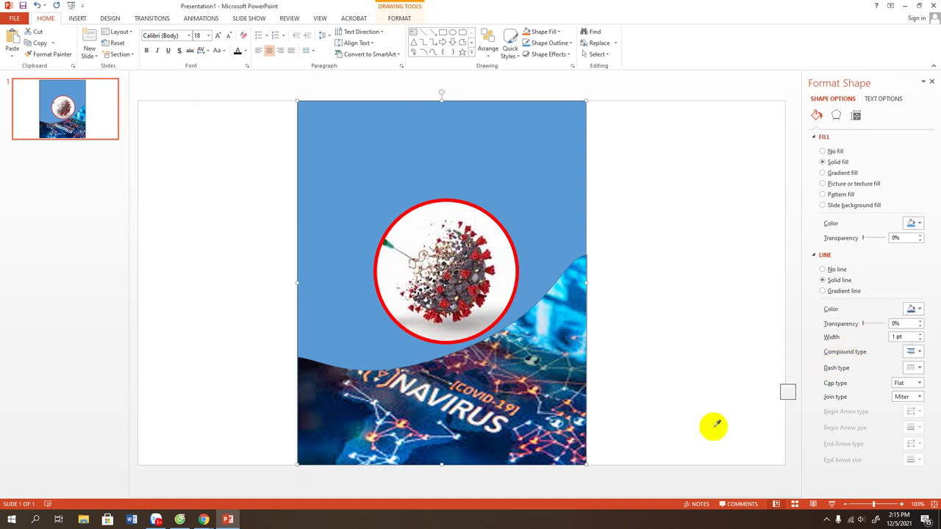
{"action": "left_click", "coordinate": [334, 412]}
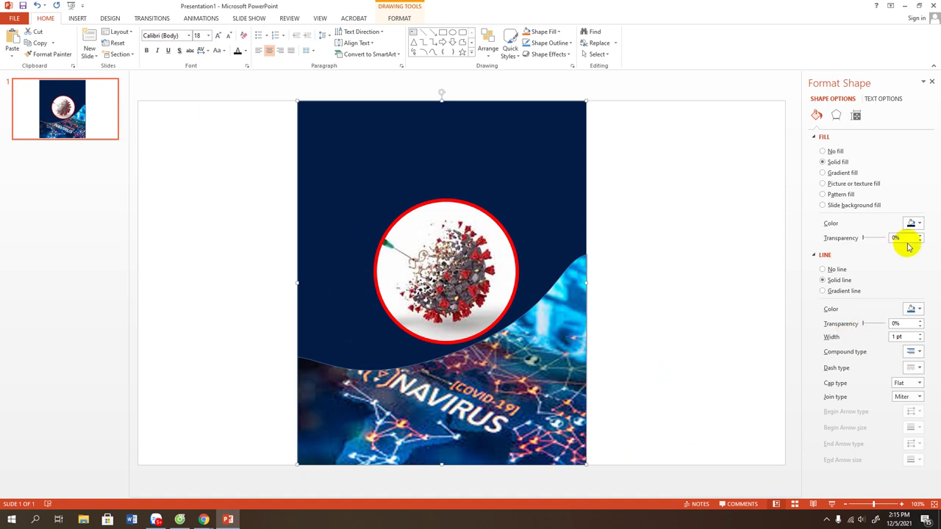
{"action": "left_click", "coordinate": [920, 224]}
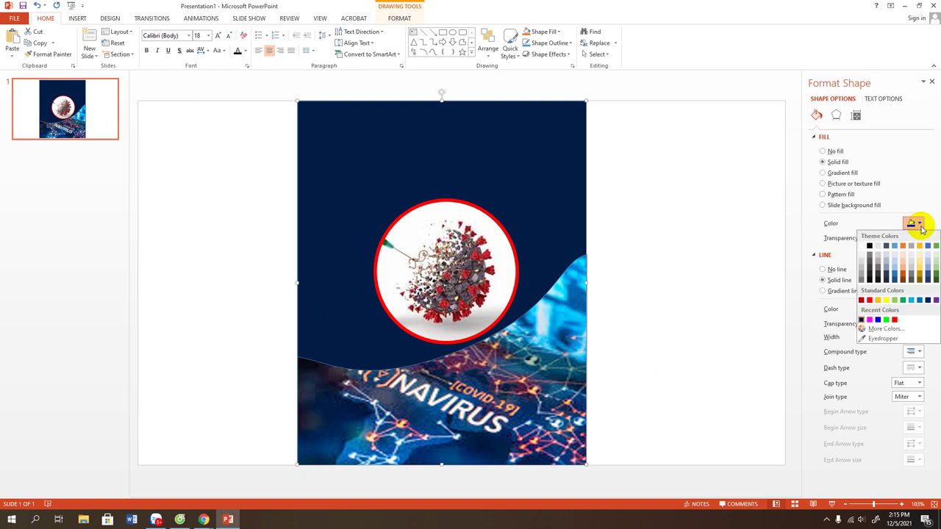
{"action": "left_click", "coordinate": [868, 338]}
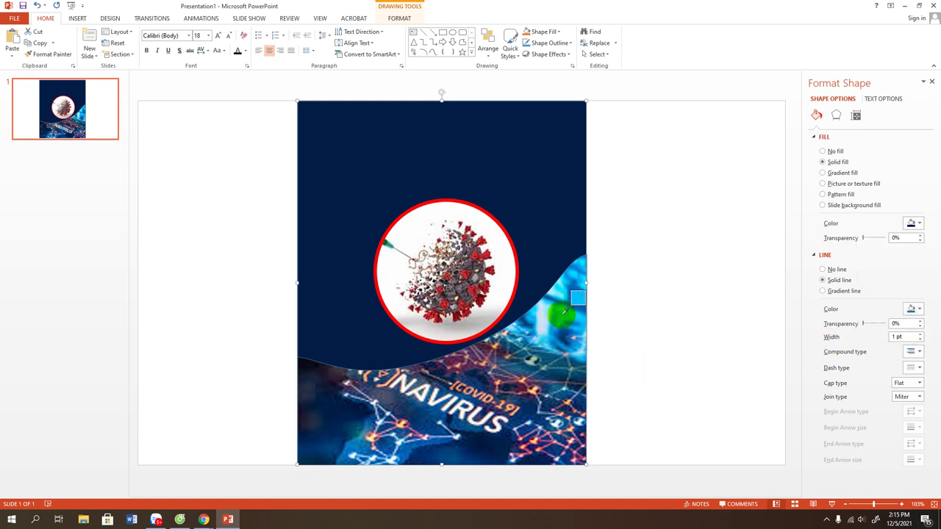
{"action": "left_click", "coordinate": [482, 449]}
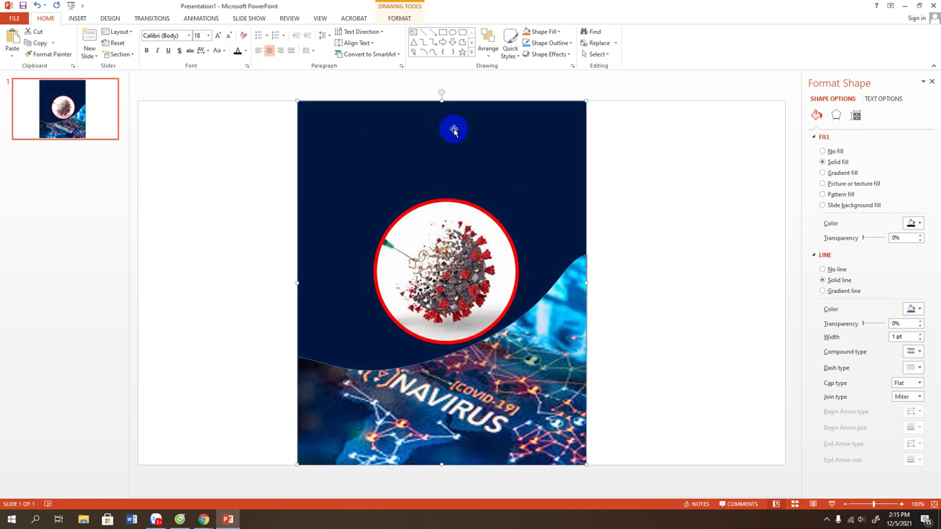
{"action": "left_click", "coordinate": [495, 450]}
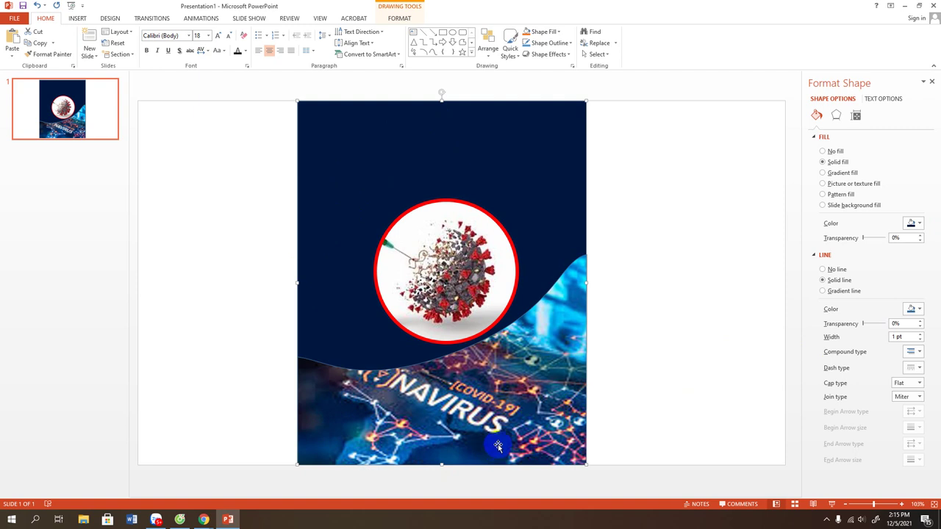
{"action": "left_click", "coordinate": [630, 177]}
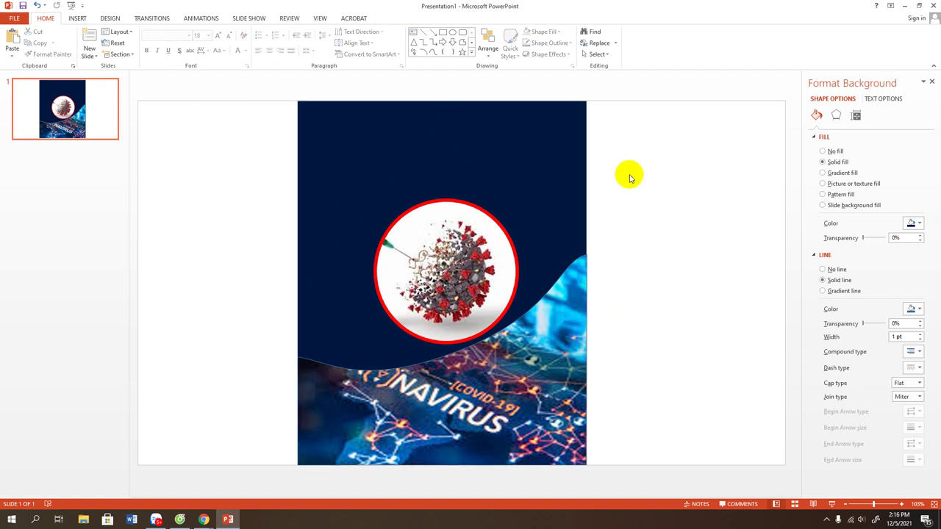
- Insert a text box right of the slide and type 'DẨY LÙI DỊCH COVID-19 TÀN PHÁ', fixing typos
{"action": "left_click", "coordinate": [412, 35]}
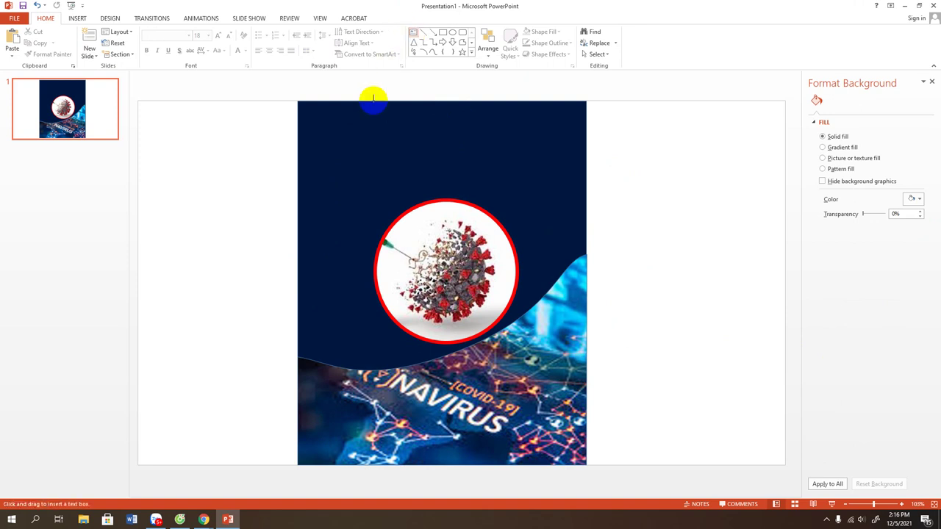
{"action": "left_click", "coordinate": [344, 141]}
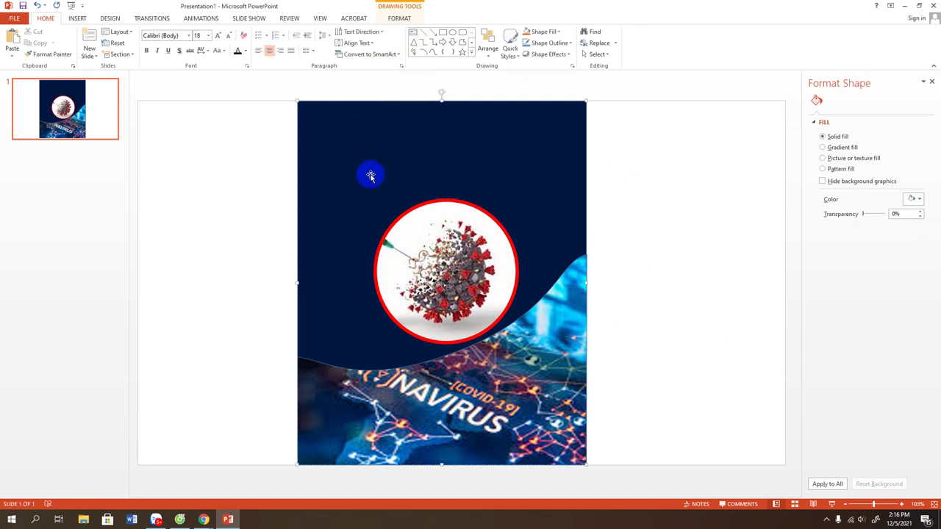
{"action": "left_click", "coordinate": [610, 141]}
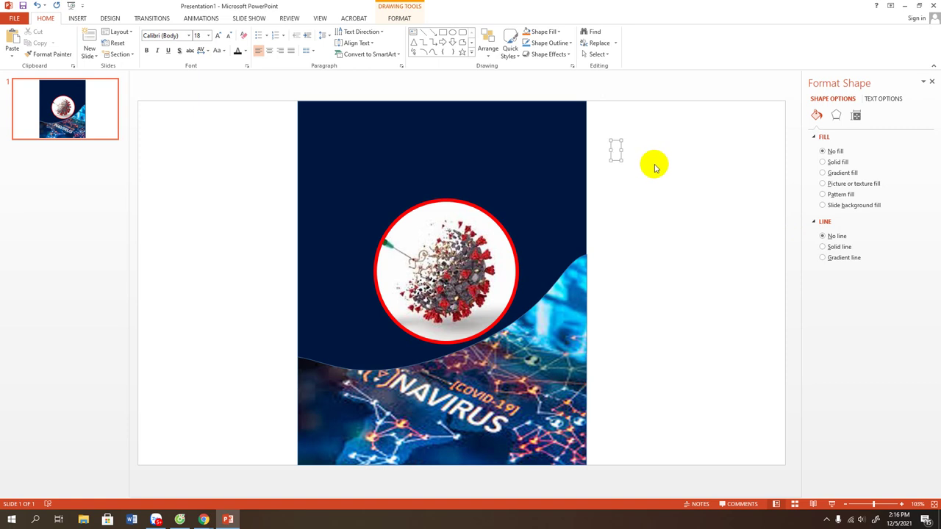
{"action": "type", "text": "D"}
{"action": "type", "text": "ÂY"}
{"action": "type", "text": " LÙI"}
{"action": "type", "text": " DỊC"}
{"action": "key", "text": "BackSpace"}
{"action": "type", "text": "C"}
{"action": "type", "text": "H CÔ"}
{"action": "type", "text": "V"}
{"action": "key", "text": "BackSpace"}
{"action": "key", "text": "BackSpace"}
{"action": "type", "text": "OVID"}
{"action": "type", "text": "-19"}
{"action": "type", "text": " TÀN"}
{"action": "type", "text": " PHA"}
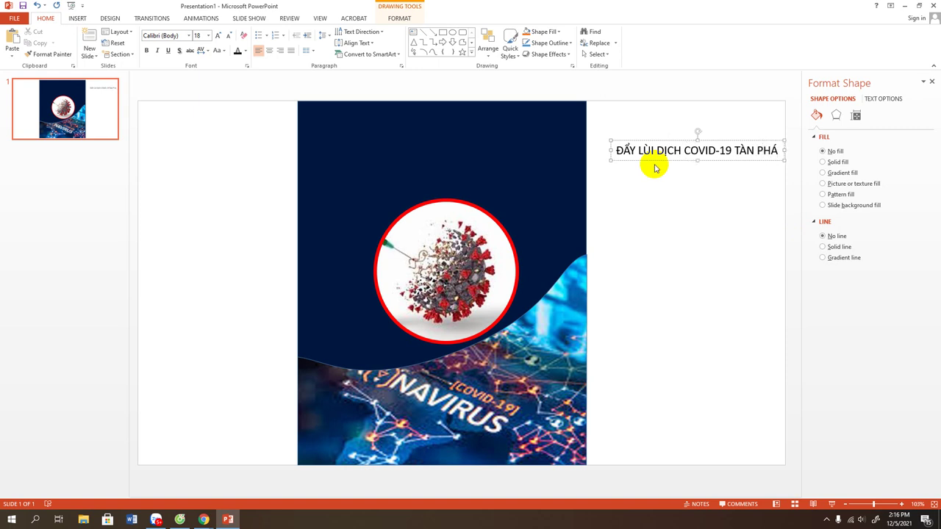
{"action": "key", "text": "Return"}
{"action": "type", "text": "TOÀN CẦU"}
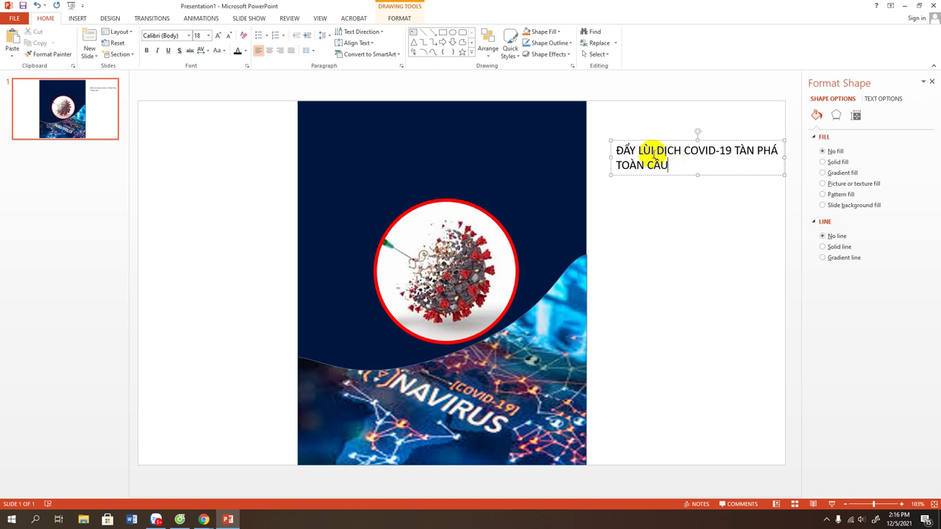
- Rewrite the words before DỊCH so the title opens 'CHUNG TAY ĐẨY LÙI'
{"action": "left_click", "coordinate": [657, 150]}
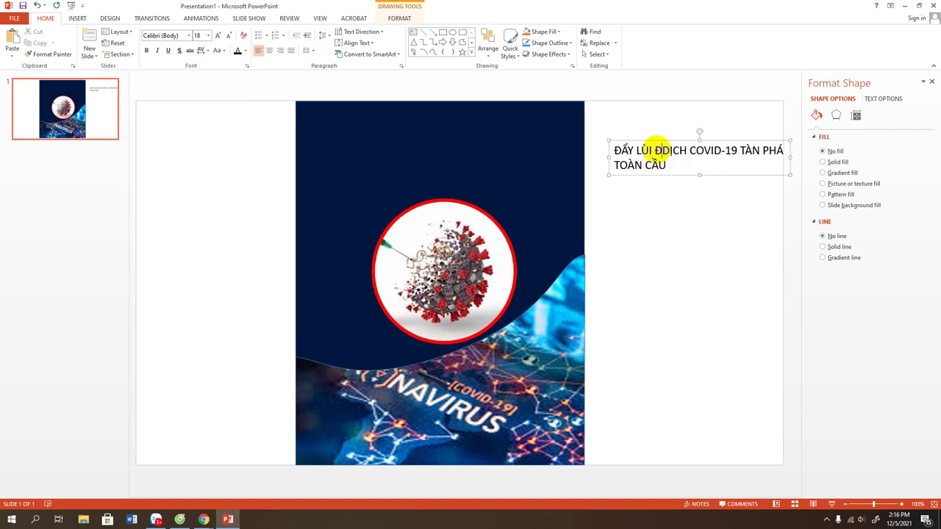
{"action": "type", "text": "ĐẠI"}
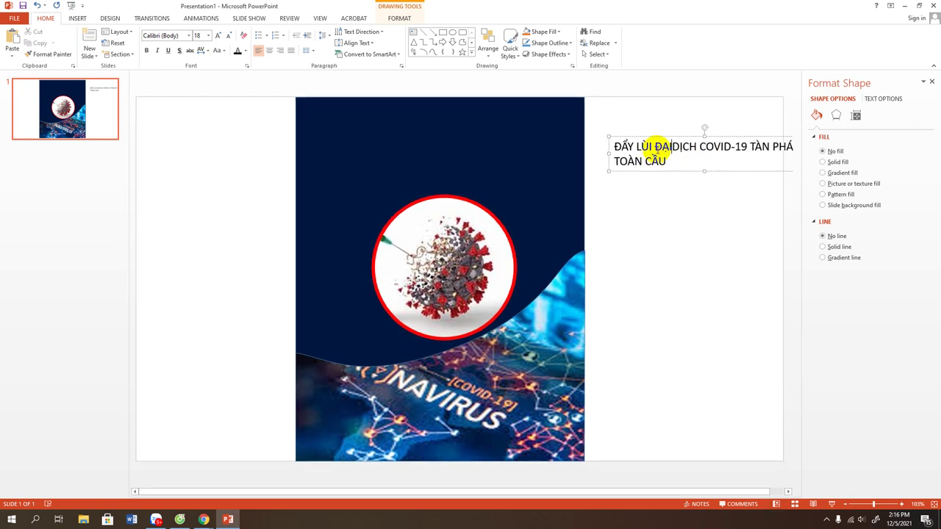
{"action": "key", "text": "BackSpace"}
{"action": "key", "text": "BackSpace"}
{"action": "key", "text": "BackSpace"}
{"action": "key", "text": "BackSpace"}
{"action": "key", "text": "BackSpace"}
{"action": "key", "text": "BackSpace"}
{"action": "key", "text": "BackSpace"}
{"action": "key", "text": "BackSpace"}
{"action": "key", "text": "BackSpace"}
{"action": "key", "text": "BackSpace"}
{"action": "key", "text": "BackSpace"}
{"action": "type", "text": "CHUNG T"}
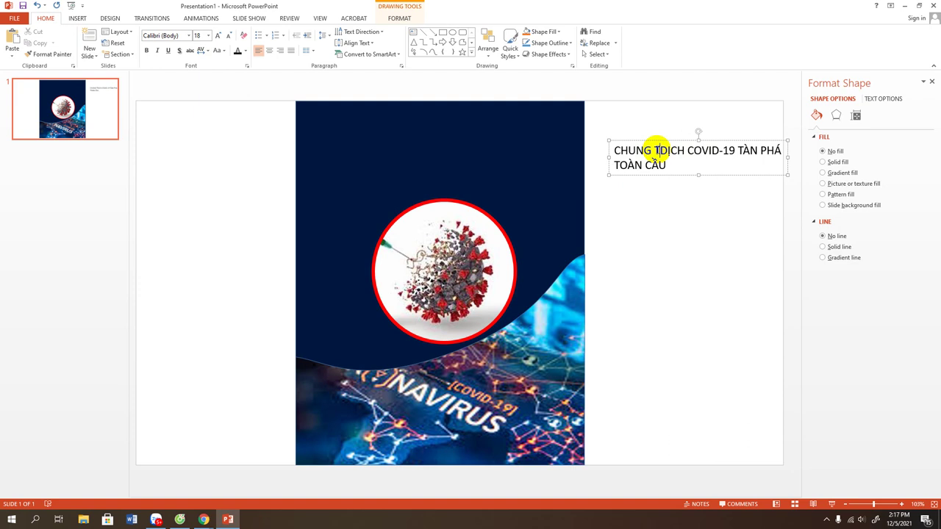
{"action": "type", "text": "AY "}
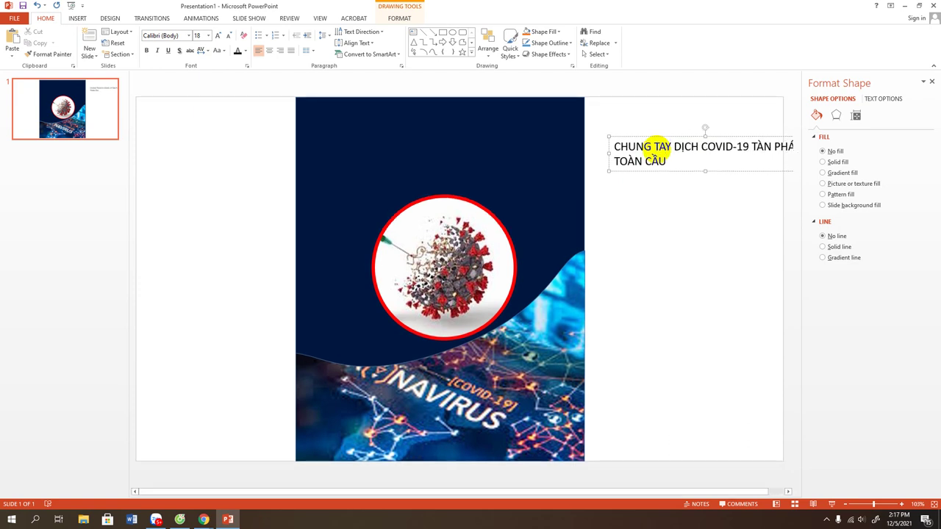
{"action": "type", "text": "ĐA"}
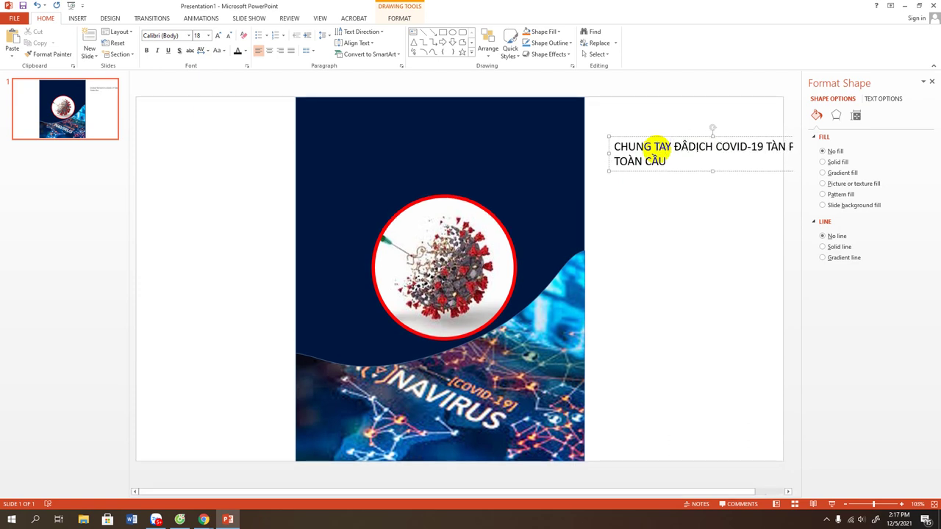
{"action": "type", "text": "YR LUF"}
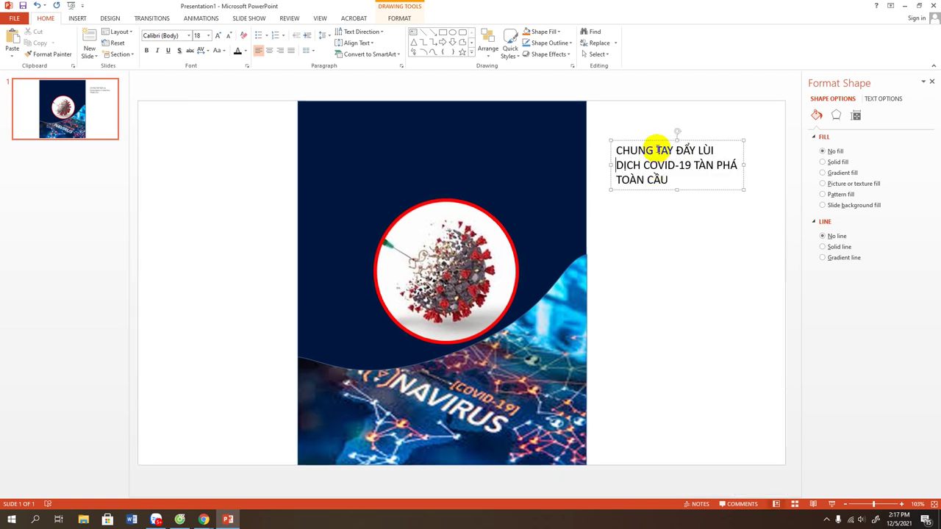
- Centre the title text and move its box onto the navy top above the virus circle
{"action": "left_click_drag", "start_coordinate": [667, 183], "coordinate": [614, 153]}
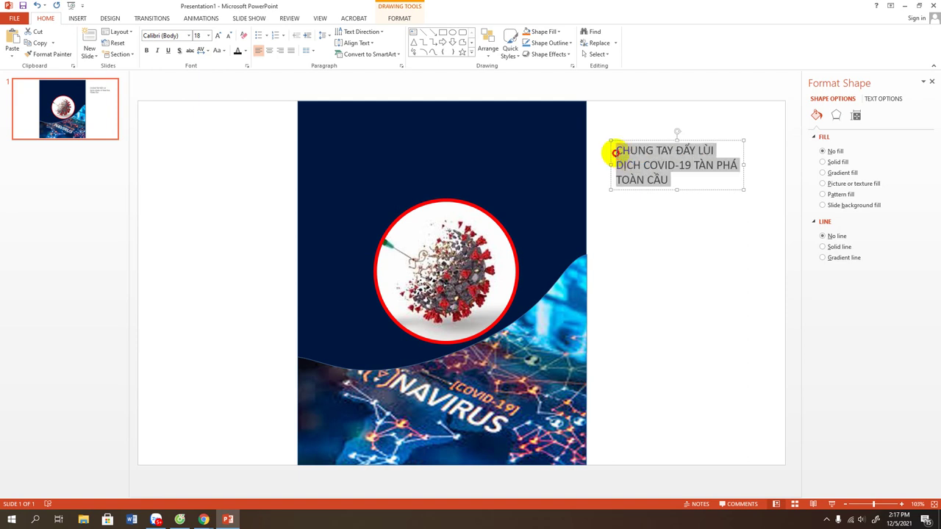
{"action": "left_click", "coordinate": [270, 51]}
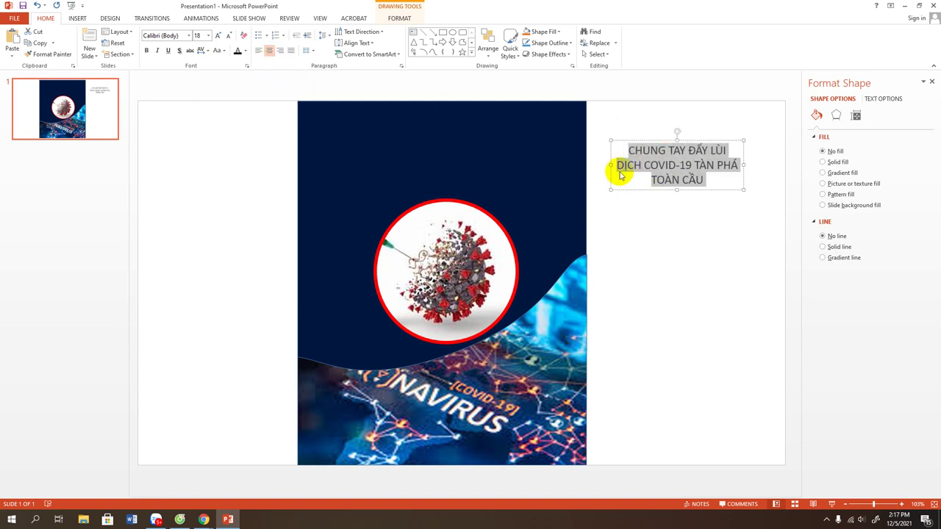
{"action": "left_click_drag", "start_coordinate": [673, 140], "coordinate": [434, 140]}
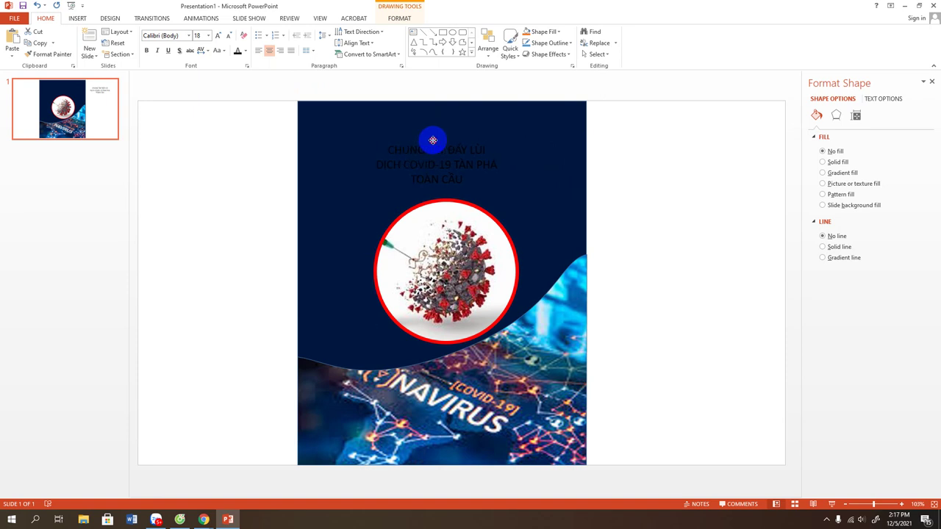
{"action": "left_click_drag", "start_coordinate": [433, 139], "coordinate": [433, 141]}
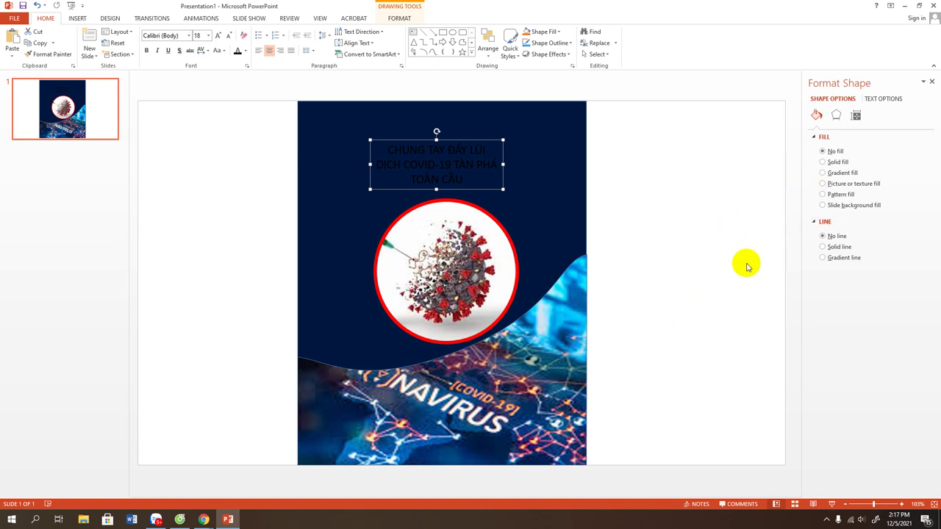
- Make the whole title bold, coloured with a light tone sampled from the photo
{"action": "triple_click", "coordinate": [447, 166]}
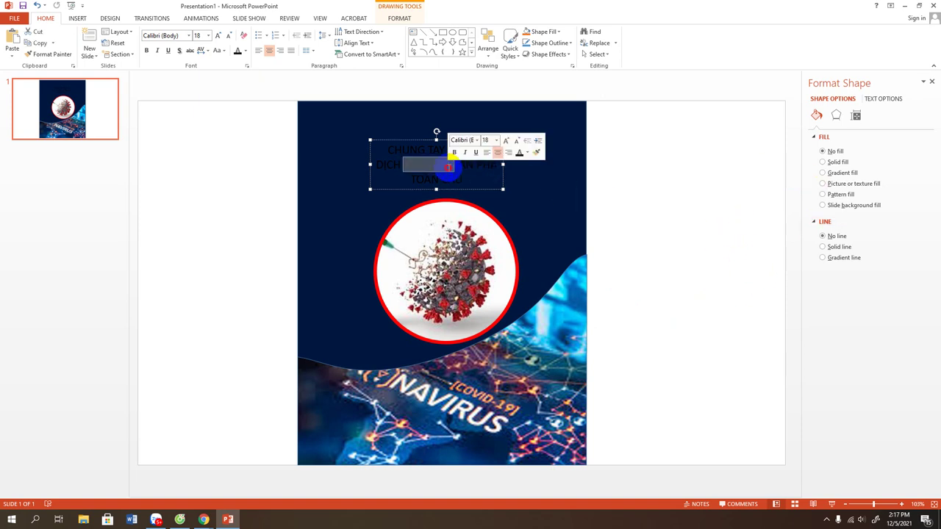
{"action": "left_click_drag", "start_coordinate": [448, 171], "coordinate": [386, 150]}
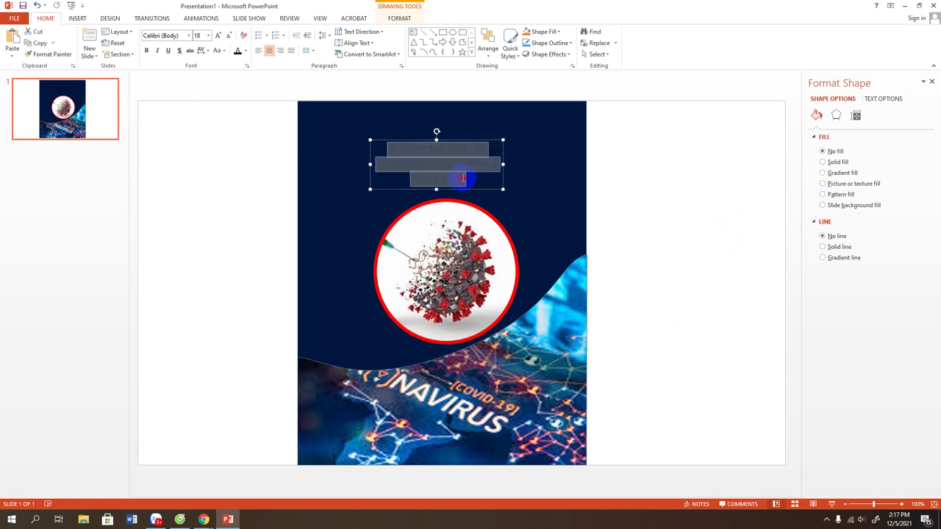
{"action": "left_click", "coordinate": [246, 51]}
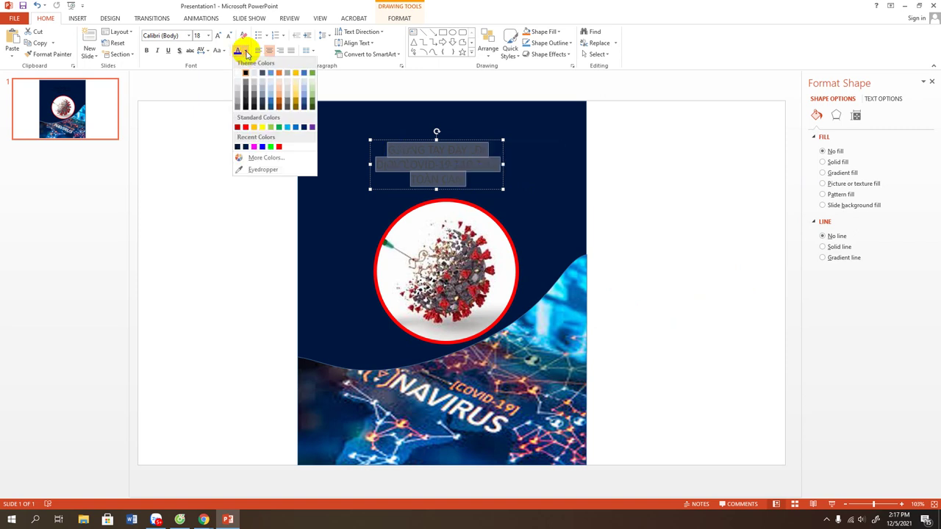
{"action": "left_click", "coordinate": [243, 167]}
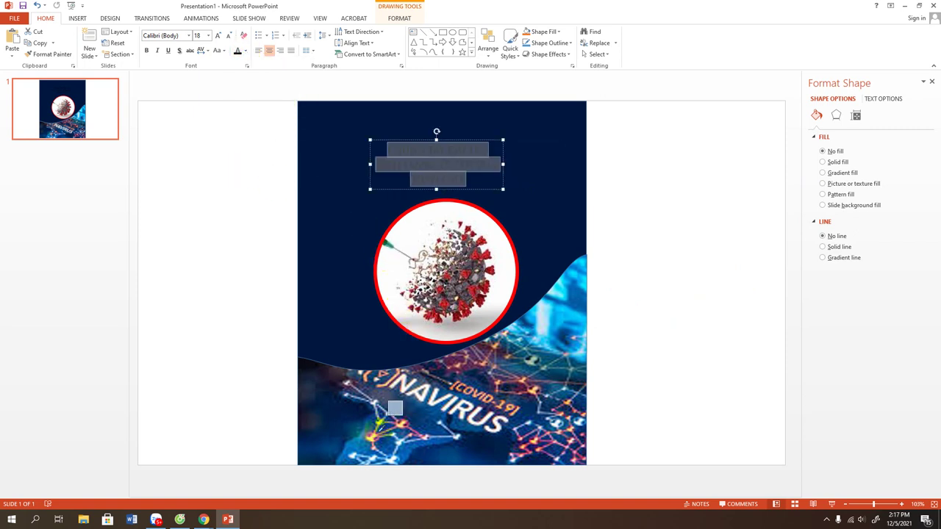
{"action": "left_click", "coordinate": [384, 432]}
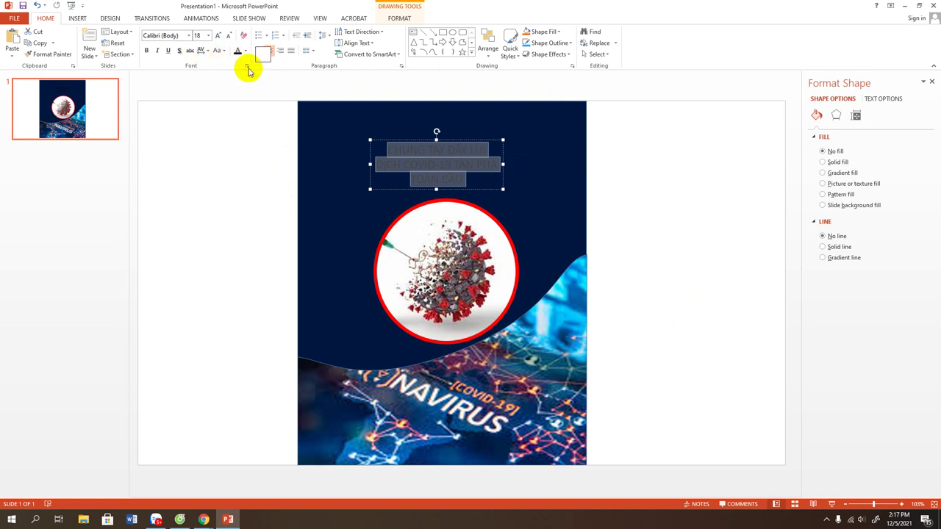
{"action": "left_click", "coordinate": [246, 51]}
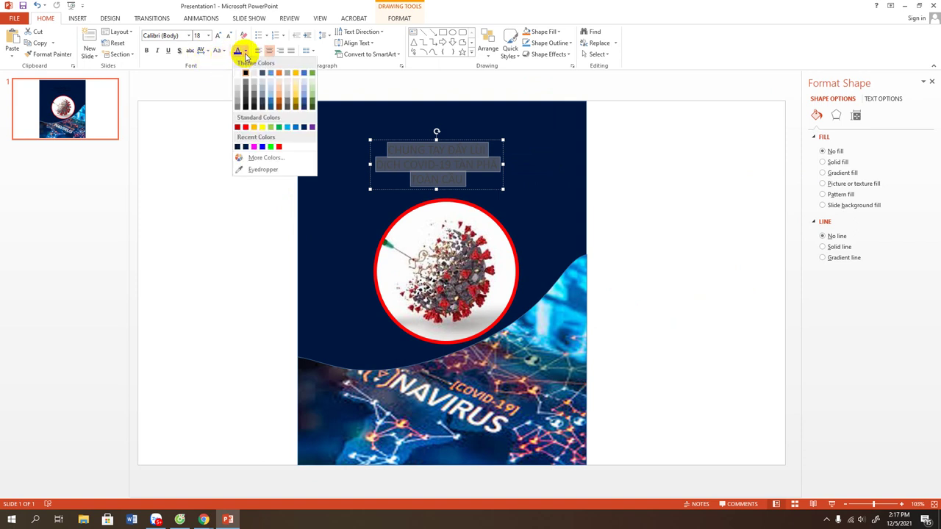
{"action": "left_click", "coordinate": [240, 171]}
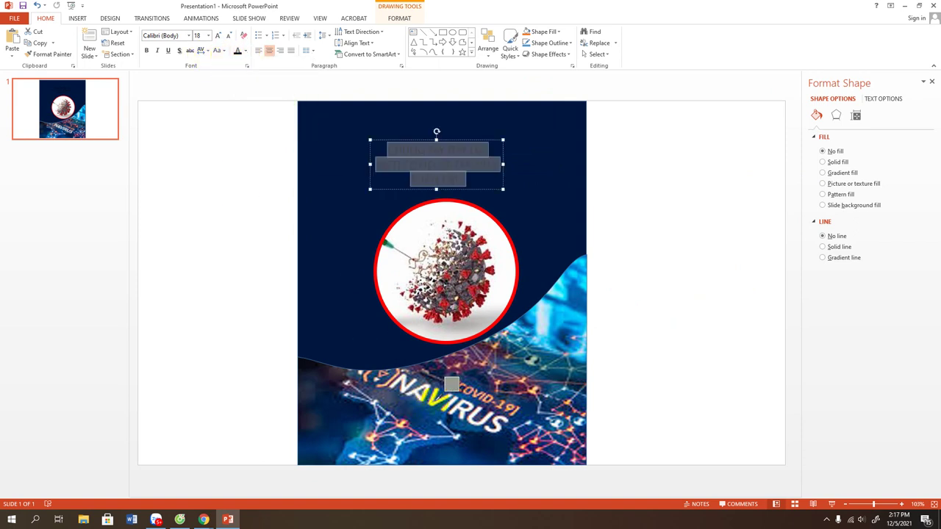
{"action": "left_click", "coordinate": [433, 405]}
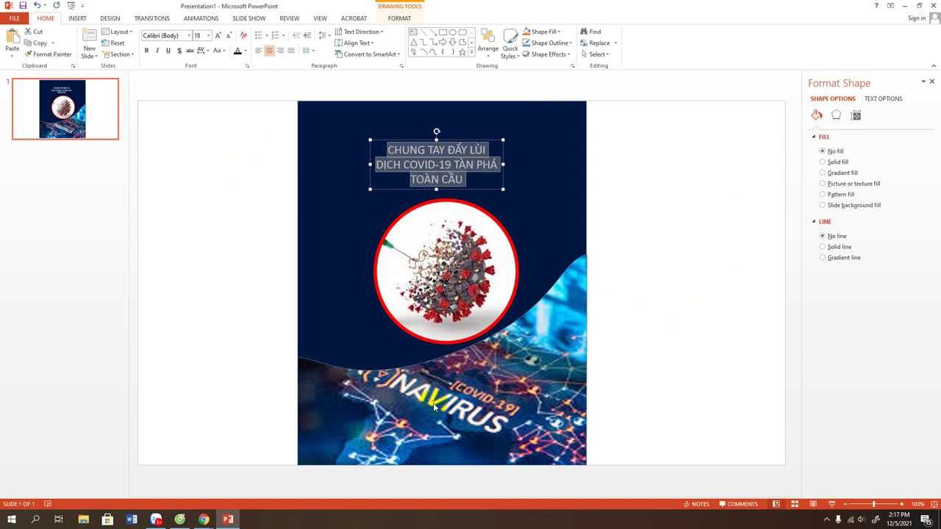
{"action": "left_click", "coordinate": [147, 52]}
{"action": "left_click", "coordinate": [648, 203]}
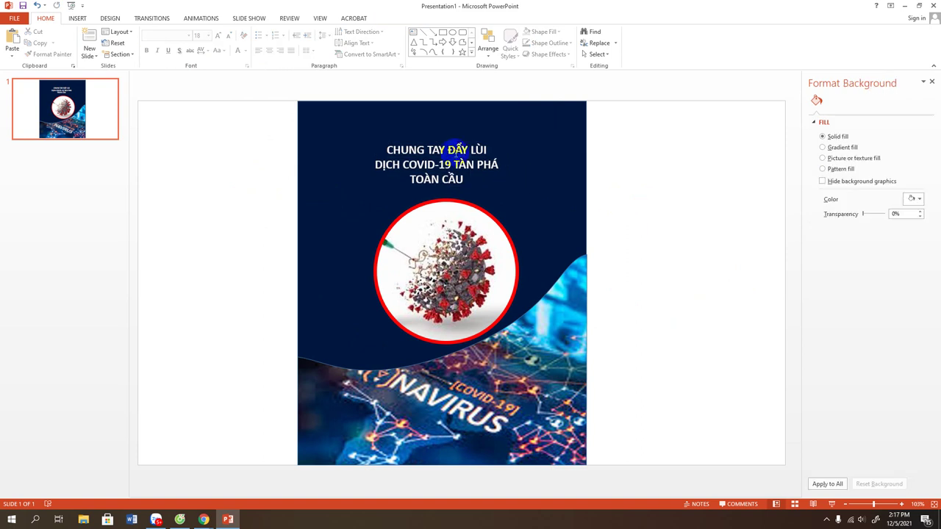
- Widen the title box to both the left and right
{"action": "left_click", "coordinate": [440, 164]}
{"action": "left_click_drag", "start_coordinate": [504, 164], "coordinate": [550, 164]}
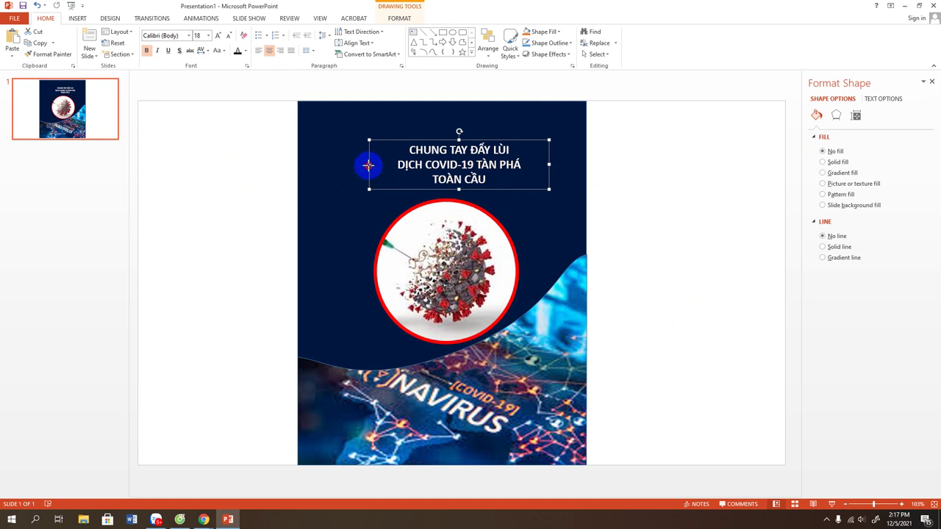
{"action": "left_click_drag", "start_coordinate": [369, 166], "coordinate": [333, 164]}
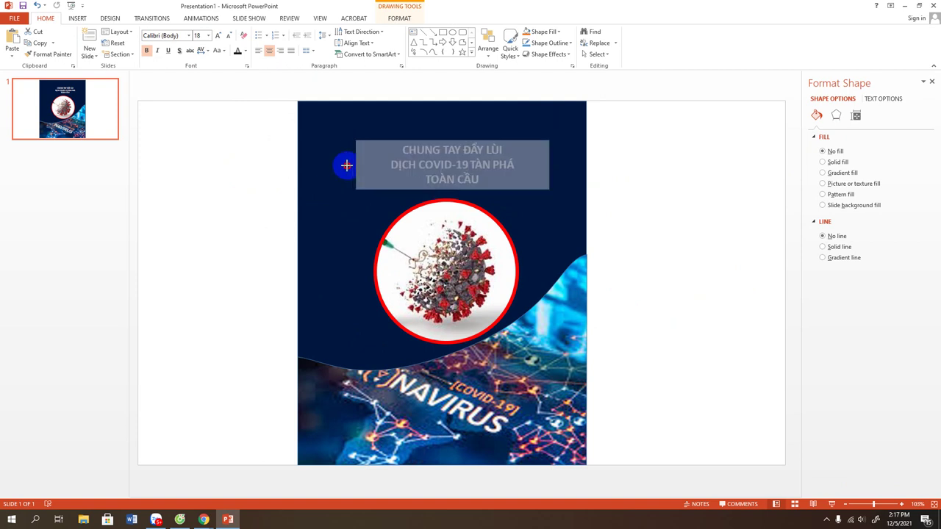
- Shrink the circled virus picture slightly
{"action": "left_click", "coordinate": [498, 338]}
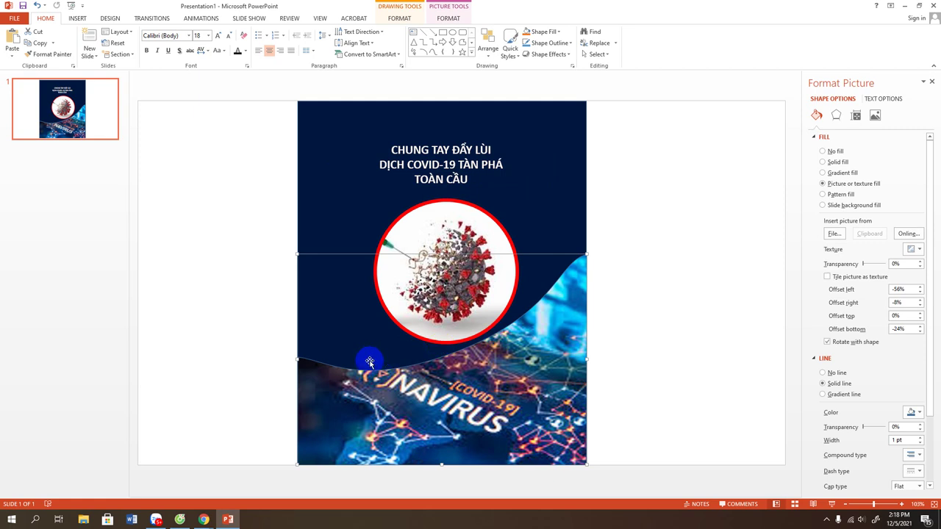
{"action": "left_click", "coordinate": [483, 332]}
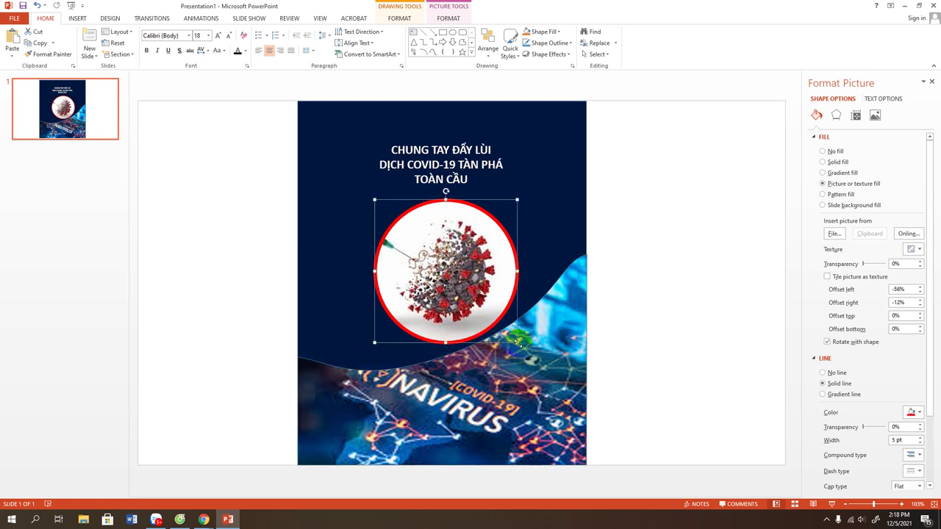
{"action": "left_click_drag", "start_coordinate": [517, 343], "coordinate": [496, 321]}
- Give the wavy tech photo a 3 pt gold outline sampled from the slide
{"action": "left_click", "coordinate": [534, 343]}
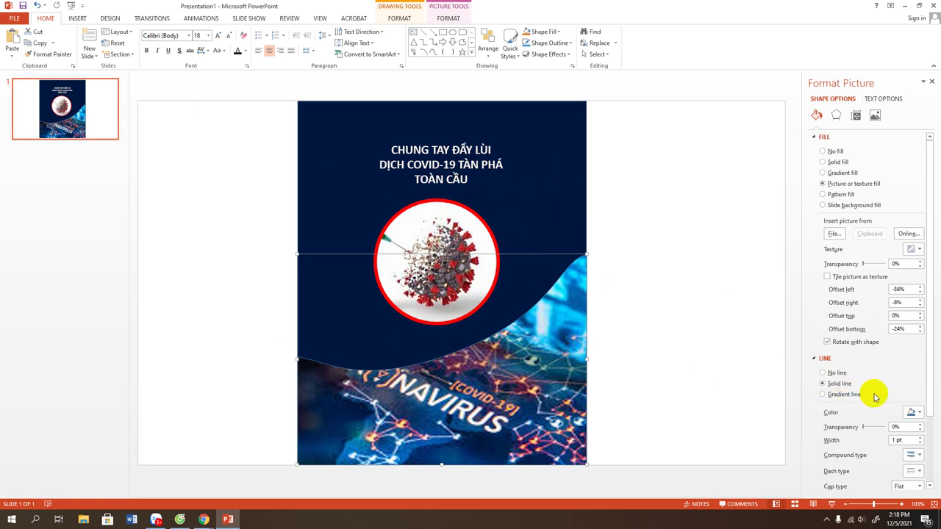
{"action": "left_click", "coordinate": [918, 414]}
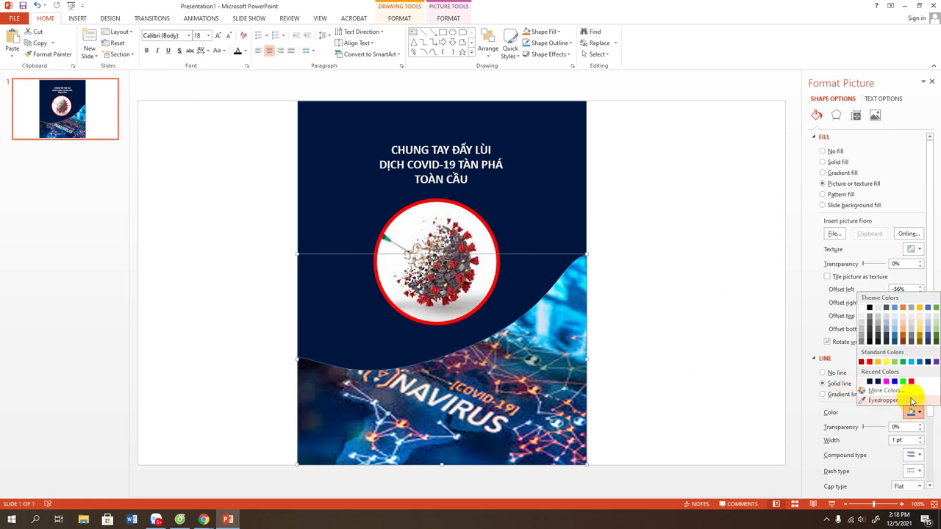
{"action": "left_click", "coordinate": [911, 401]}
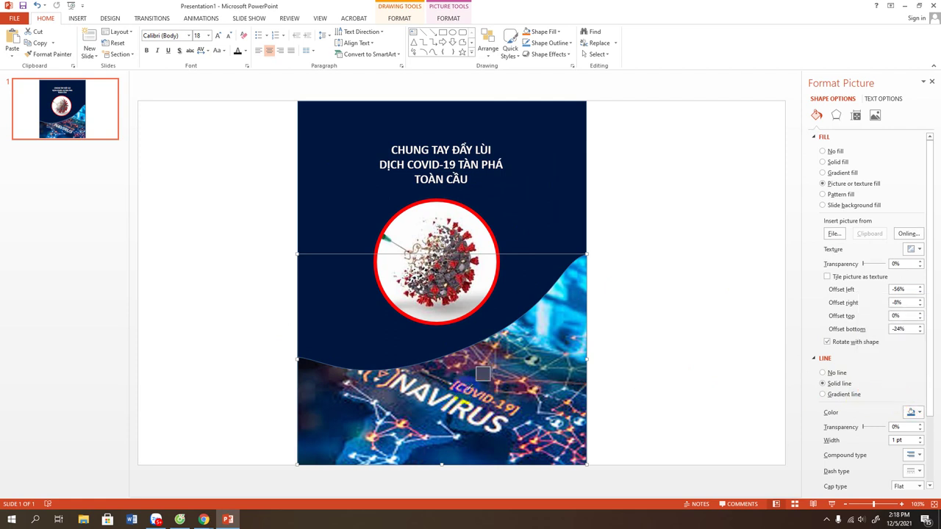
{"action": "left_click", "coordinate": [474, 397]}
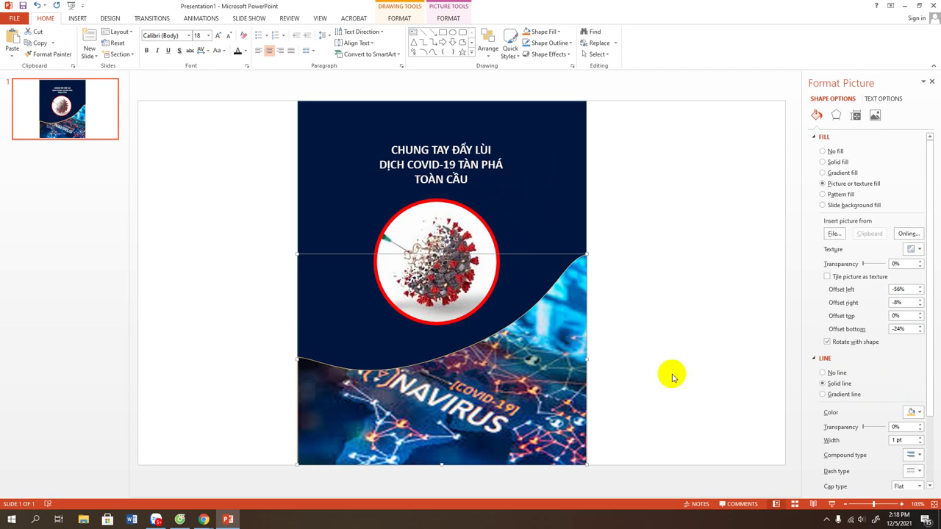
{"action": "left_click", "coordinate": [920, 437]}
{"action": "left_click", "coordinate": [920, 437]}
{"action": "left_click", "coordinate": [920, 436]}
{"action": "left_click", "coordinate": [920, 437]}
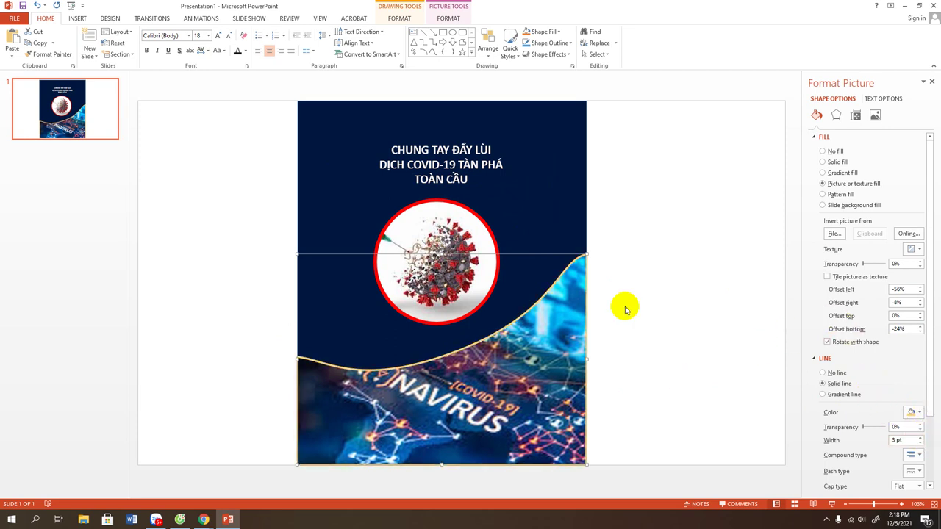
{"action": "left_click", "coordinate": [632, 309]}
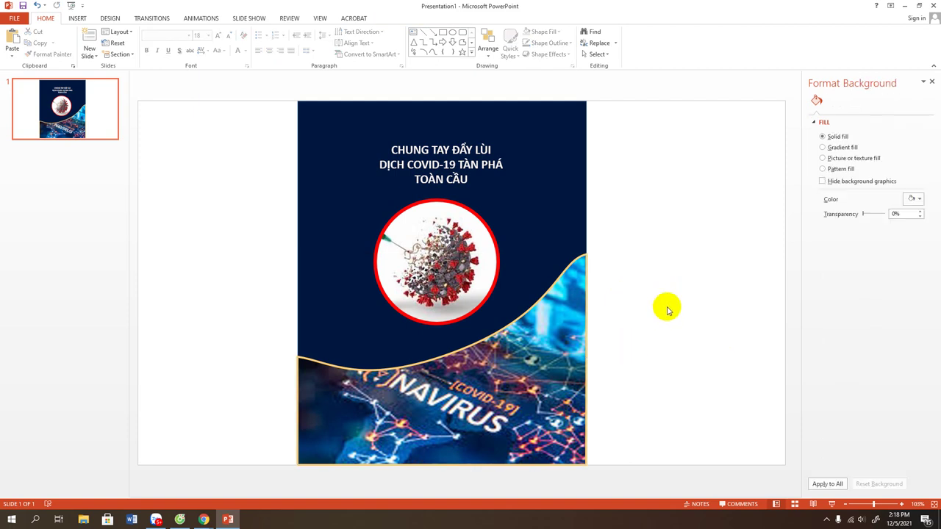
- Reshape the wave near its top-right corner with Edit Points
{"action": "left_click", "coordinate": [567, 282]}
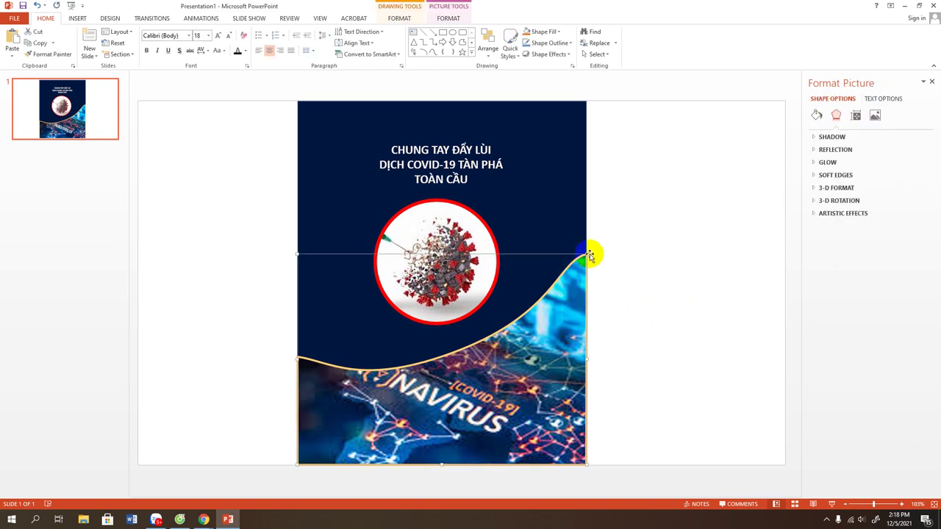
{"action": "right_click", "coordinate": [563, 297]}
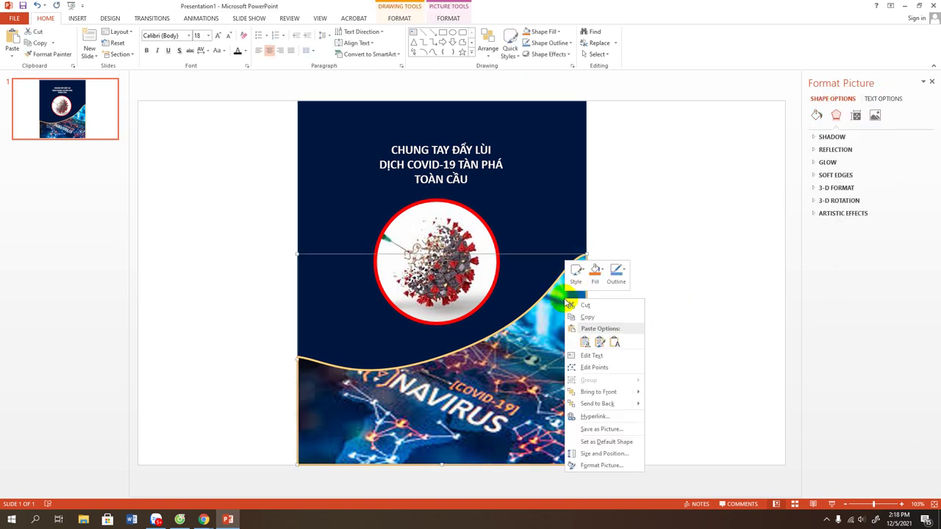
{"action": "left_click", "coordinate": [588, 367]}
{"action": "left_click", "coordinate": [586, 254]}
{"action": "left_click_drag", "start_coordinate": [558, 260], "coordinate": [560, 285]}
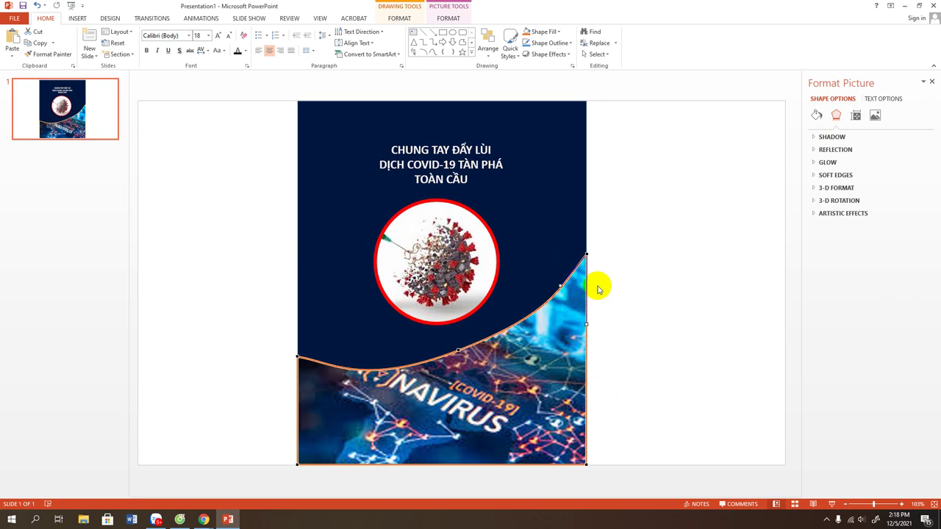
{"action": "left_click", "coordinate": [643, 288]}
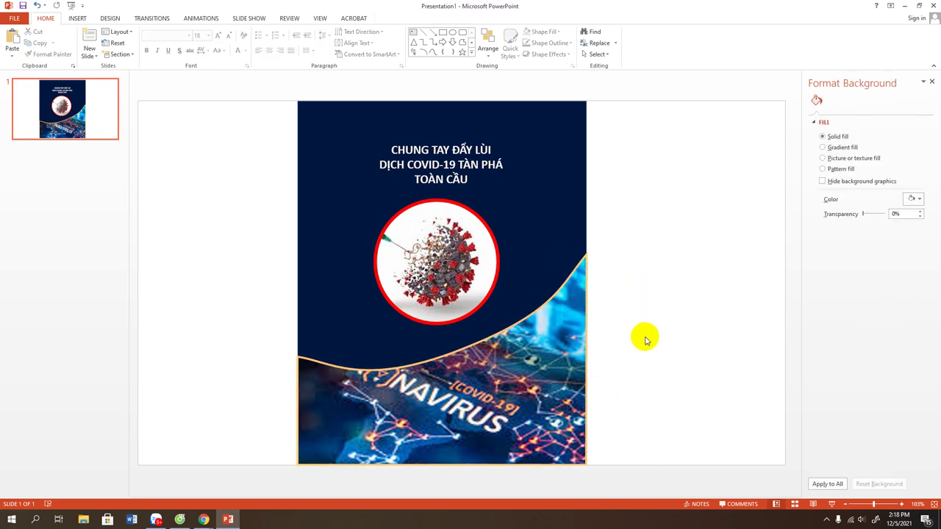
- Send the wavy tech photo backward behind the other stacked shapes
{"action": "left_click", "coordinate": [447, 355]}
{"action": "right_click", "coordinate": [519, 339]}
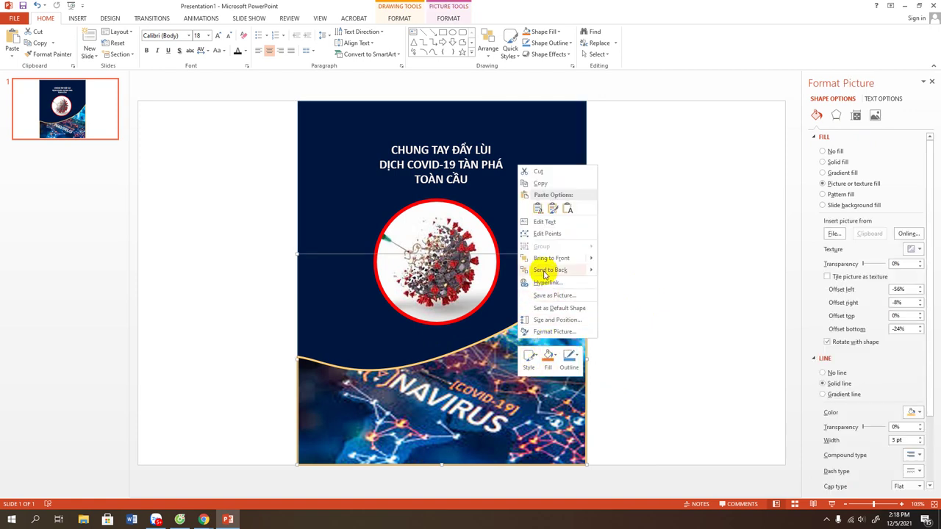
{"action": "left_click", "coordinate": [504, 318]}
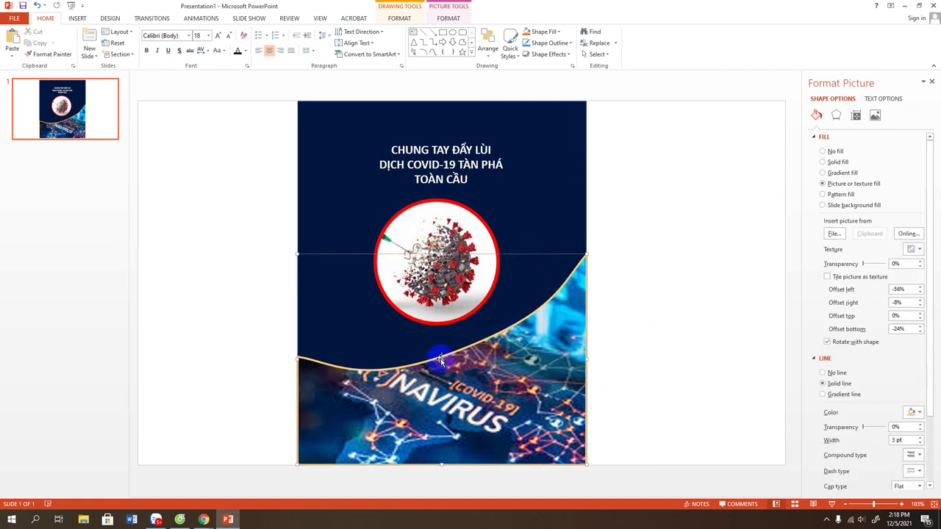
{"action": "left_click", "coordinate": [491, 336]}
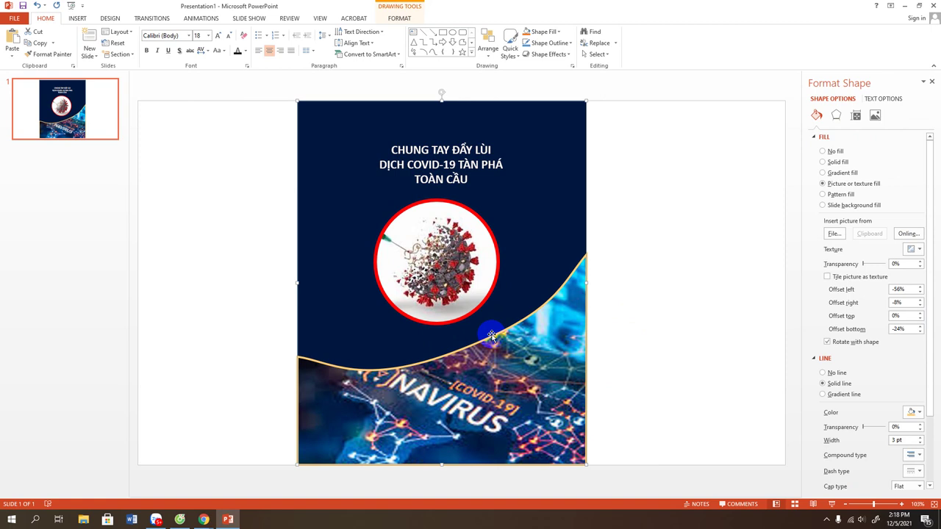
{"action": "left_click", "coordinate": [492, 336]}
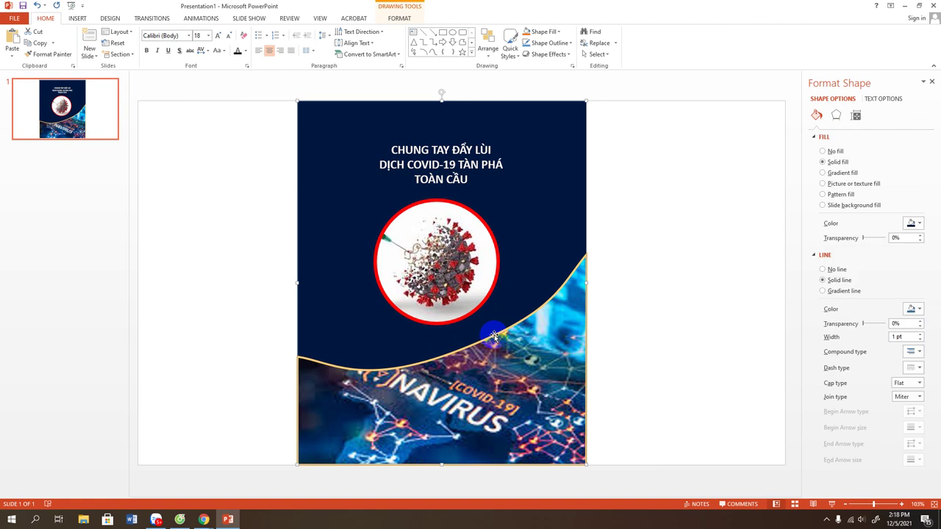
- Smooth the wave's curve around its middle point with Edit Points
{"action": "left_click", "coordinate": [301, 358]}
{"action": "right_click", "coordinate": [301, 358]}
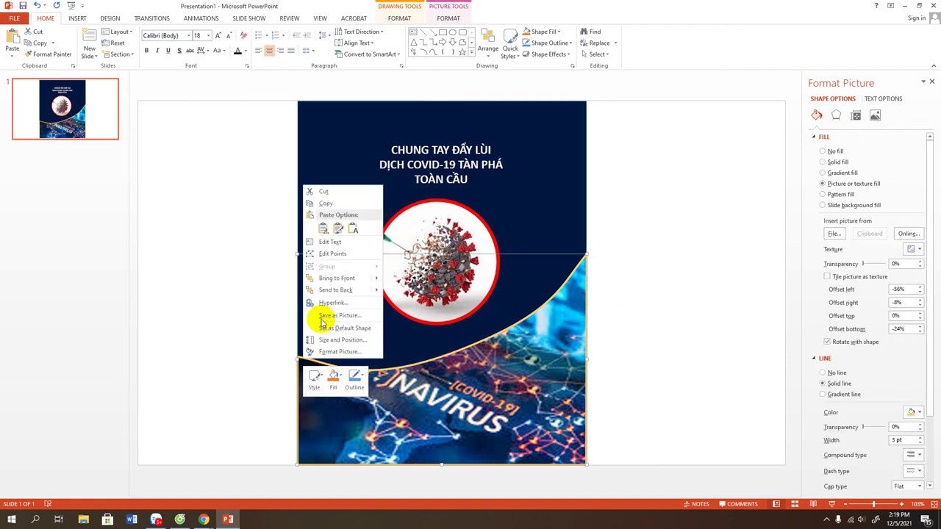
{"action": "left_click", "coordinate": [328, 254]}
{"action": "left_click", "coordinate": [458, 350]}
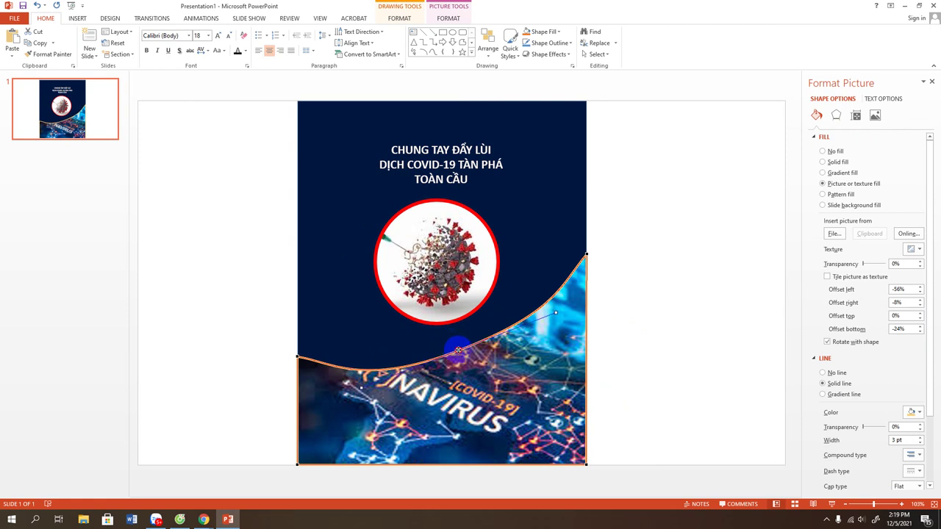
{"action": "left_click_drag", "start_coordinate": [363, 387], "coordinate": [397, 375]}
- Nudge the title slightly higher on the navy section, then select the empty slide background
{"action": "left_click", "coordinate": [647, 337]}
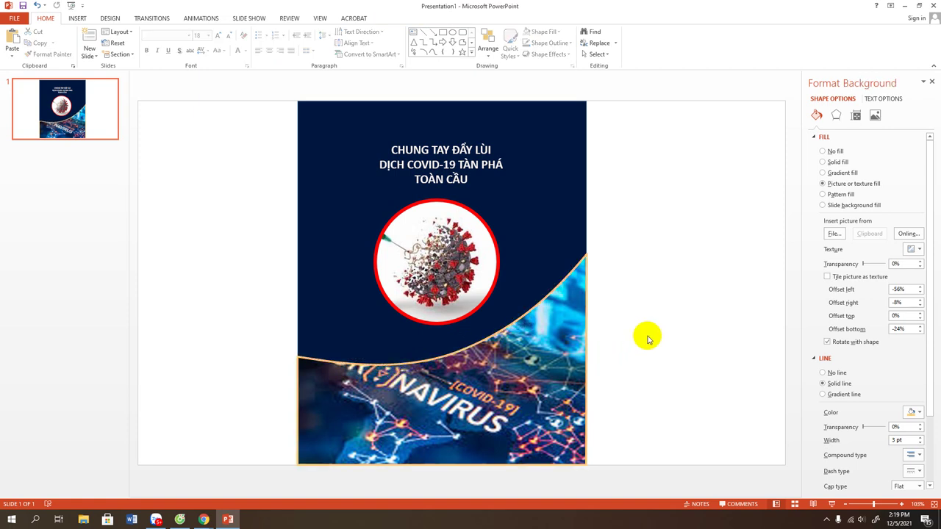
{"action": "left_click", "coordinate": [450, 172]}
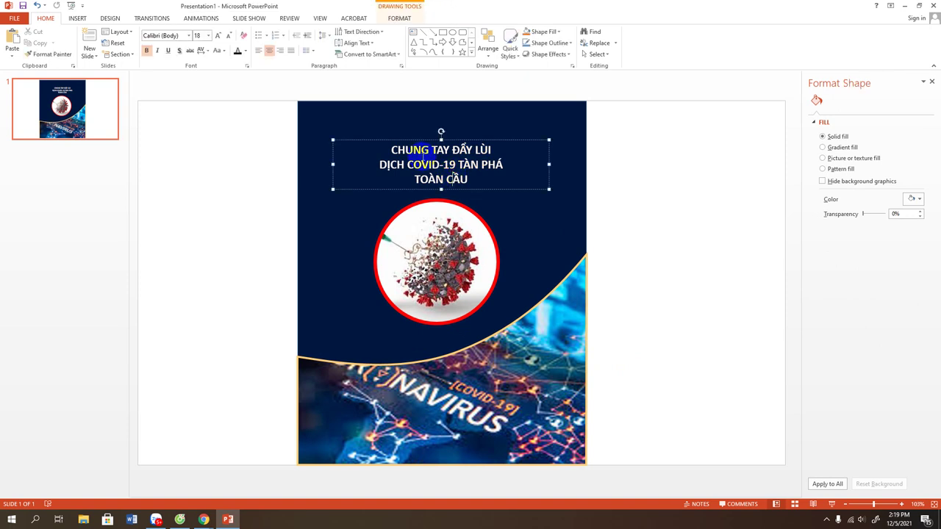
{"action": "left_click_drag", "start_coordinate": [426, 139], "coordinate": [421, 129]}
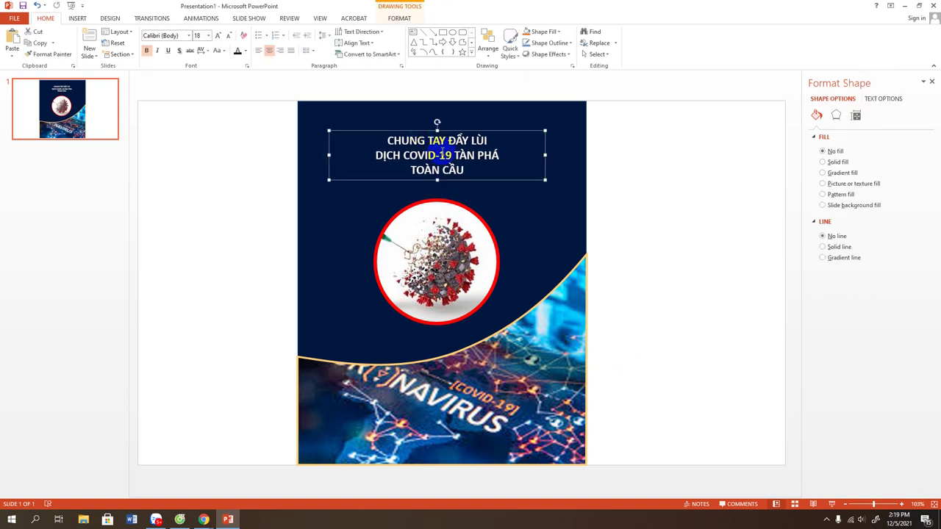
{"action": "left_click", "coordinate": [652, 251]}
{"action": "left_click", "coordinate": [328, 296]}
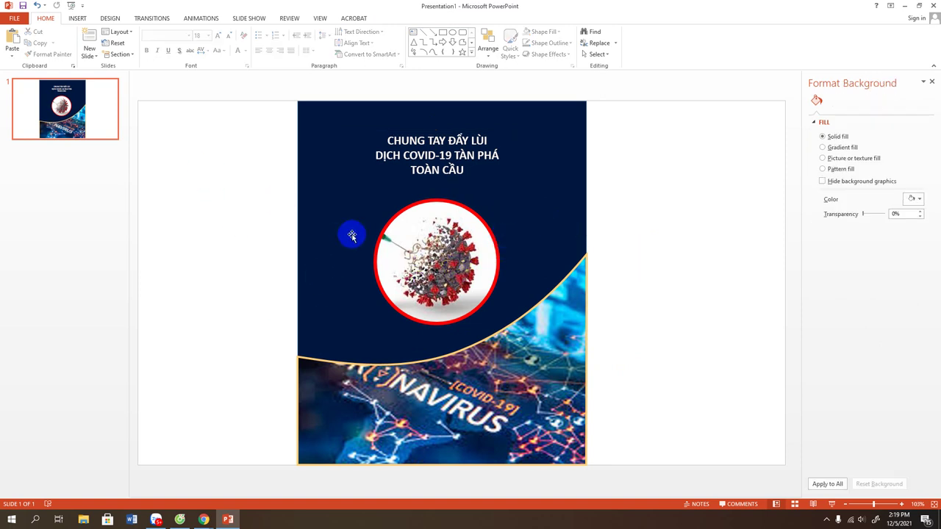
- Draw a block arrow beside the slide and rotate it to point down-left at the virus
{"action": "left_click", "coordinate": [452, 42]}
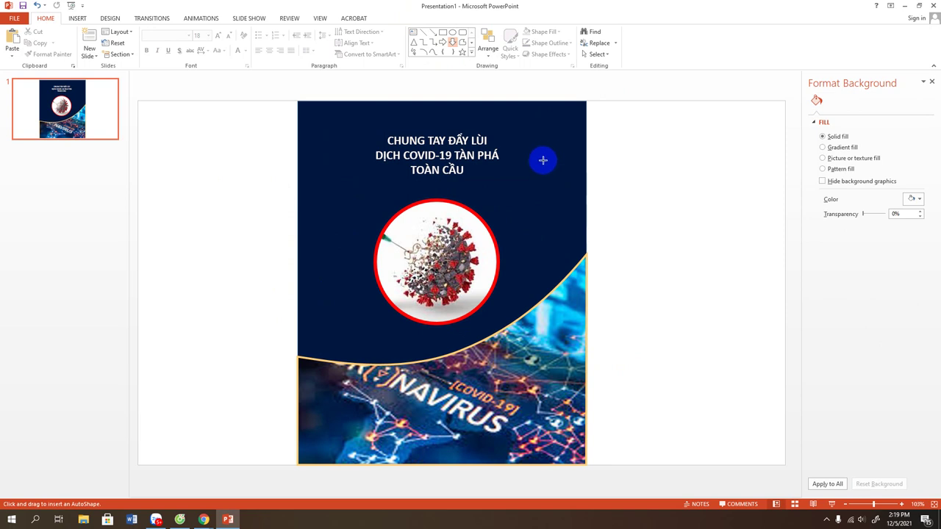
{"action": "left_click_drag", "start_coordinate": [630, 168], "coordinate": [682, 241]}
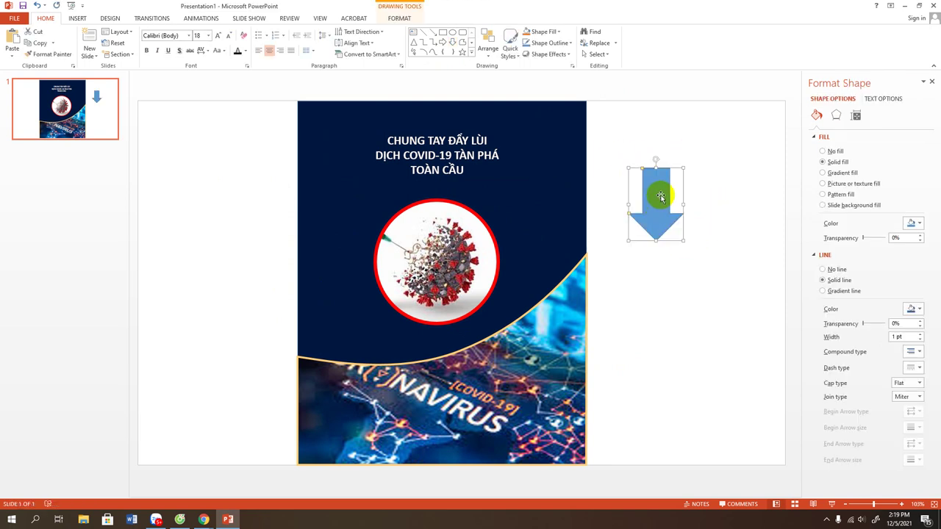
{"action": "mouse_move", "coordinate": [659, 160]}
{"action": "left_mouse_down"}
{"action": "mouse_move", "coordinate": [677, 197]}
{"action": "mouse_move", "coordinate": [543, 209]}
{"action": "left_mouse_up"}
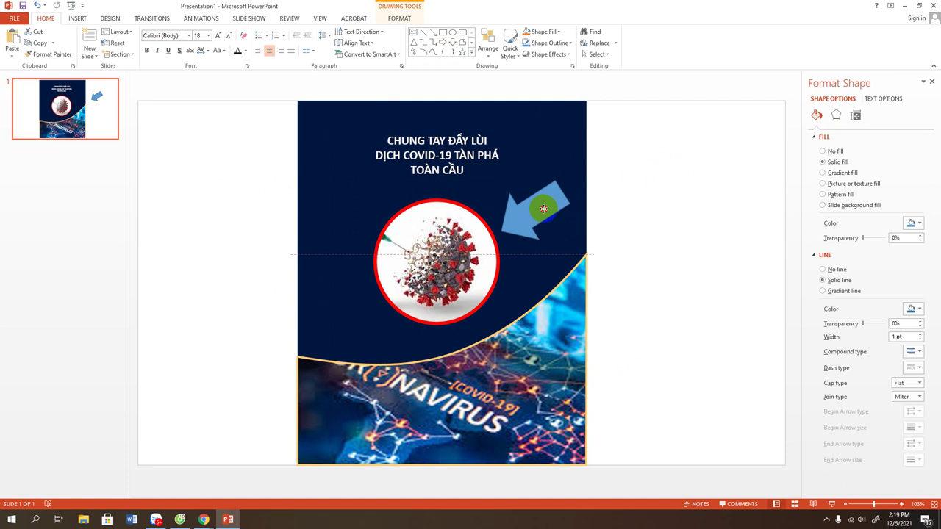
- Duplicate the arrow to the lower left of the virus circle, turned to point up-right
{"action": "left_click", "coordinate": [542, 214]}
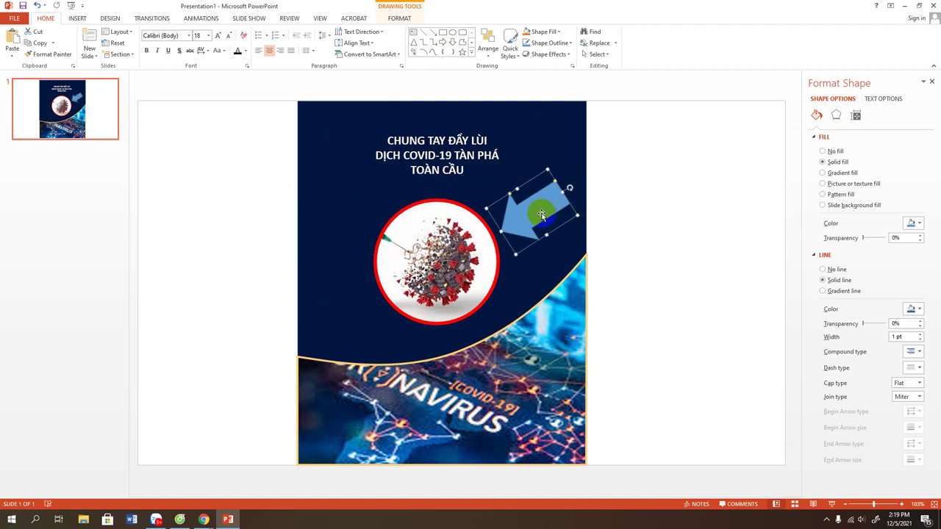
{"action": "mouse_move", "coordinate": [542, 214]}
{"action": "left_mouse_down"}
{"action": "mouse_move", "coordinate": [376, 297]}
{"action": "mouse_move", "coordinate": [336, 304]}
{"action": "left_mouse_up"}
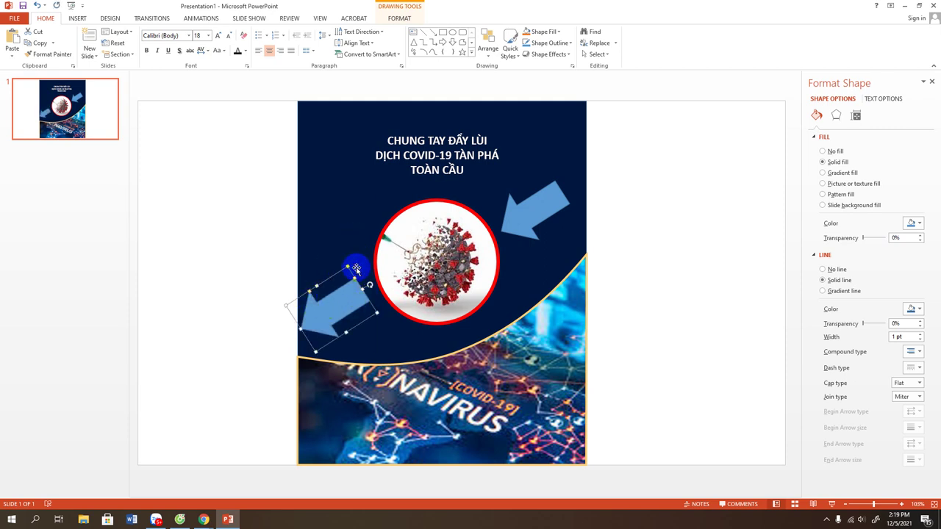
{"action": "left_click_drag", "start_coordinate": [372, 284], "coordinate": [289, 327]}
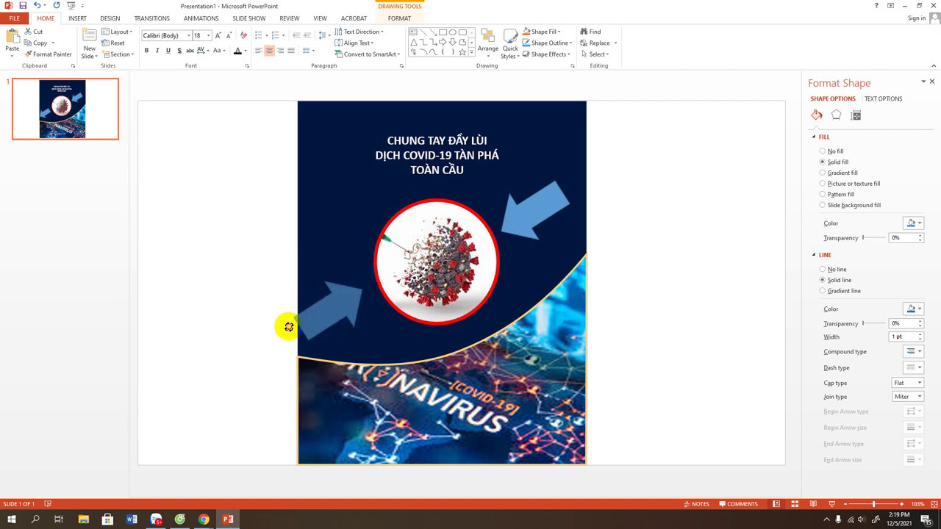
{"action": "left_click", "coordinate": [311, 315]}
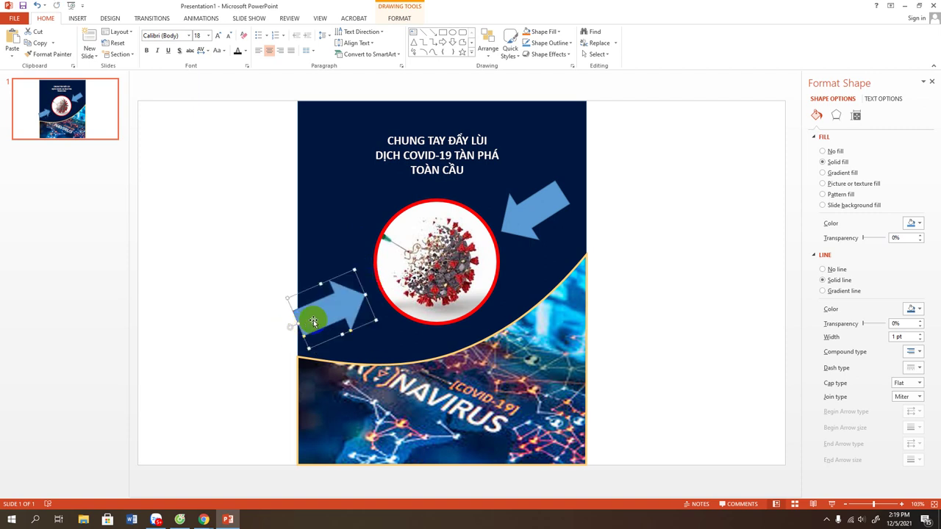
{"action": "left_click_drag", "start_coordinate": [309, 347], "coordinate": [318, 340]}
- Fine-tune the angle of the upper-right arrow
{"action": "left_click", "coordinate": [540, 218]}
{"action": "key", "text": "alt+Right"}
{"action": "key", "text": "alt+Right"}
{"action": "left_click_drag", "start_coordinate": [531, 184], "coordinate": [546, 175]}
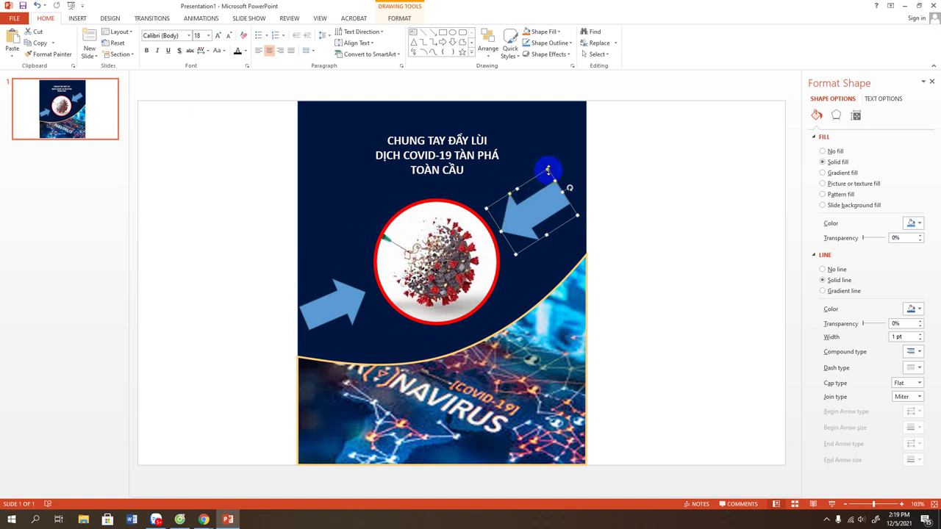
{"action": "left_click", "coordinate": [663, 266]}
{"action": "left_click", "coordinate": [510, 228]}
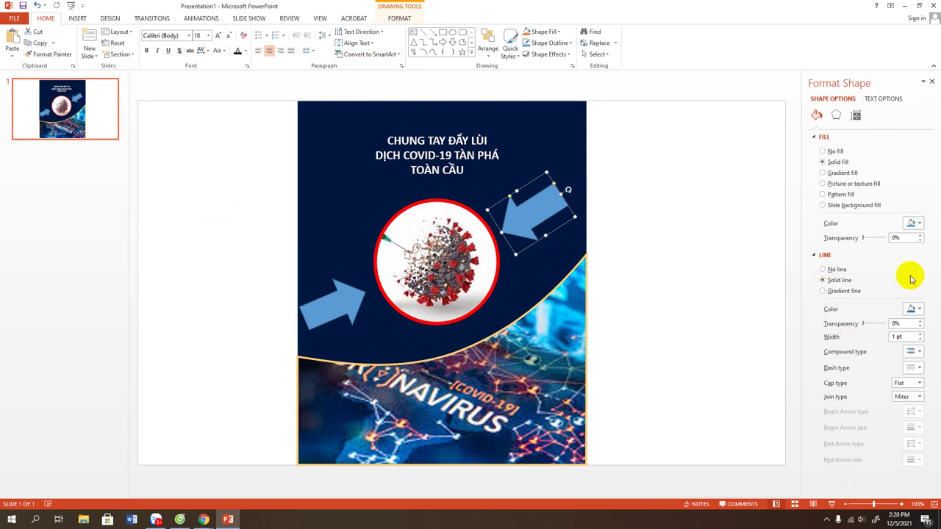
- Fill the upper-right arrow with yellow sampled from the photo
{"action": "left_click", "coordinate": [917, 225]}
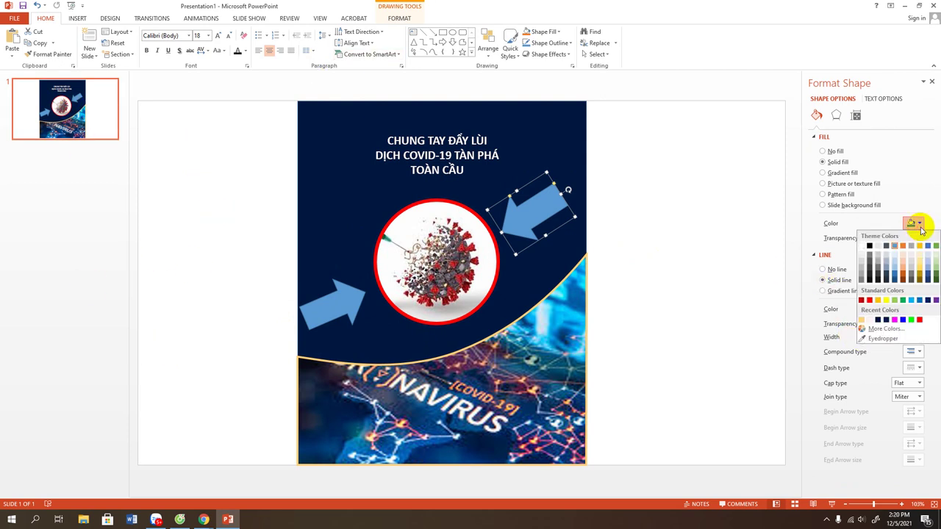
{"action": "left_click", "coordinate": [869, 339]}
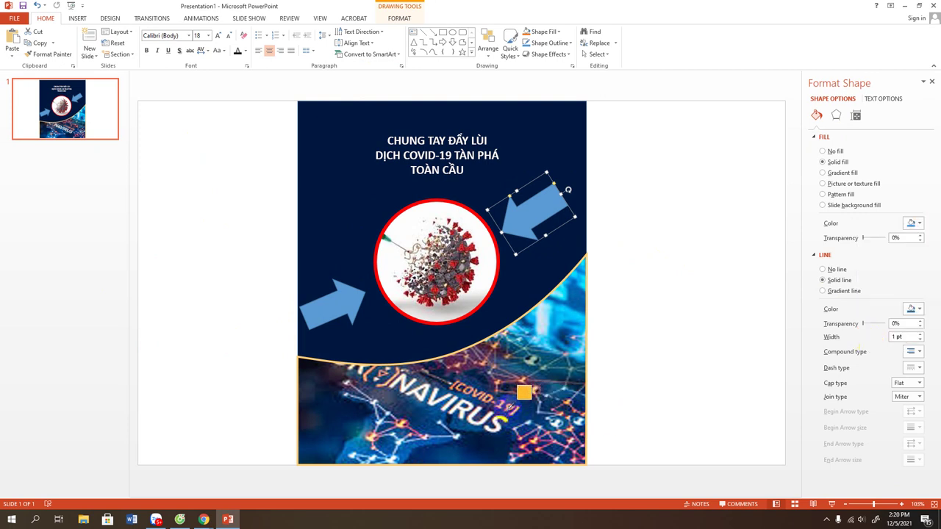
{"action": "left_click", "coordinate": [521, 390]}
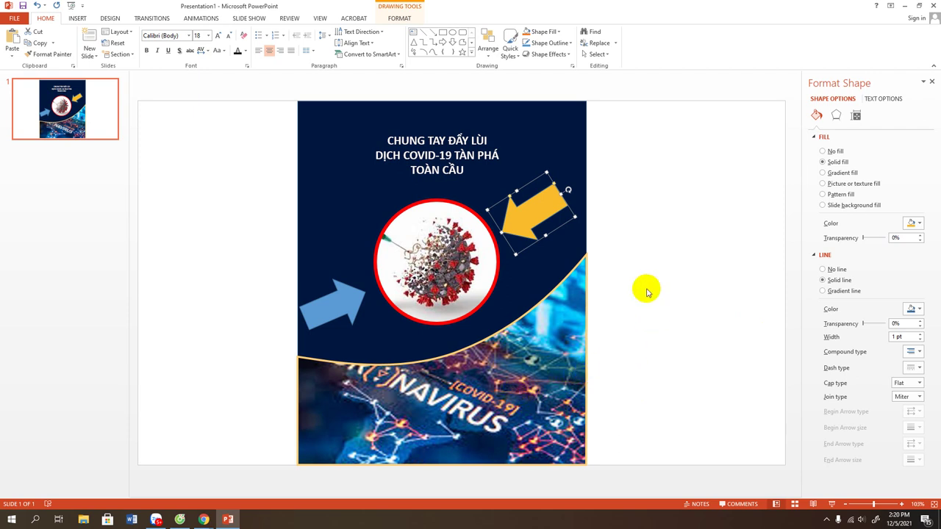
- Fill the left arrow with the same yellow and slightly adjust its angle
{"action": "left_click", "coordinate": [339, 308]}
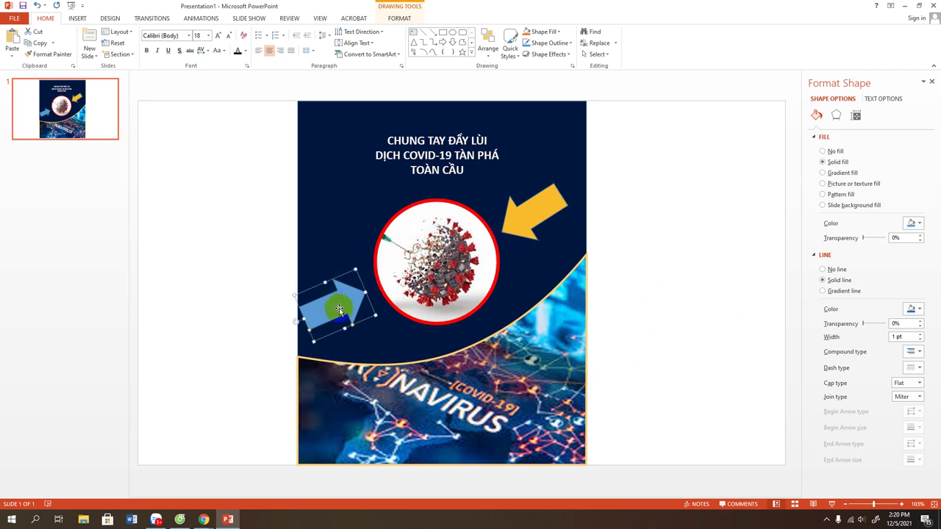
{"action": "left_click", "coordinate": [918, 224]}
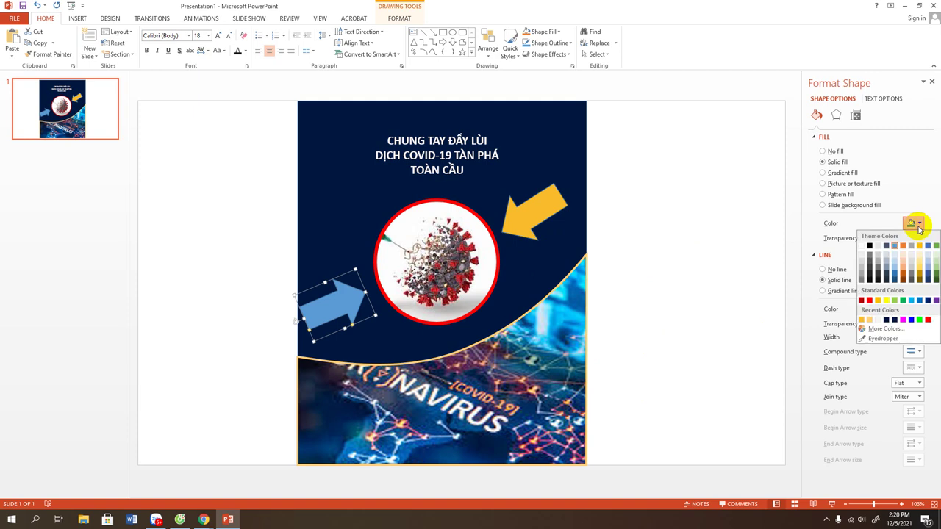
{"action": "left_click", "coordinate": [881, 338]}
{"action": "left_click", "coordinate": [520, 215]}
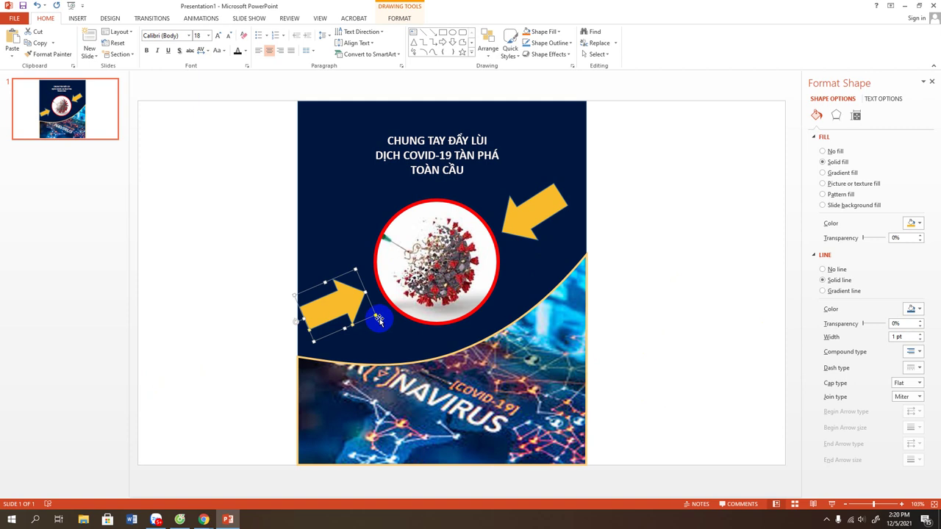
{"action": "left_click", "coordinate": [351, 285]}
{"action": "left_click_drag", "start_coordinate": [295, 324], "coordinate": [294, 325]}
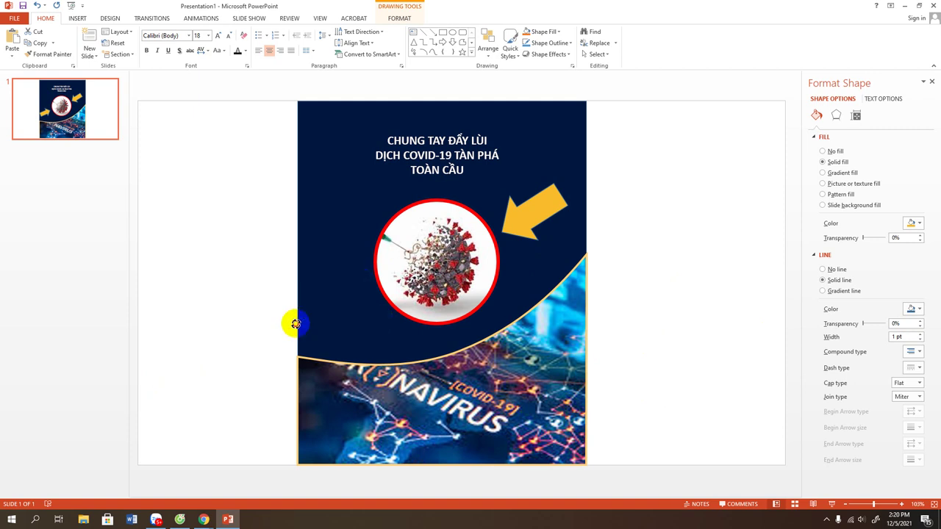
{"action": "left_click", "coordinate": [678, 340]}
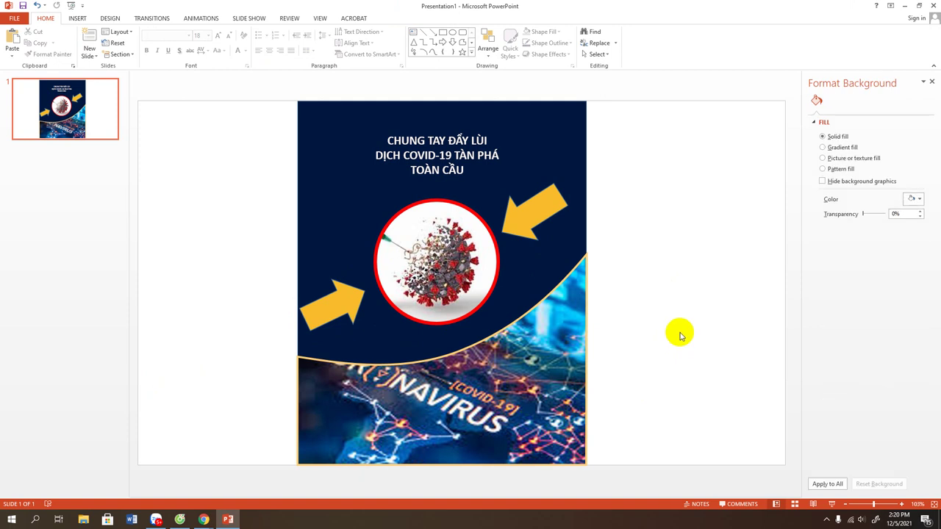
- Enlarge all the title text from 18 to 24 pt and settle the box in place
{"action": "left_click", "coordinate": [577, 217]}
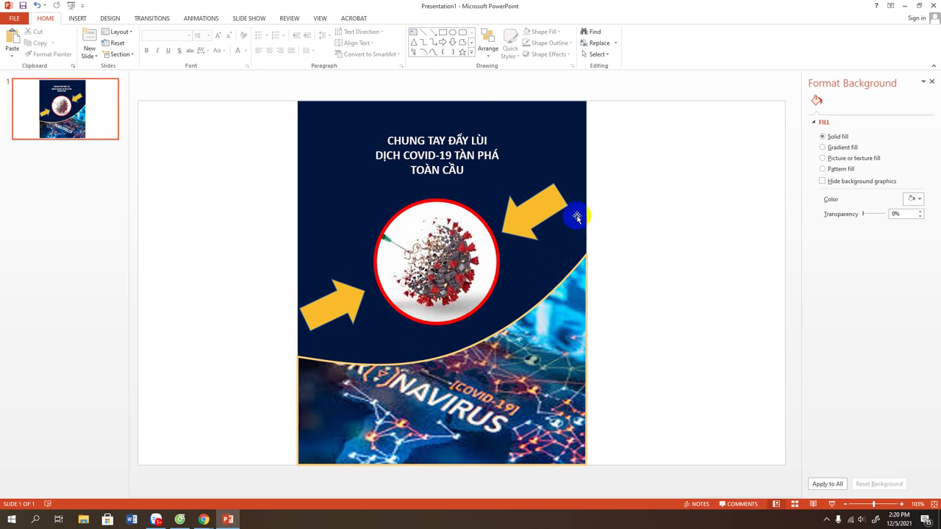
{"action": "left_click", "coordinate": [445, 157]}
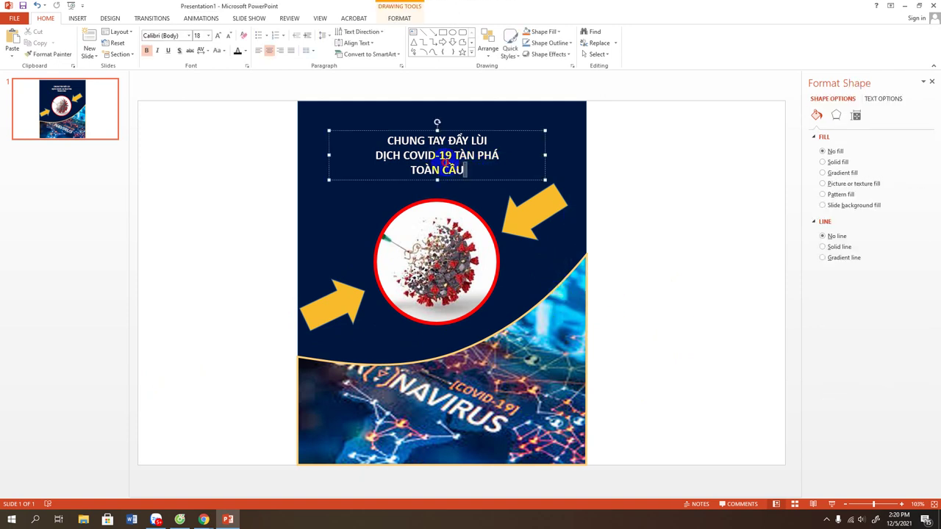
{"action": "left_click", "coordinate": [388, 142], "text": "shift"}
{"action": "key", "text": "ctrl+shift+period"}
{"action": "key", "text": "ctrl+shift+period"}
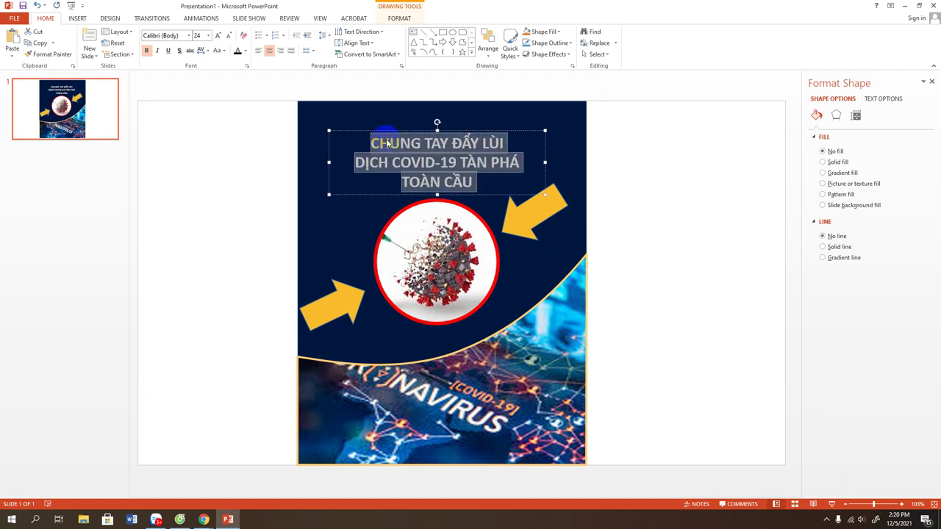
{"action": "left_click", "coordinate": [415, 125]}
{"action": "left_click_drag", "start_coordinate": [415, 125], "coordinate": [414, 125]}
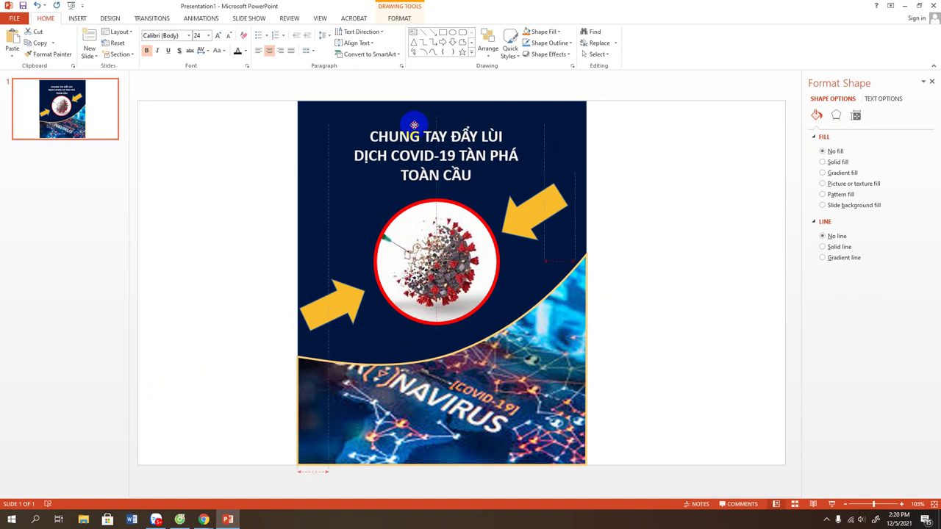
{"action": "left_click", "coordinate": [669, 273]}
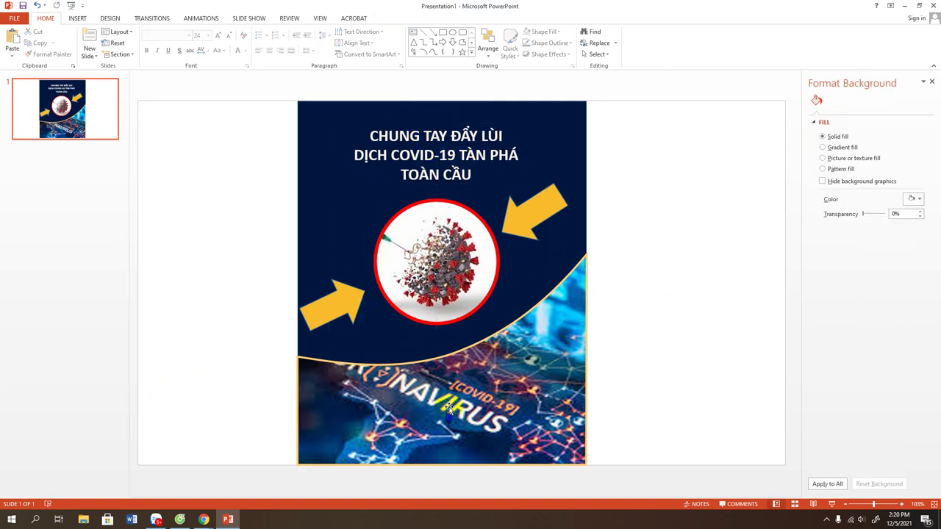
{"action": "left_click", "coordinate": [614, 372]}
{"action": "left_click", "coordinate": [204, 519]}
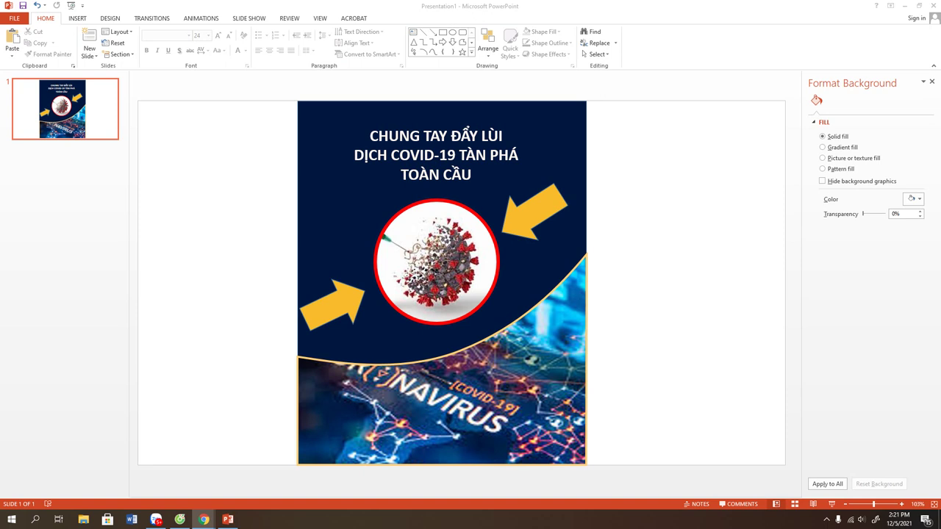
{"action": "left_click", "coordinate": [825, 521]}
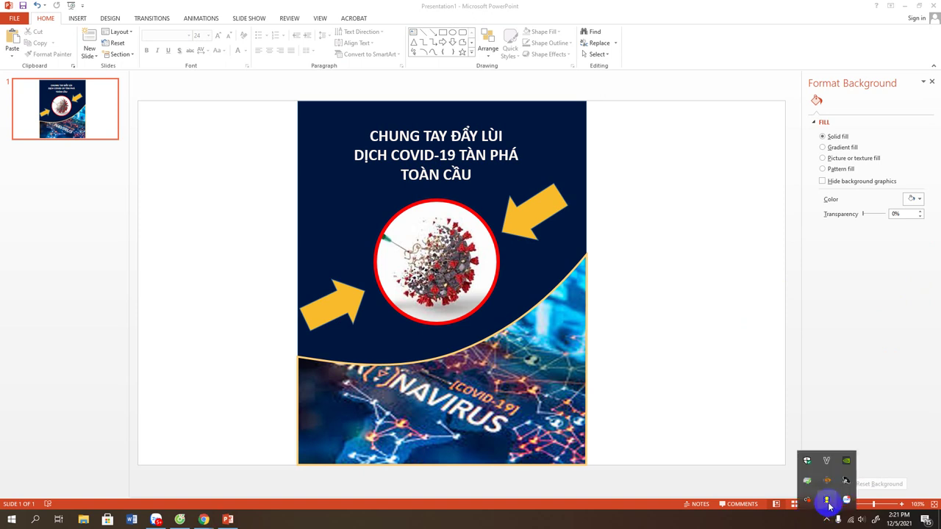